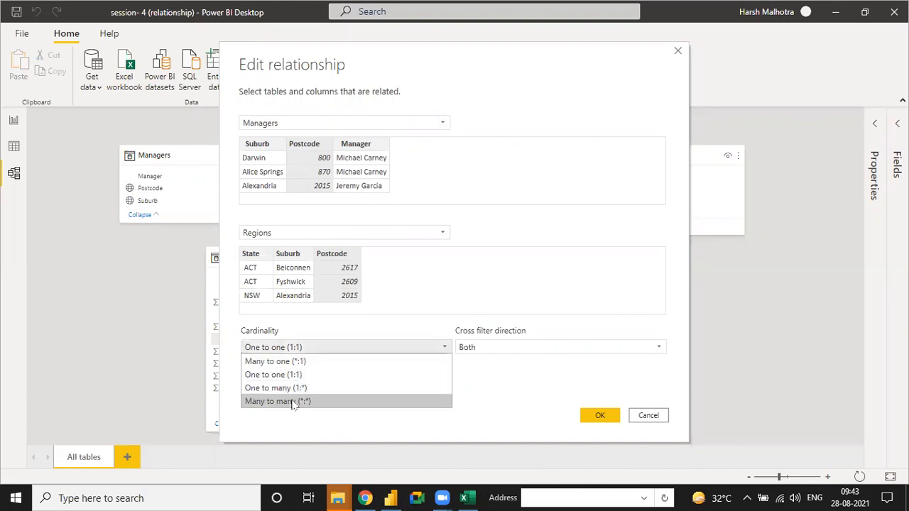
- Close the Managers–Regions relationship editor, leaving it One to one, and show the Sales table in Data view
{"action": "left_click", "coordinate": [147, 281]}
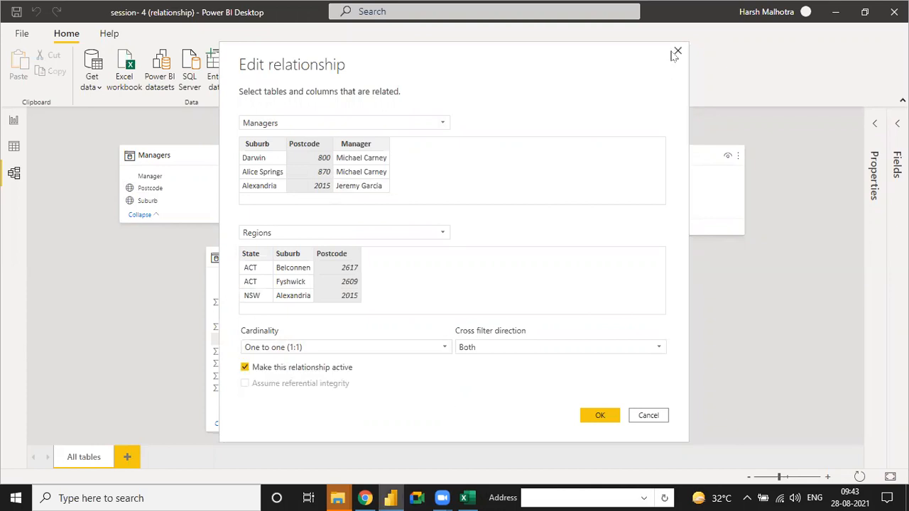
{"action": "left_click", "coordinate": [678, 51]}
{"action": "left_click", "coordinate": [13, 122]}
{"action": "left_click", "coordinate": [13, 149]}
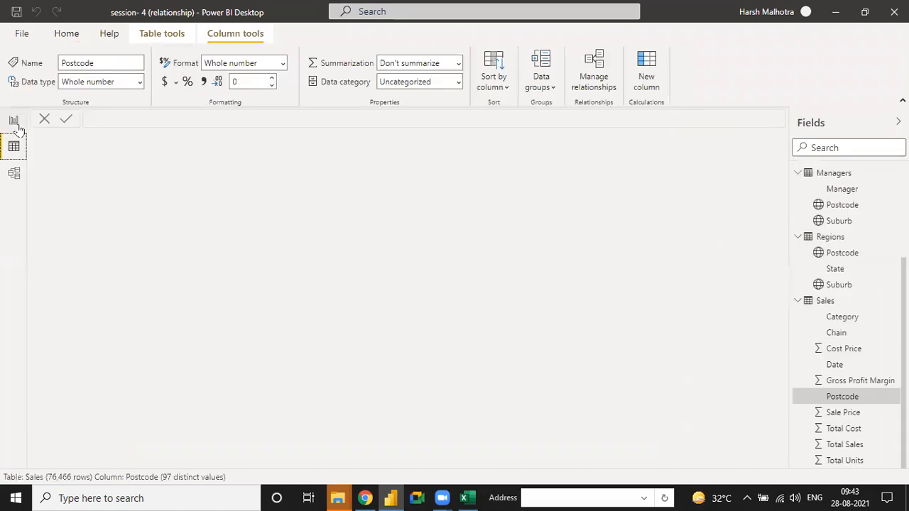
- Go back to the empty Report view canvas on Page 1
{"action": "left_click", "coordinate": [15, 123]}
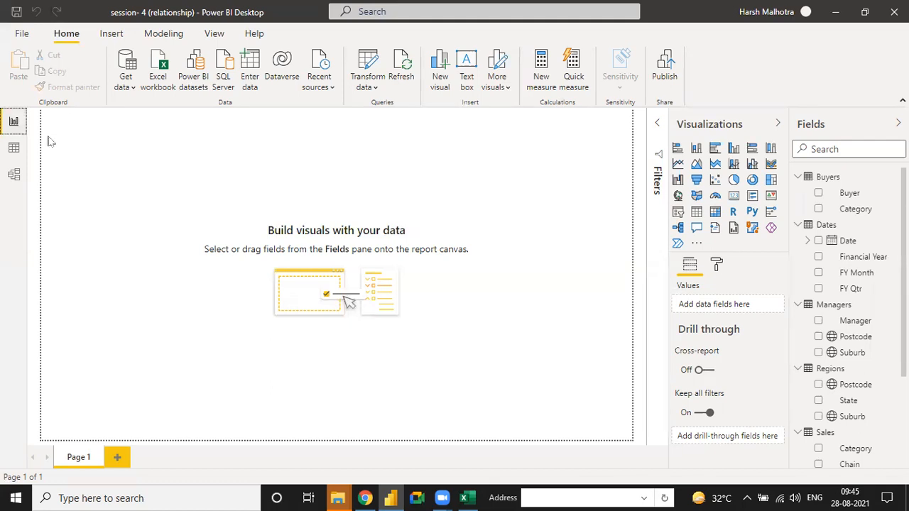
{"action": "left_click", "coordinate": [14, 149]}
{"action": "left_click", "coordinate": [14, 122]}
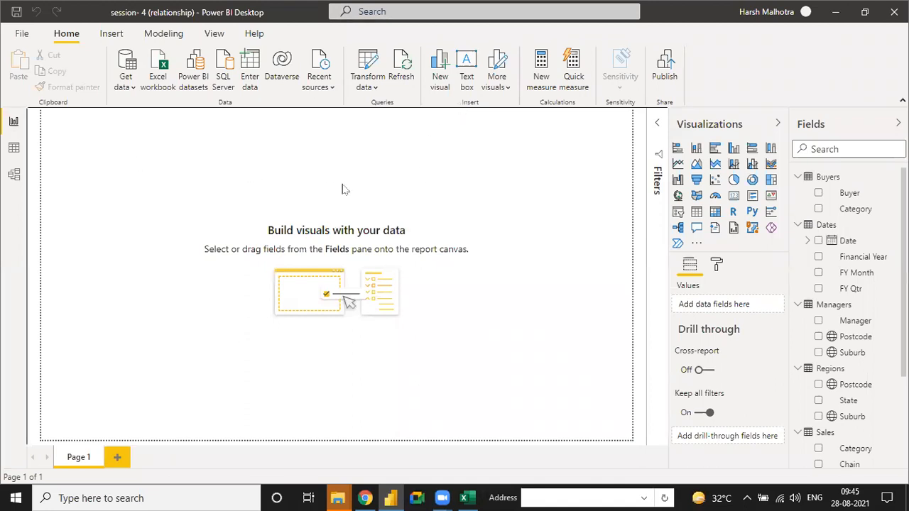
- Insert a text box stretched across the top of the page and collapse the Filters pane
{"action": "left_click", "coordinate": [466, 71]}
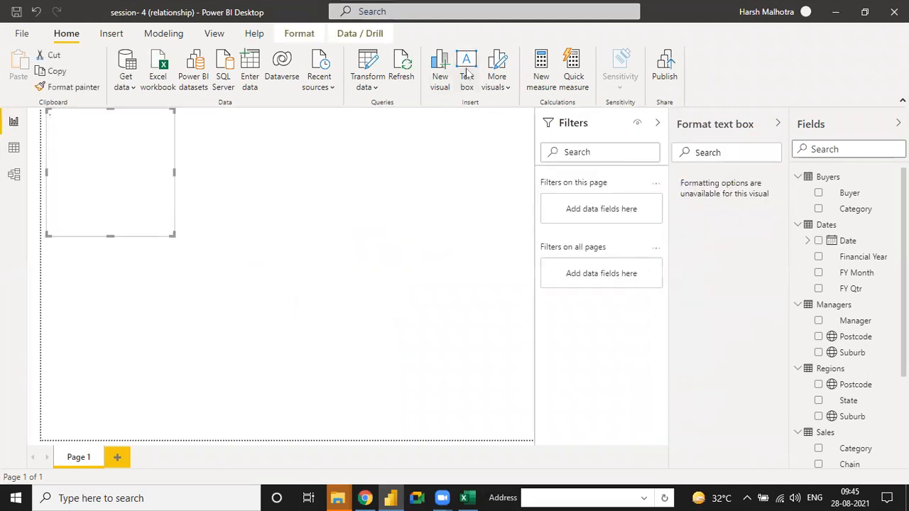
{"action": "left_click_drag", "start_coordinate": [138, 219], "coordinate": [524, 189]}
{"action": "left_click", "coordinate": [658, 125]}
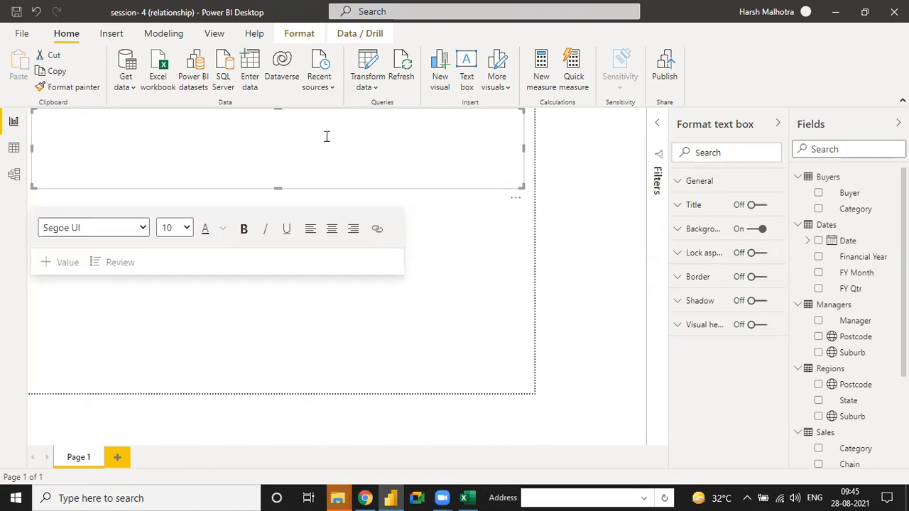
- Type the title 'Sales Dashboard 2016-2018' in the text box and select all of it
{"action": "left_click", "coordinate": [205, 137]}
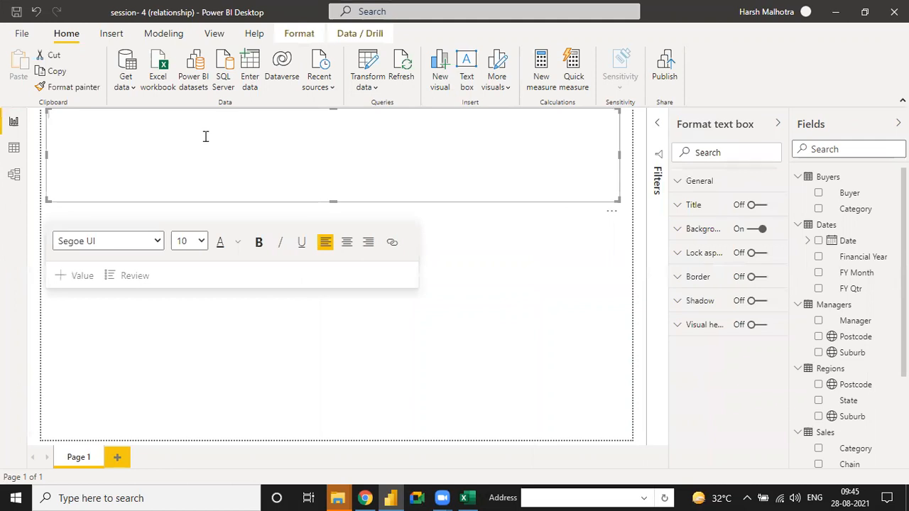
{"action": "type", "text": "stea"}
{"action": "key", "text": "BackSpace"}
{"action": "key", "text": "BackSpace"}
{"action": "key", "text": "BackSpace"}
{"action": "key", "text": "BackSpace"}
{"action": "type", "text": "sales Dashboard 201"}
{"action": "key", "text": "BackSpace"}
{"action": "type", "text": "6-2018"}
{"action": "key", "text": "ctrl+a"}
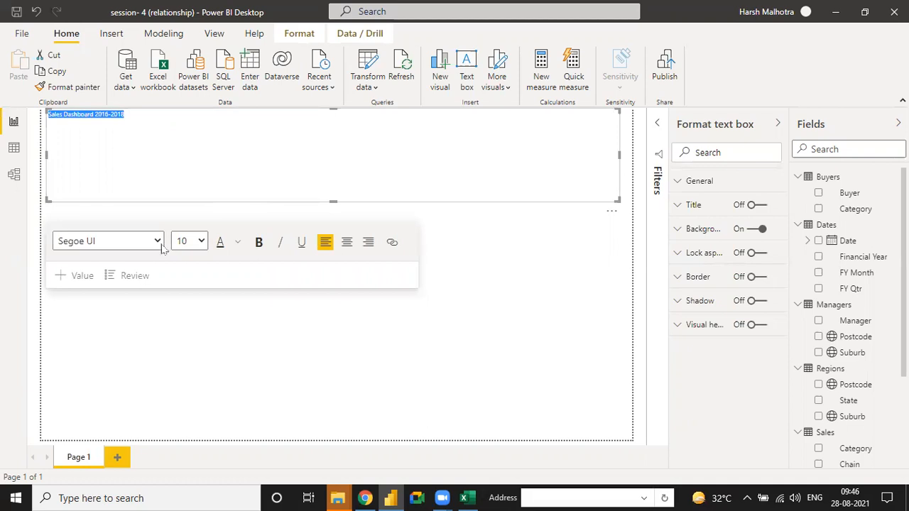
- Make the title bold black 36-point Comic Sans MS and shrink its box to fit
{"action": "left_click", "coordinate": [158, 241]}
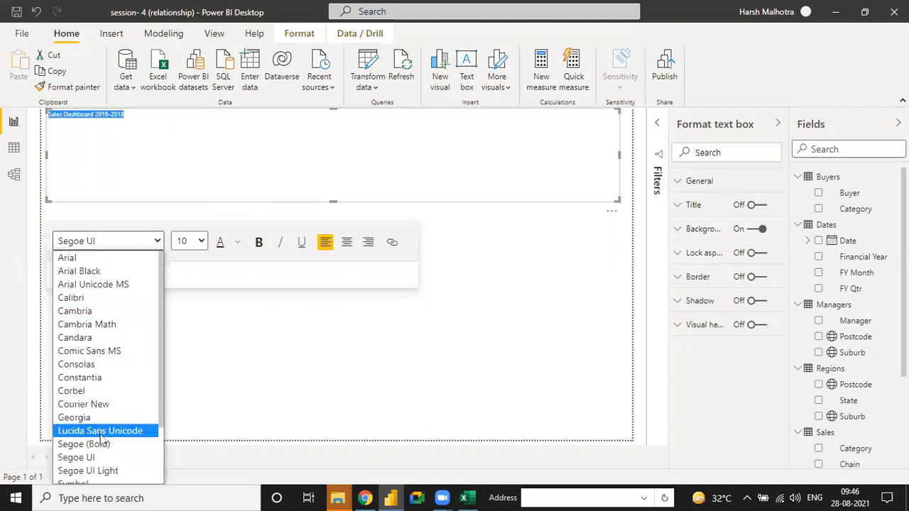
{"action": "left_click", "coordinate": [103, 351]}
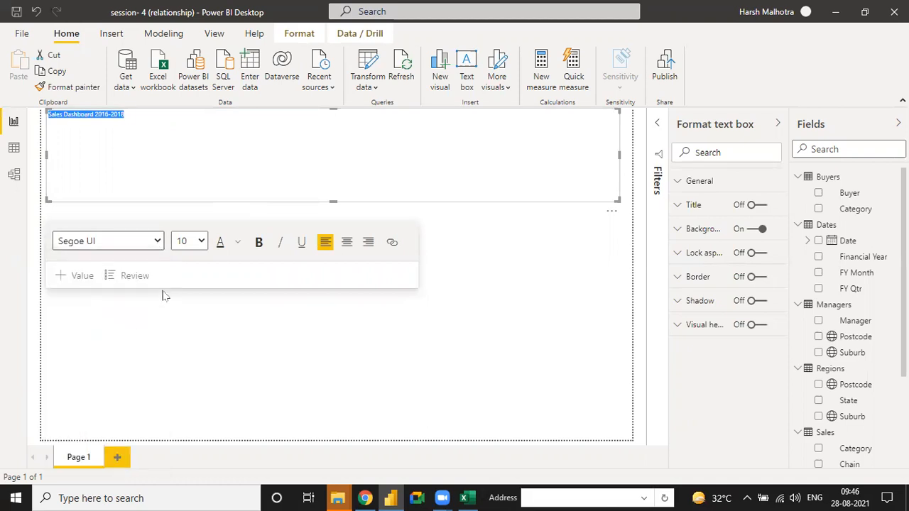
{"action": "left_click", "coordinate": [196, 245]}
{"action": "left_click", "coordinate": [185, 429]}
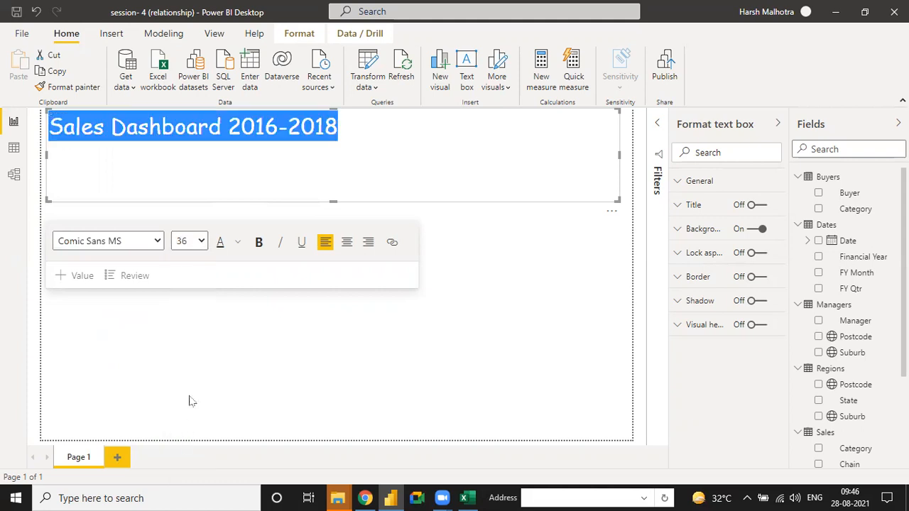
{"action": "left_click", "coordinate": [258, 243]}
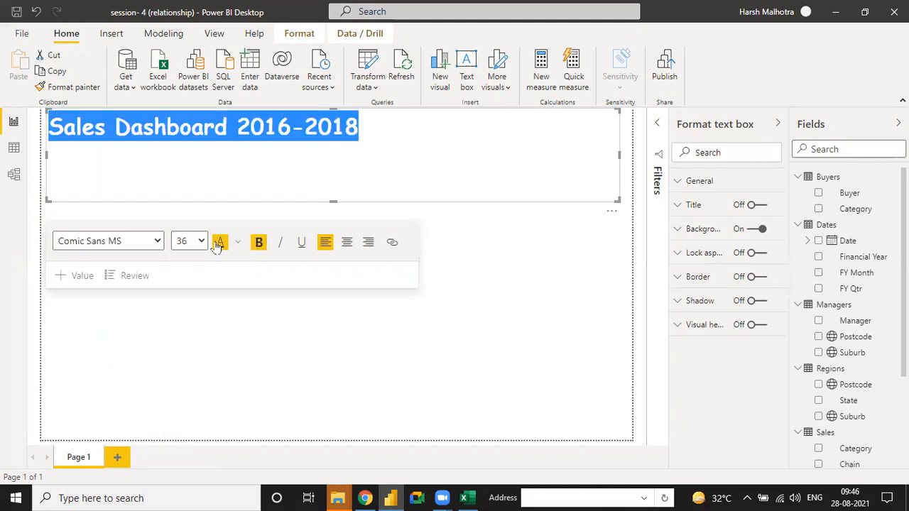
{"action": "left_click", "coordinate": [239, 243]}
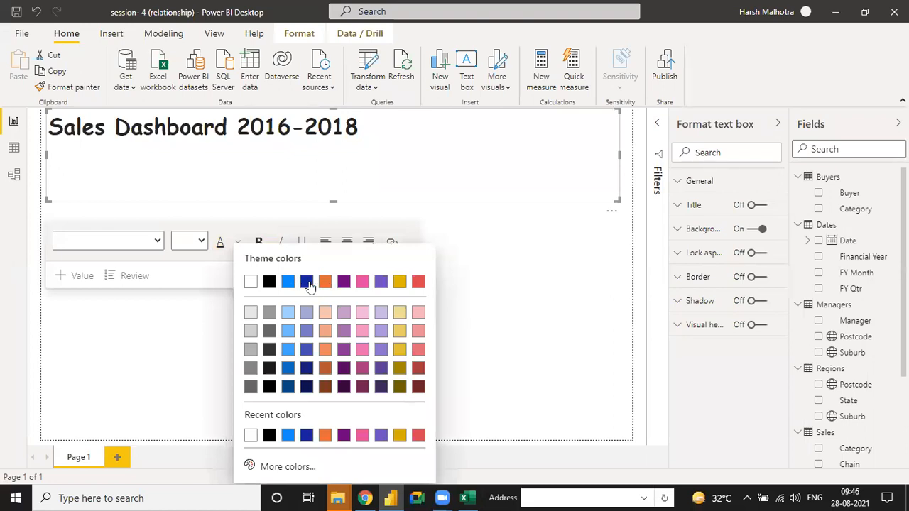
{"action": "left_click", "coordinate": [269, 283]}
{"action": "left_click", "coordinate": [448, 166]}
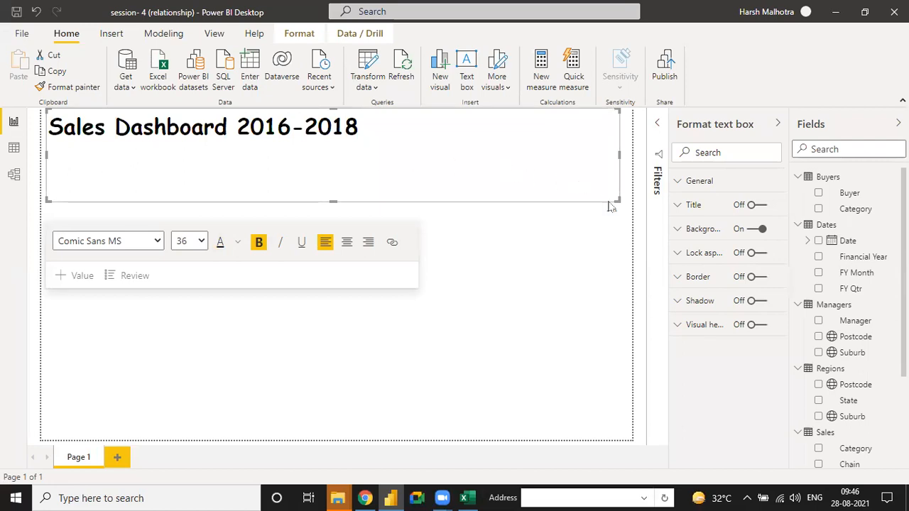
{"action": "left_click_drag", "start_coordinate": [617, 200], "coordinate": [380, 158]}
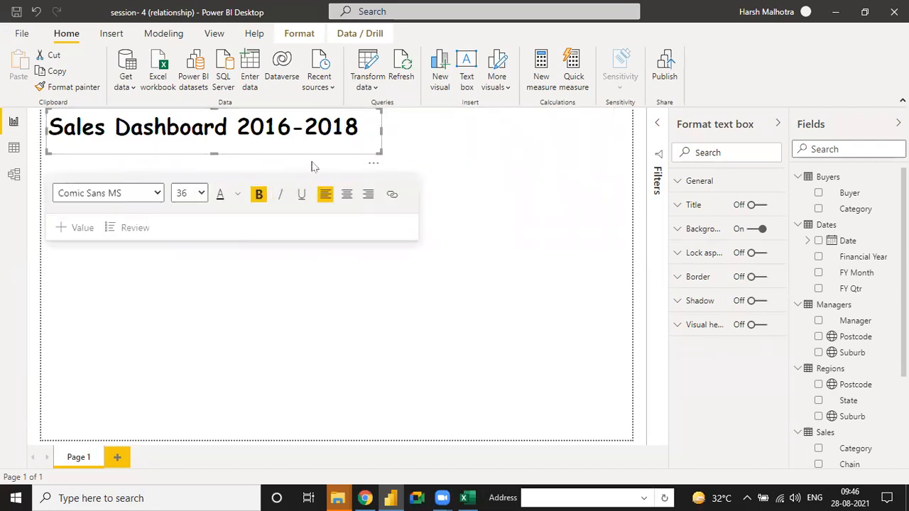
- Give the title box a light yellow background at 35% transparency
{"action": "left_click", "coordinate": [676, 228]}
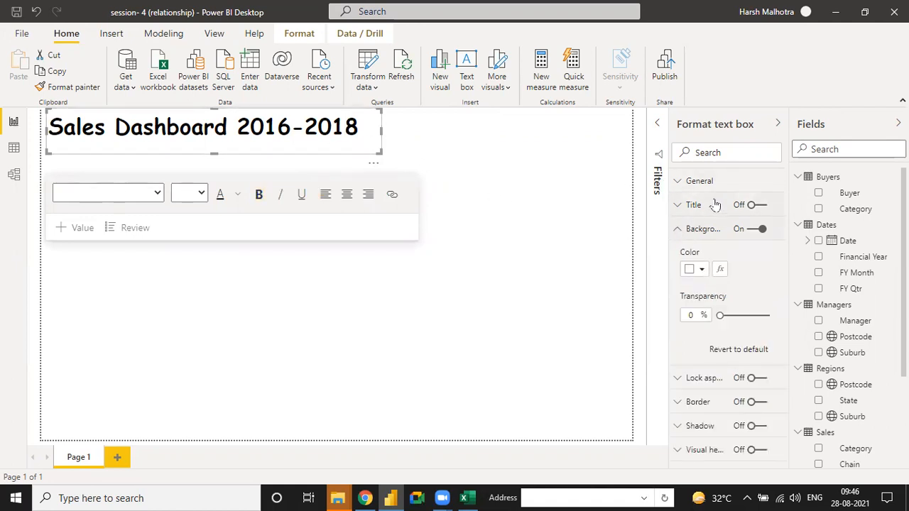
{"action": "left_click", "coordinate": [678, 184]}
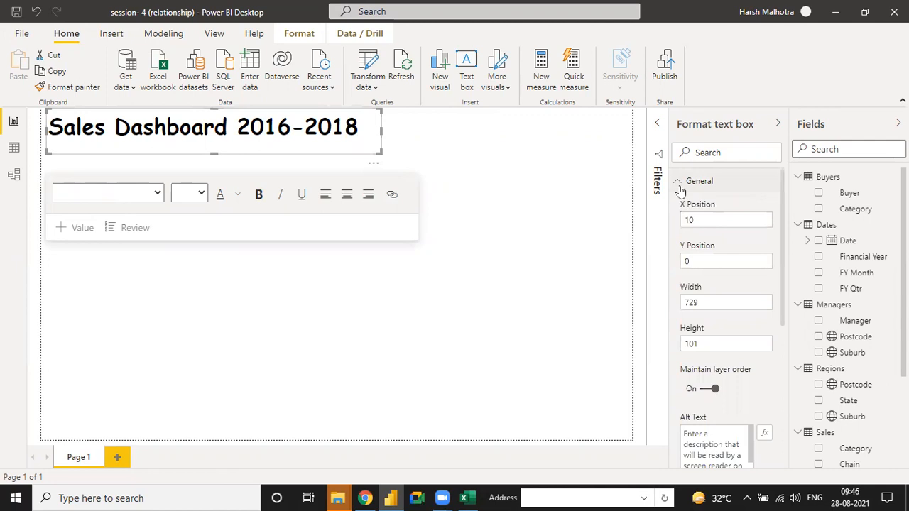
{"action": "left_click", "coordinate": [680, 186]}
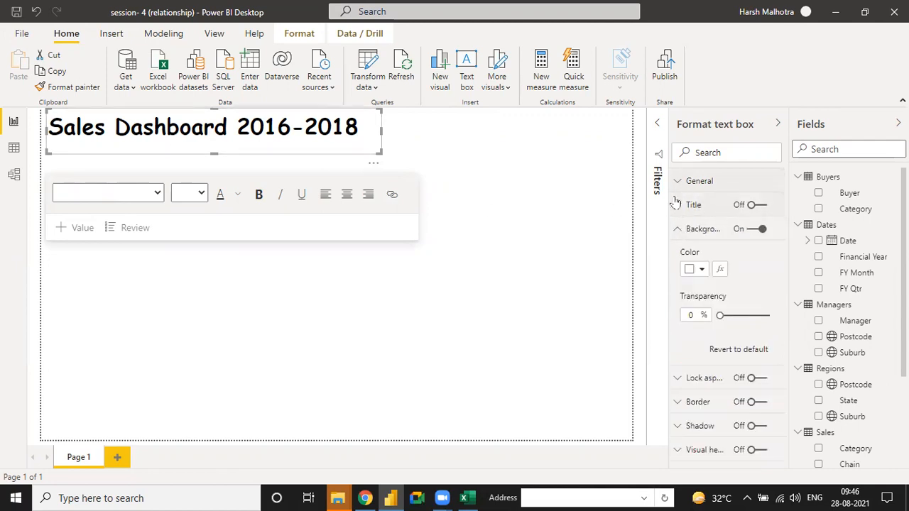
{"action": "left_click", "coordinate": [695, 268]}
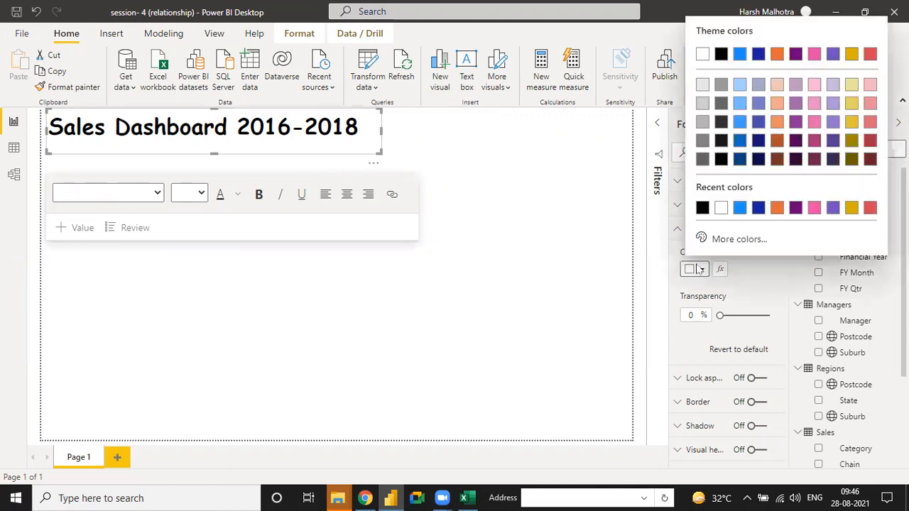
{"action": "left_click", "coordinate": [739, 84]}
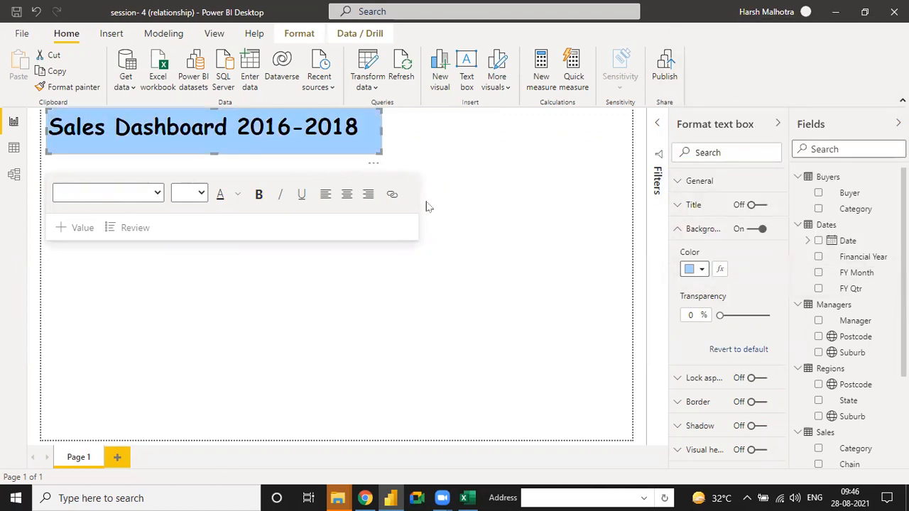
{"action": "left_click", "coordinate": [696, 269]}
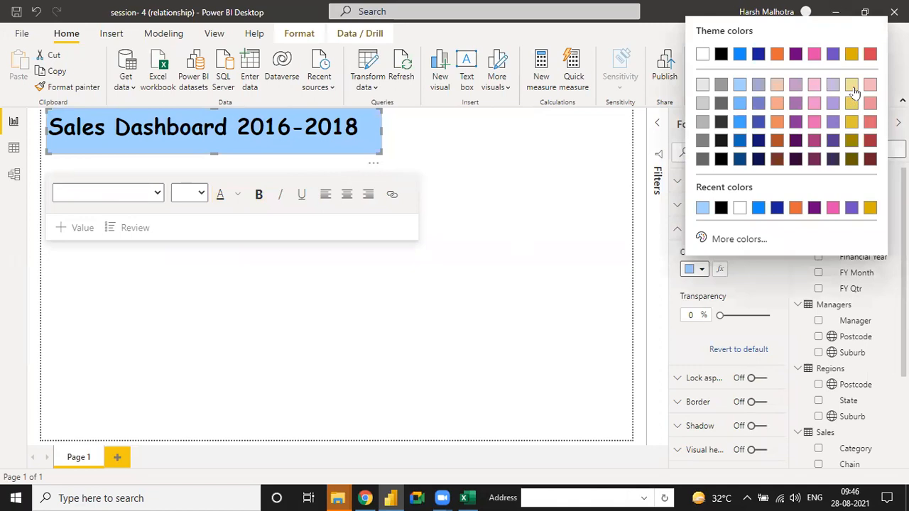
{"action": "left_click", "coordinate": [854, 95]}
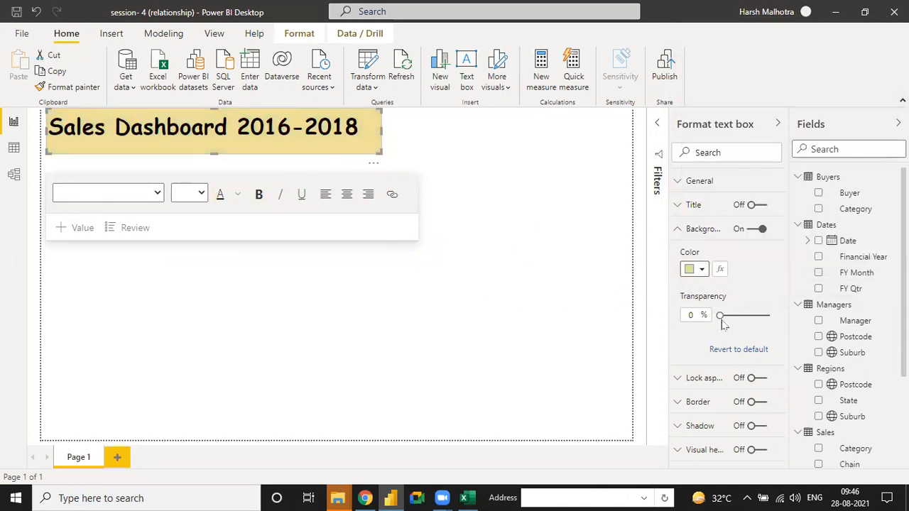
{"action": "left_click_drag", "start_coordinate": [720, 316], "coordinate": [737, 315]}
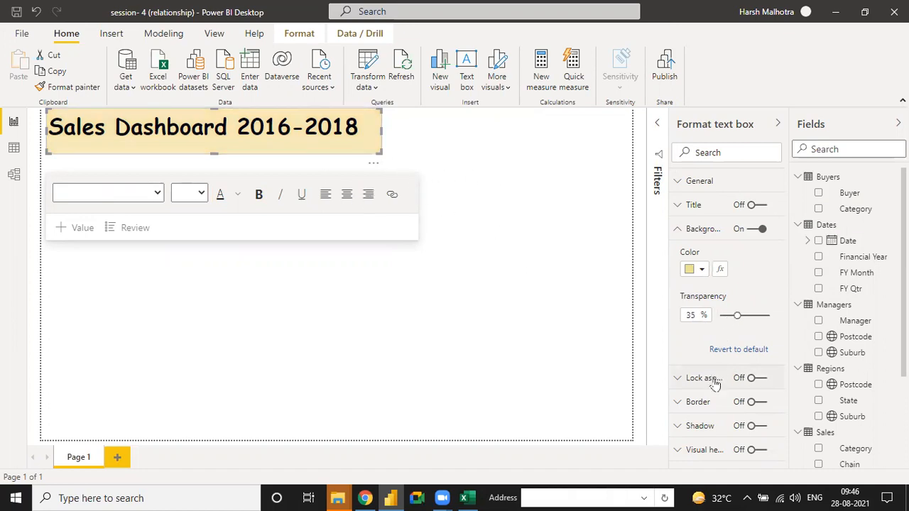
- Turn on a border and shadow for the title box, then deselect it
{"action": "left_click", "coordinate": [754, 402]}
{"action": "left_click", "coordinate": [754, 426]}
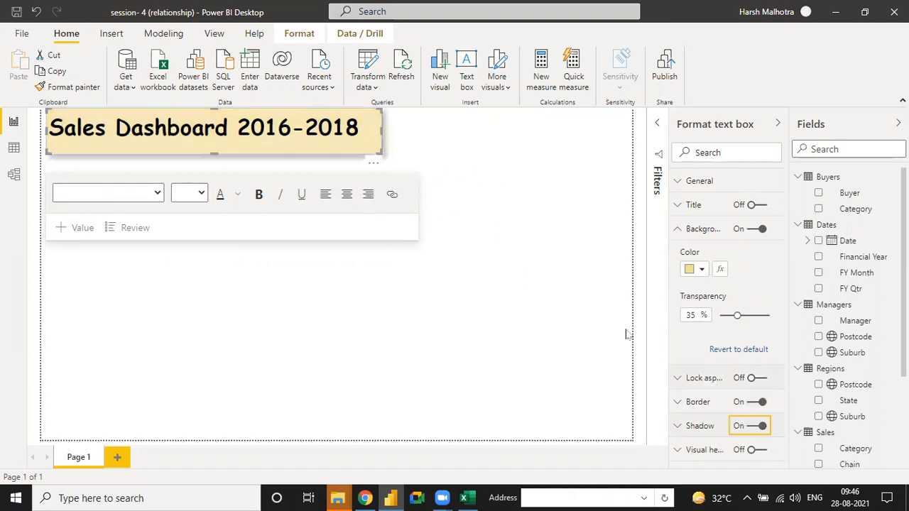
{"action": "left_click", "coordinate": [541, 265]}
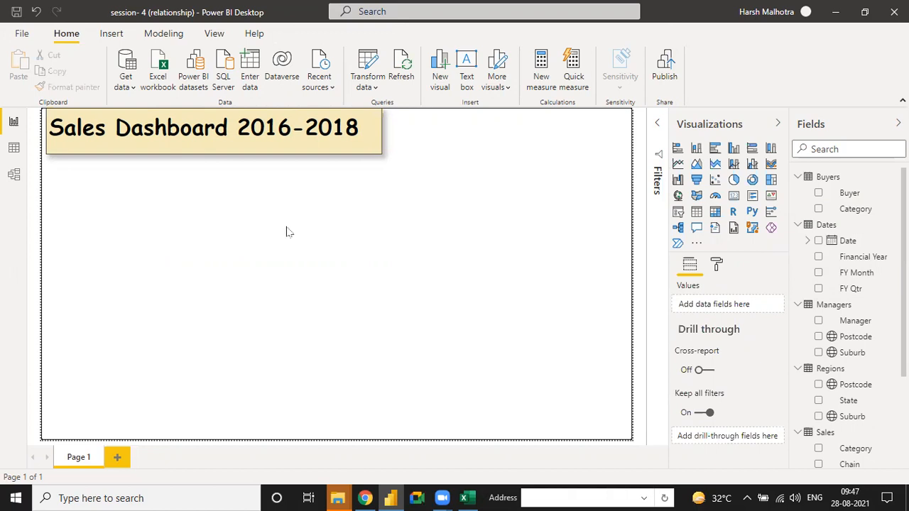
- Add a narrow card showing Total Sales (58M) and select the Total Sales field for formatting
{"action": "left_click", "coordinate": [733, 196]}
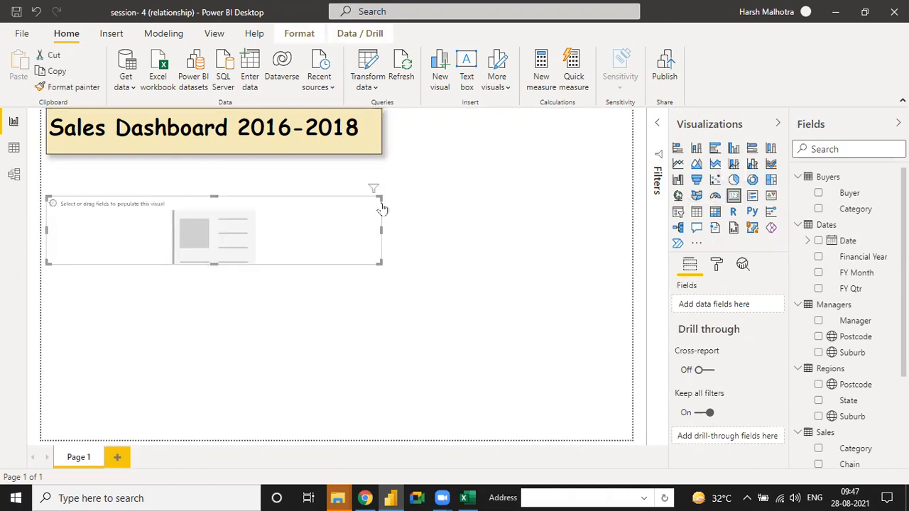
{"action": "scroll", "coordinate": [834, 353], "scroll_direction": "down", "scroll_amount": 3}
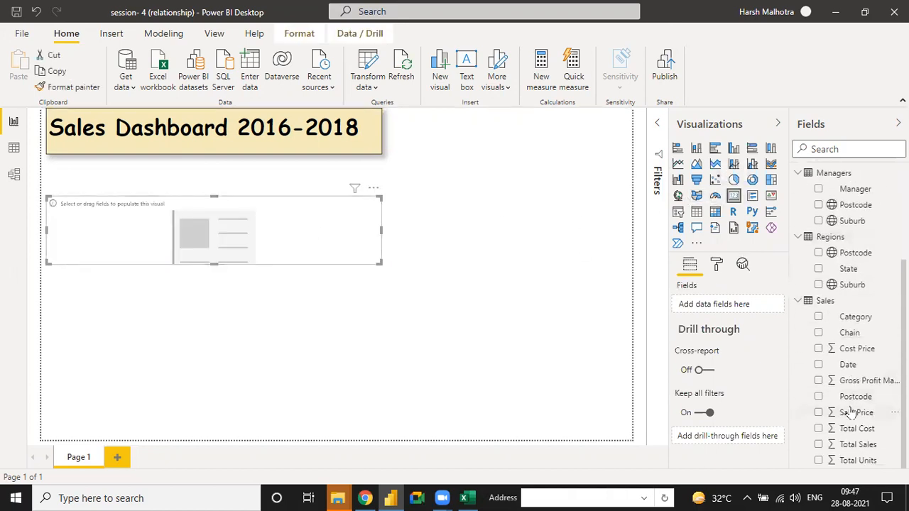
{"action": "left_click", "coordinate": [818, 414]}
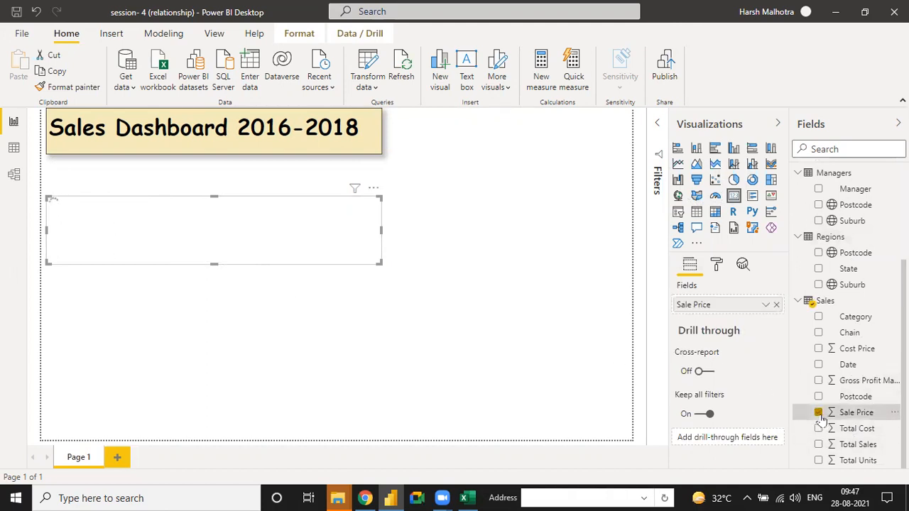
{"action": "left_click", "coordinate": [819, 414]}
{"action": "left_click", "coordinate": [818, 445]}
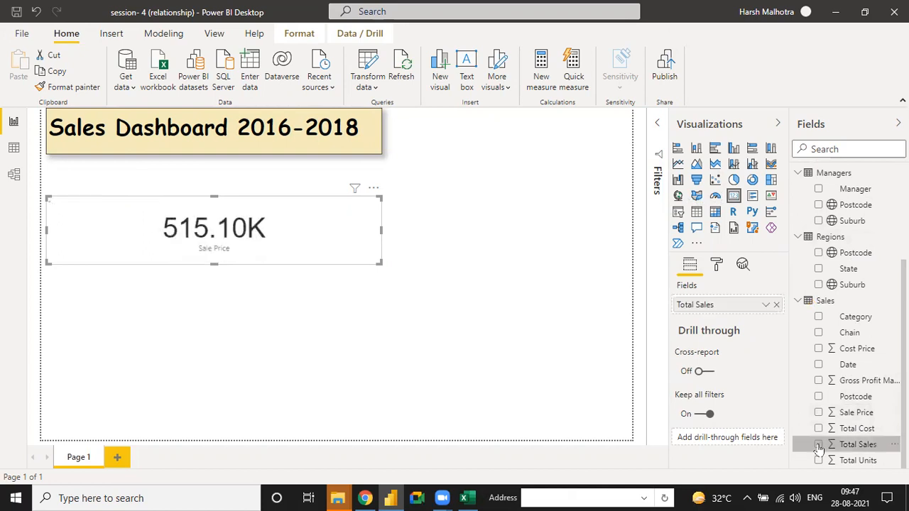
{"action": "left_click_drag", "start_coordinate": [380, 264], "coordinate": [344, 262]}
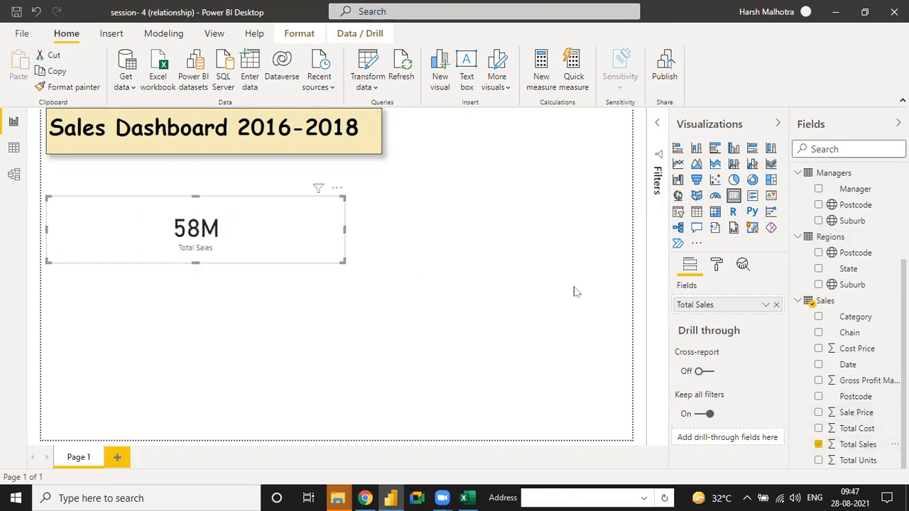
{"action": "left_click", "coordinate": [855, 446]}
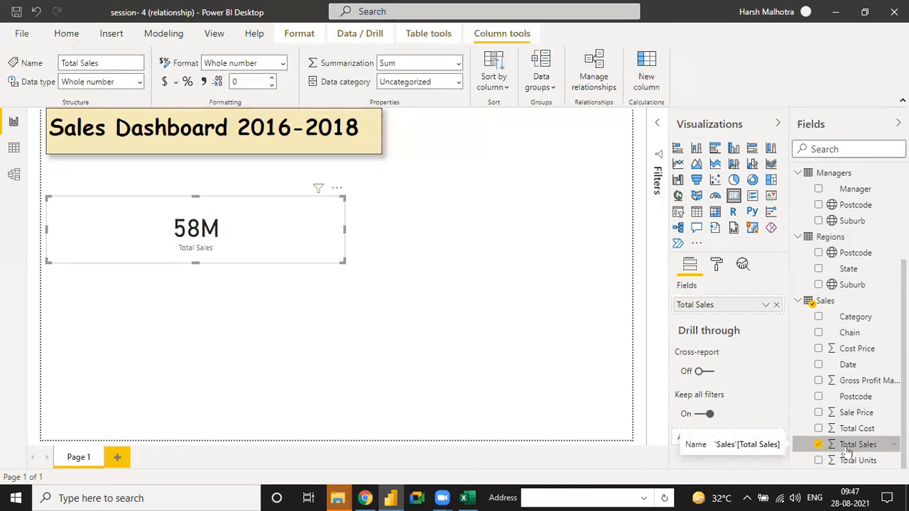
- Format Total Sales, Total Cost and Gross Profit Margin as $ English (United States) currency
{"action": "left_click", "coordinate": [176, 83]}
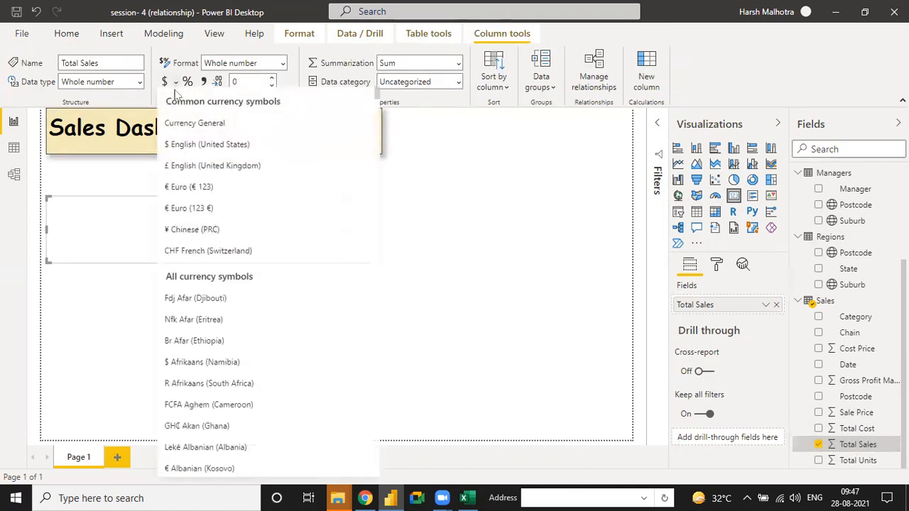
{"action": "left_click", "coordinate": [177, 147]}
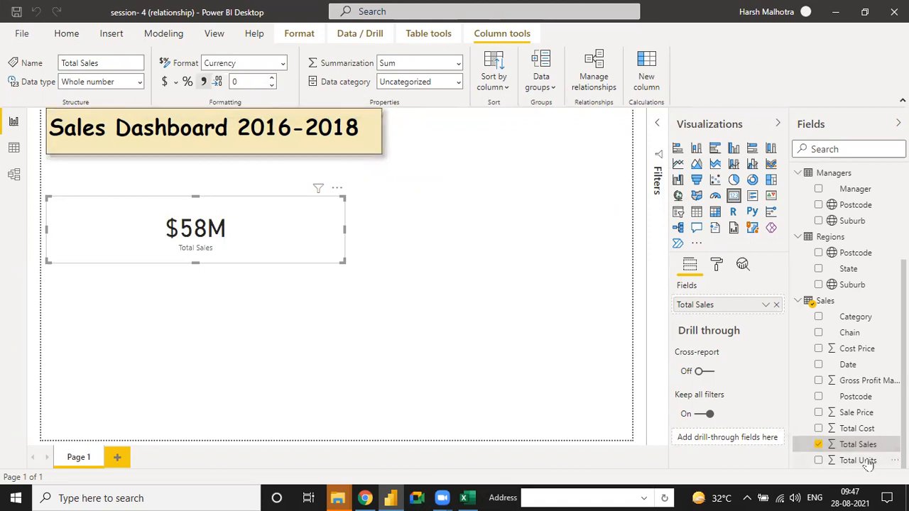
{"action": "left_click", "coordinate": [856, 429]}
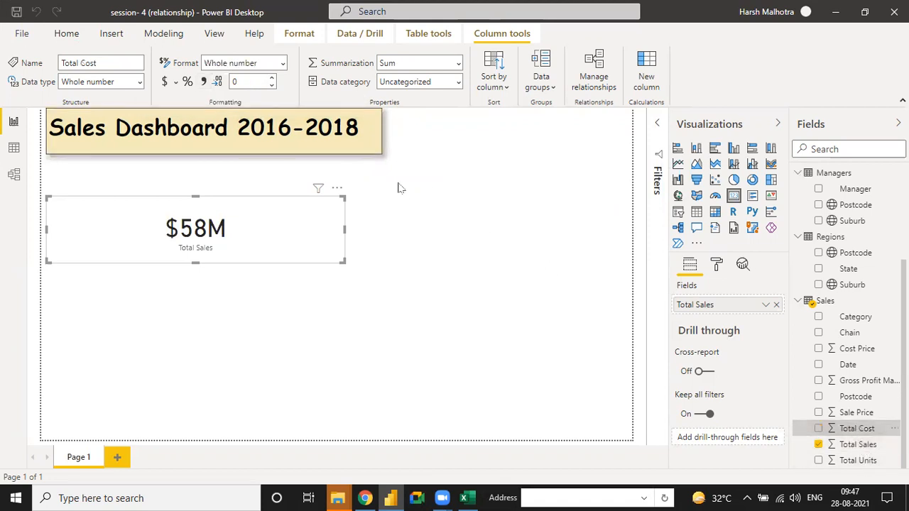
{"action": "left_click", "coordinate": [176, 82]}
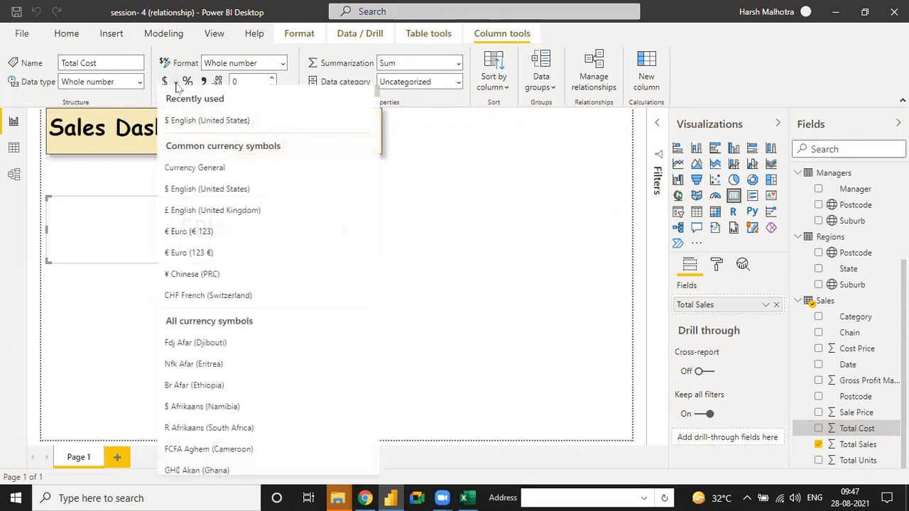
{"action": "left_click", "coordinate": [178, 122]}
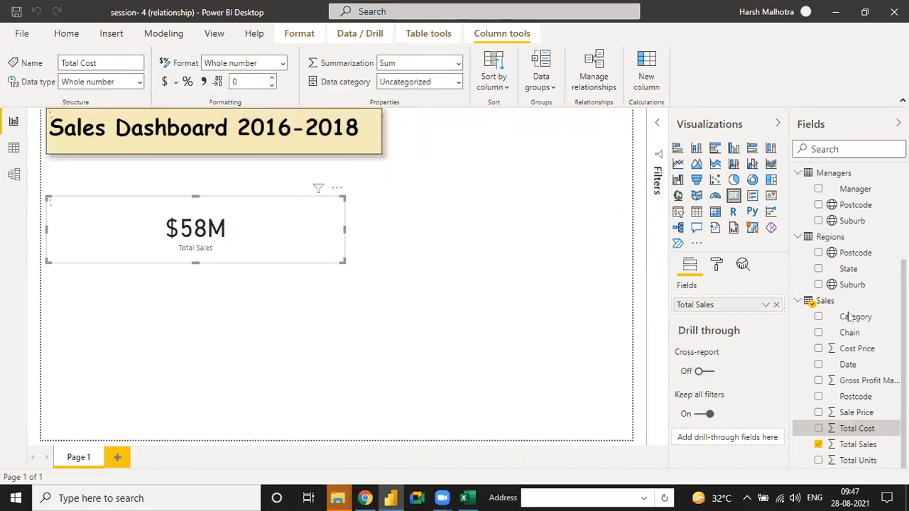
{"action": "left_click", "coordinate": [858, 381]}
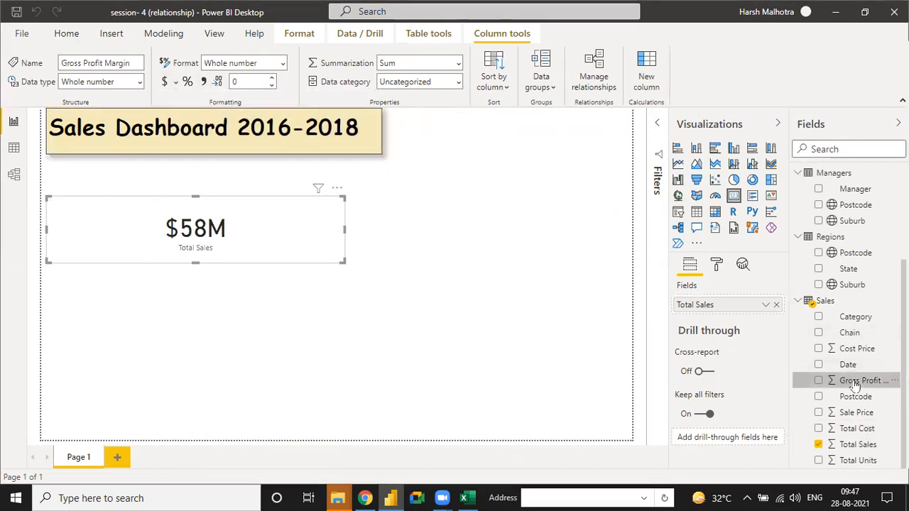
{"action": "left_click", "coordinate": [174, 83]}
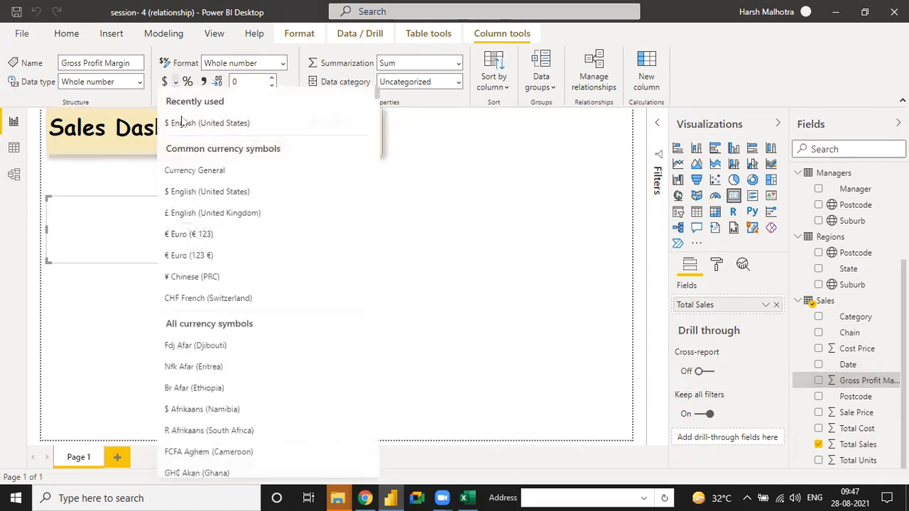
{"action": "left_click", "coordinate": [181, 123]}
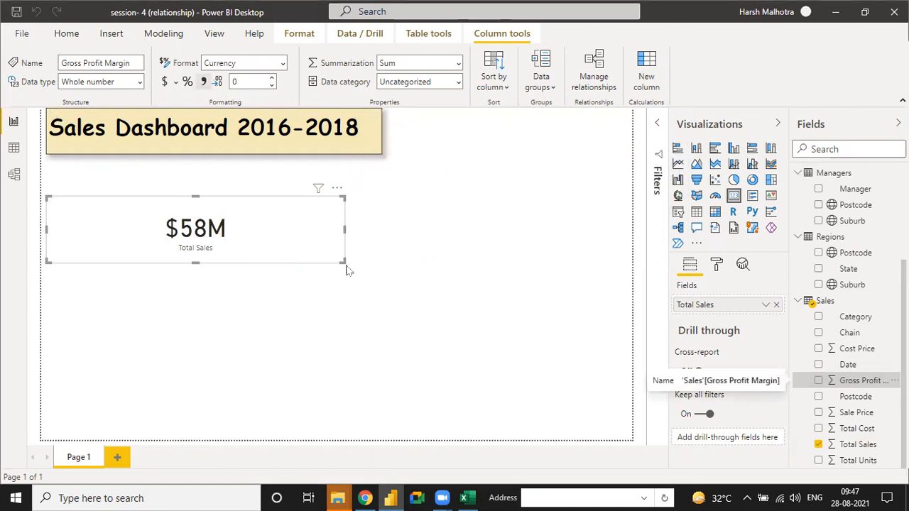
- Resize the $58M card smaller and move it directly beneath the title
{"action": "left_click_drag", "start_coordinate": [338, 262], "coordinate": [261, 284]}
{"action": "left_click_drag", "start_coordinate": [168, 211], "coordinate": [164, 183]}
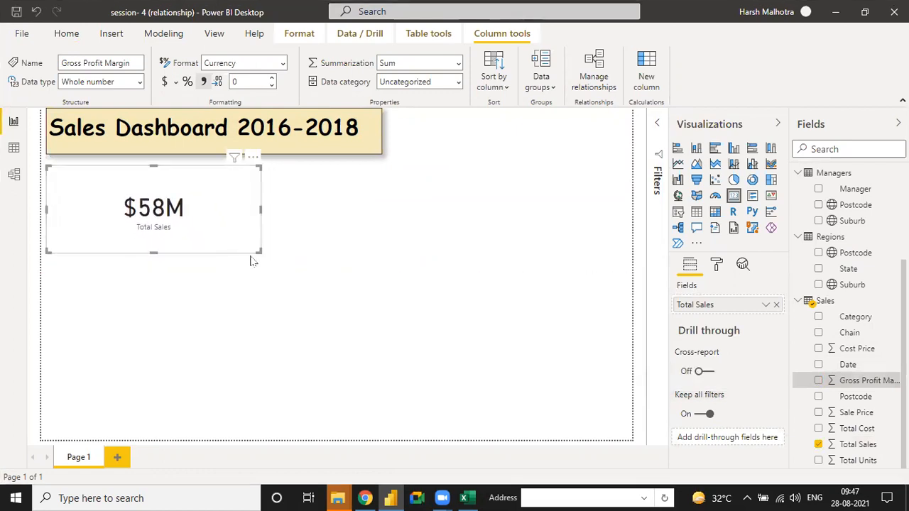
{"action": "left_click_drag", "start_coordinate": [258, 252], "coordinate": [223, 224]}
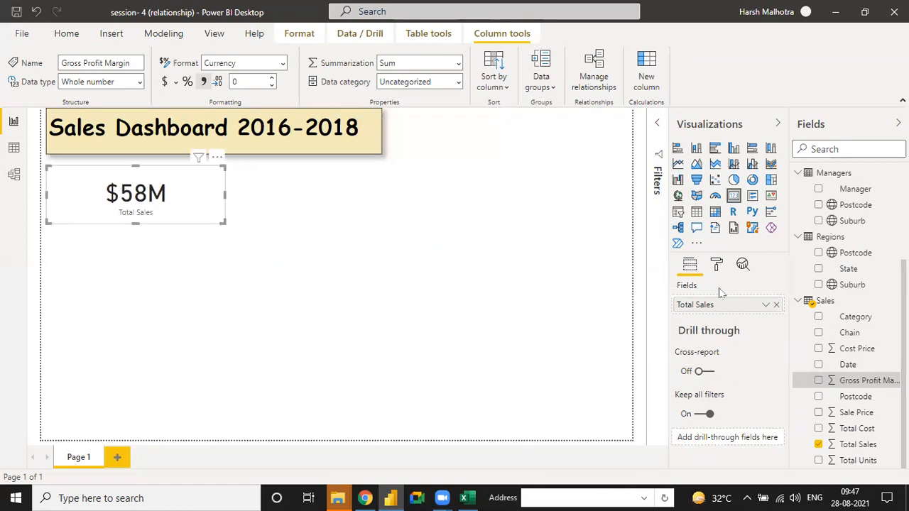
- Switch on the $58M card's title and begin typing 'Total S' as its text
{"action": "left_click", "coordinate": [716, 265]}
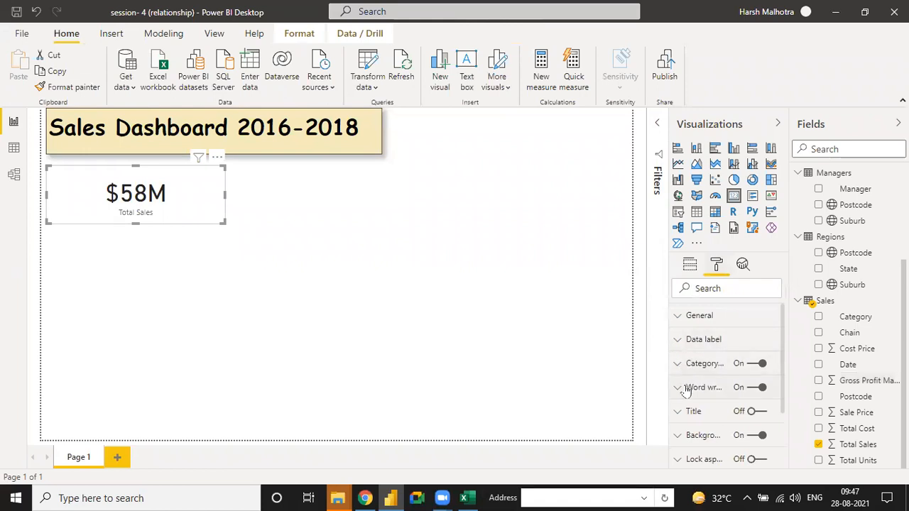
{"action": "left_click", "coordinate": [680, 414]}
{"action": "left_click", "coordinate": [751, 411]}
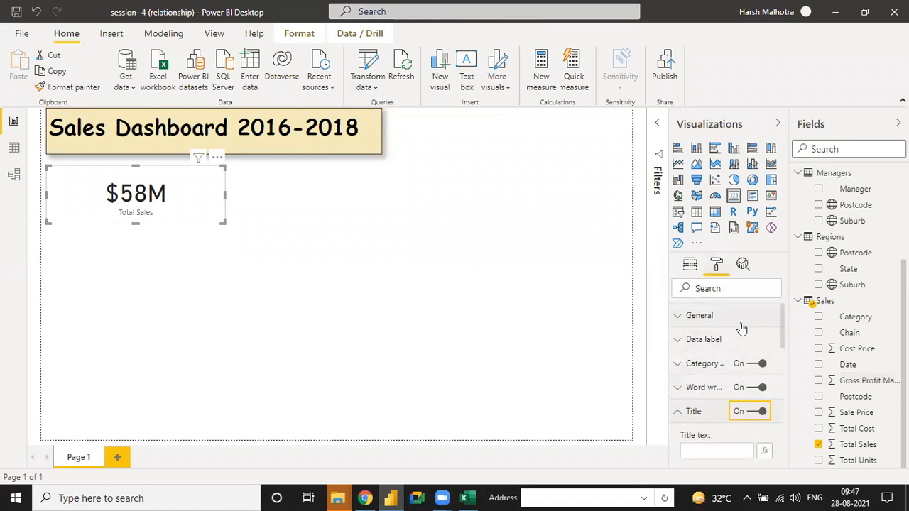
{"action": "scroll", "coordinate": [742, 333], "scroll_direction": "down", "scroll_amount": 3}
{"action": "left_click_drag", "start_coordinate": [784, 404], "coordinate": [785, 347]}
{"action": "left_click", "coordinate": [710, 341]}
{"action": "type", "text": "Total "}
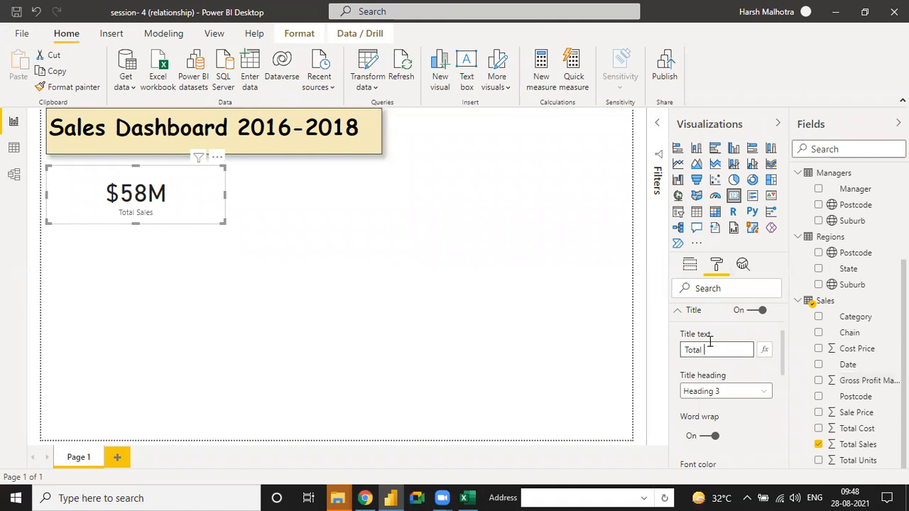
{"action": "type", "text": "Sales"}
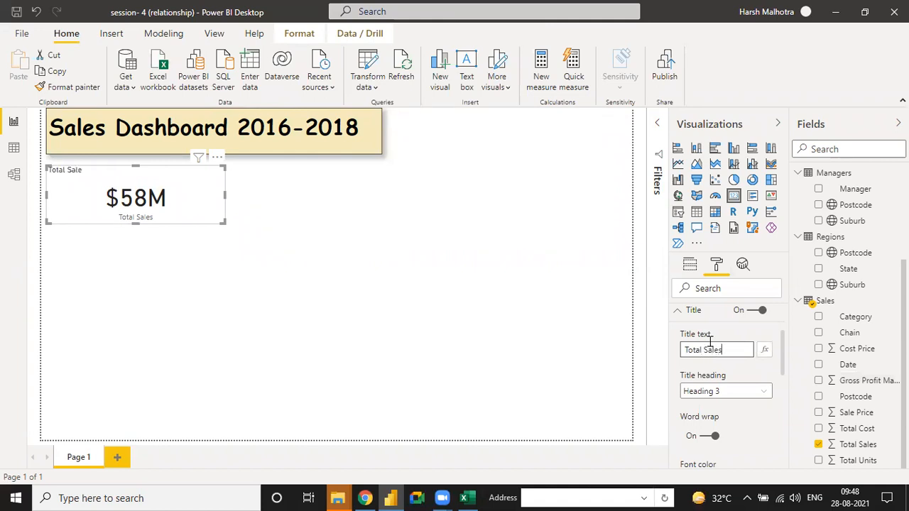
{"action": "left_click", "coordinate": [365, 498]}
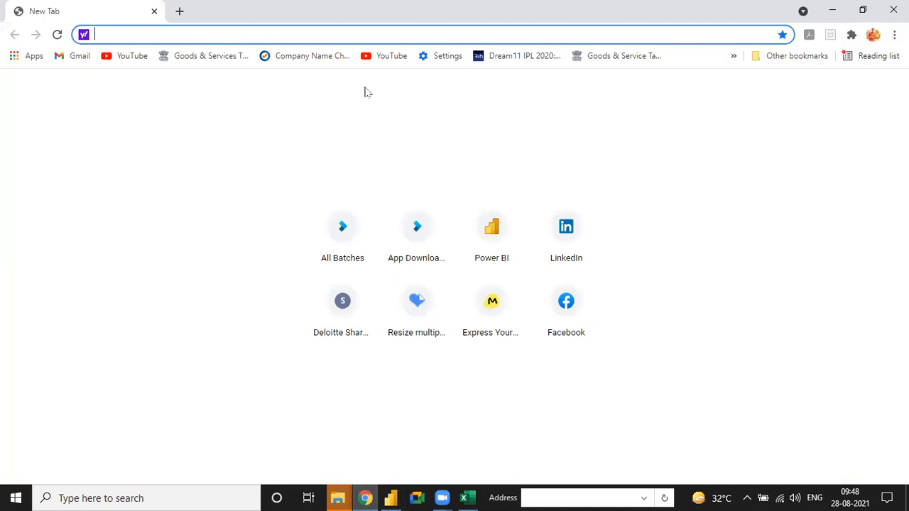
{"action": "left_click", "coordinate": [694, 138]}
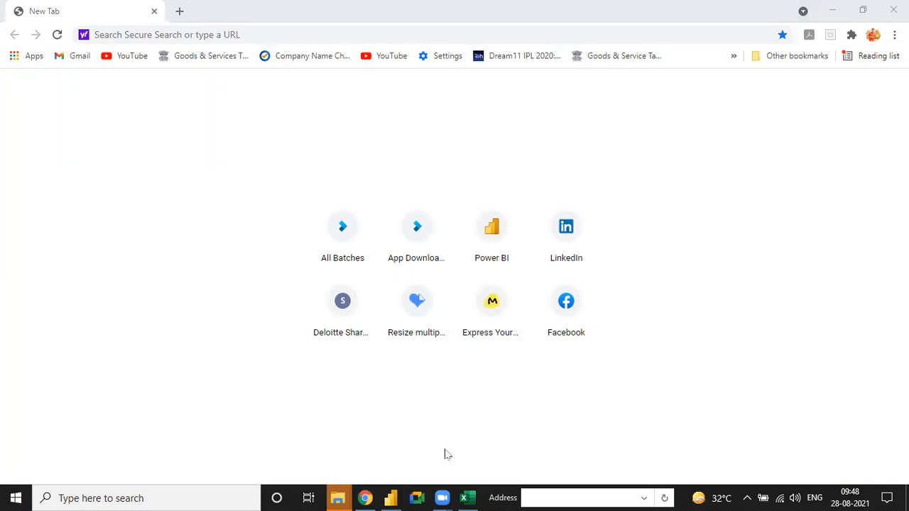
{"action": "left_click", "coordinate": [364, 498]}
{"action": "left_click", "coordinate": [391, 498]}
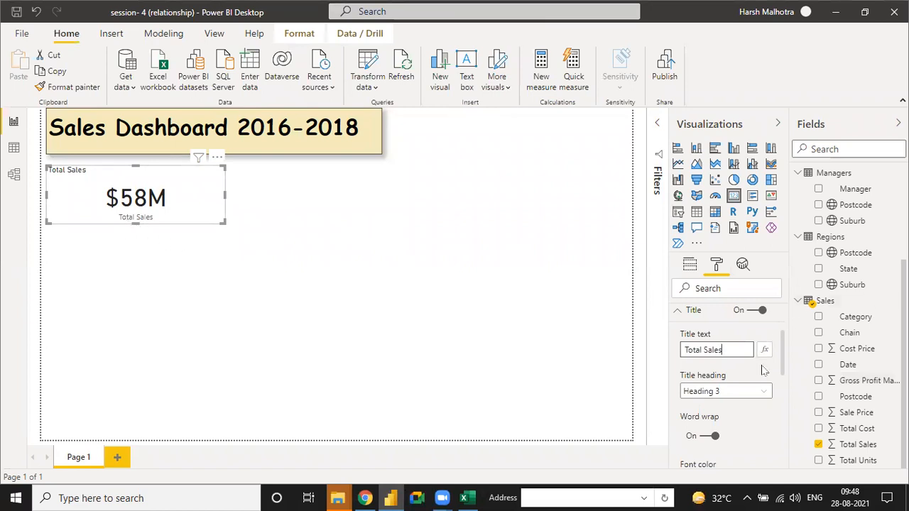
- Keep the card title font black and give the title bar a yellow background
{"action": "left_click_drag", "start_coordinate": [784, 367], "coordinate": [784, 399]}
{"action": "left_click", "coordinate": [702, 365]}
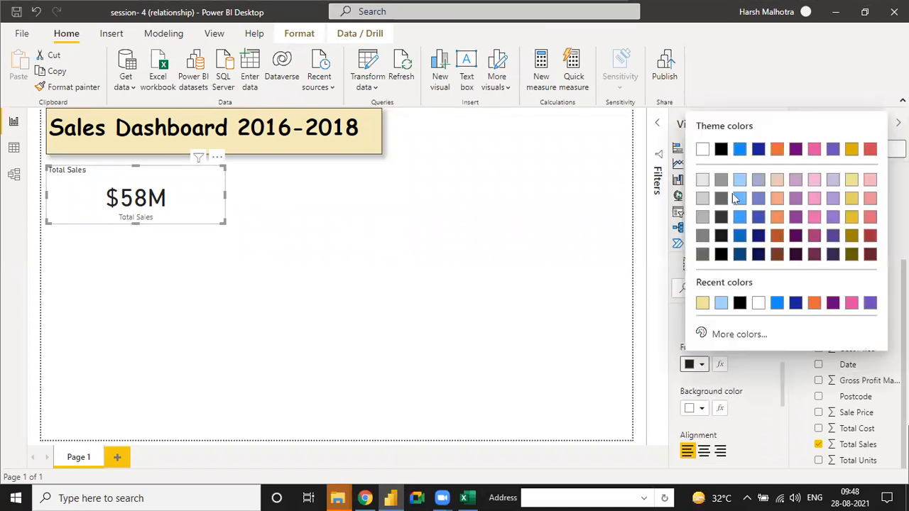
{"action": "left_click", "coordinate": [721, 148]}
{"action": "left_click", "coordinate": [699, 414]}
{"action": "left_click", "coordinate": [699, 415]}
{"action": "left_click", "coordinate": [696, 414]}
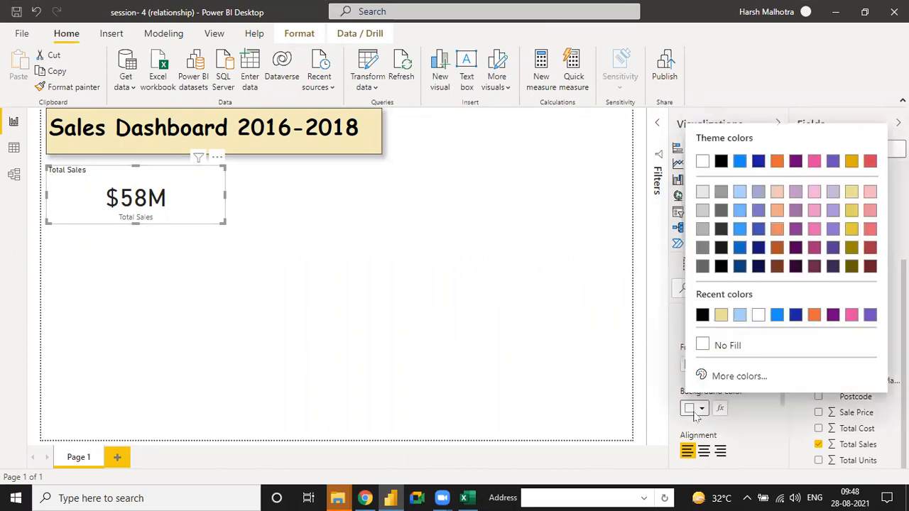
{"action": "left_click", "coordinate": [850, 233]}
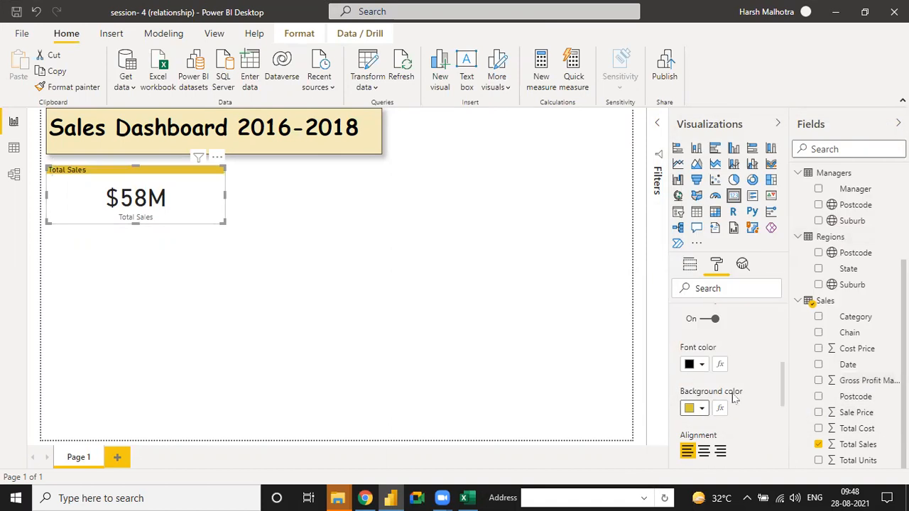
- Centre the Total Sales title, raise its size to 17 pt, and use Comic Sans MS
{"action": "scroll", "coordinate": [783, 399], "scroll_direction": "down", "scroll_amount": 2}
{"action": "left_click", "coordinate": [703, 412]}
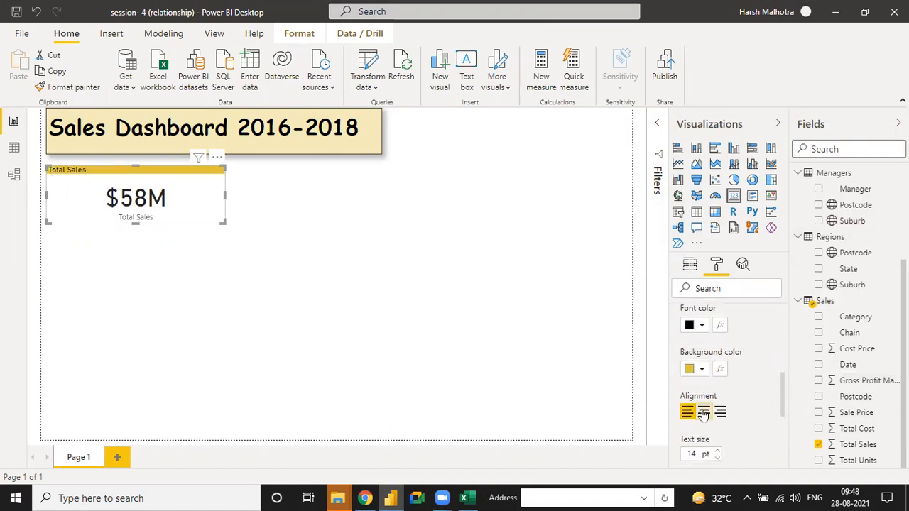
{"action": "scroll", "coordinate": [784, 423], "scroll_direction": "down", "scroll_amount": 1}
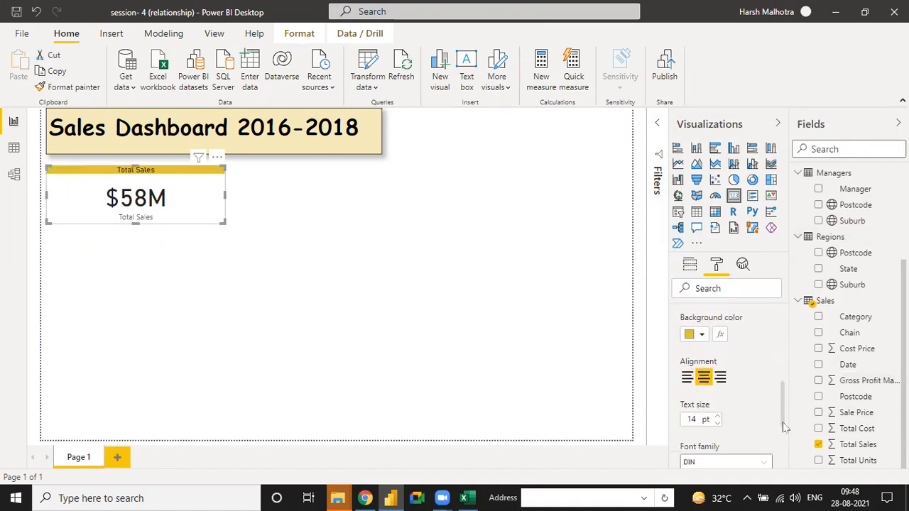
{"action": "left_click", "coordinate": [717, 417]}
{"action": "left_click", "coordinate": [717, 417]}
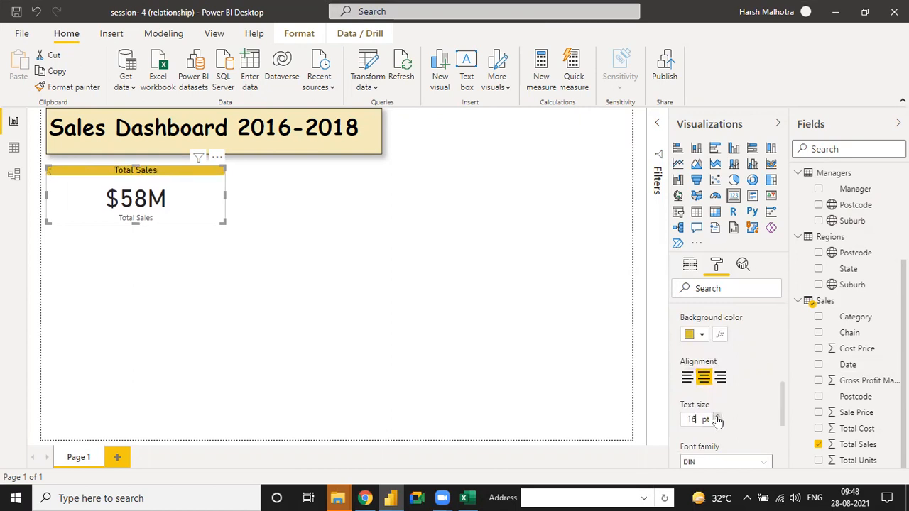
{"action": "left_click", "coordinate": [717, 418]}
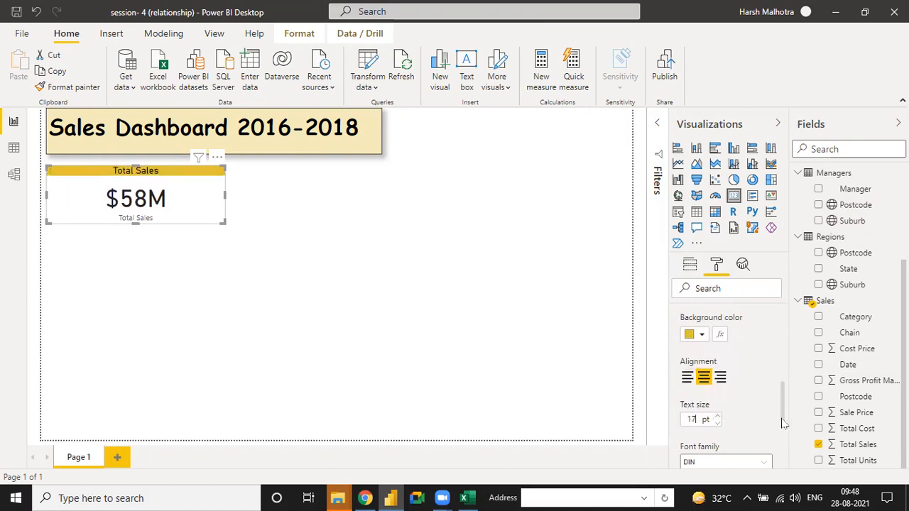
{"action": "scroll", "coordinate": [783, 423], "scroll_direction": "down", "scroll_amount": 2}
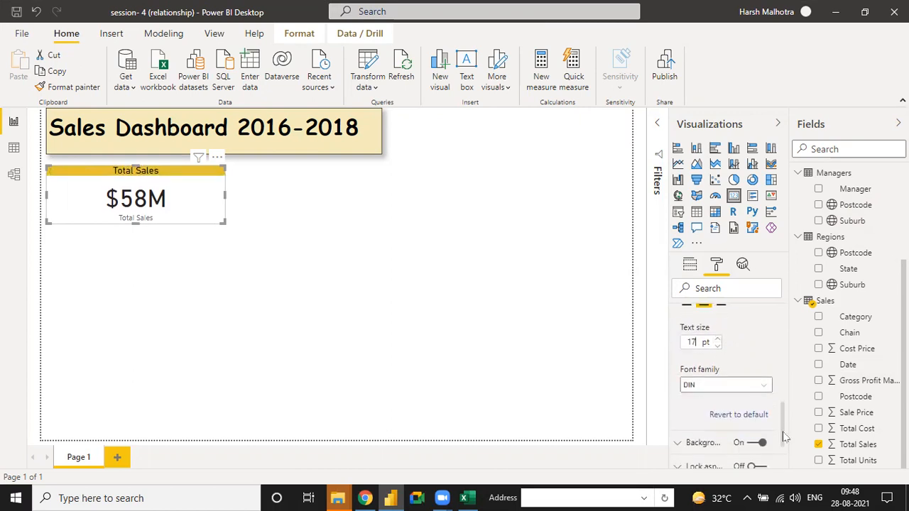
{"action": "left_click", "coordinate": [707, 398]}
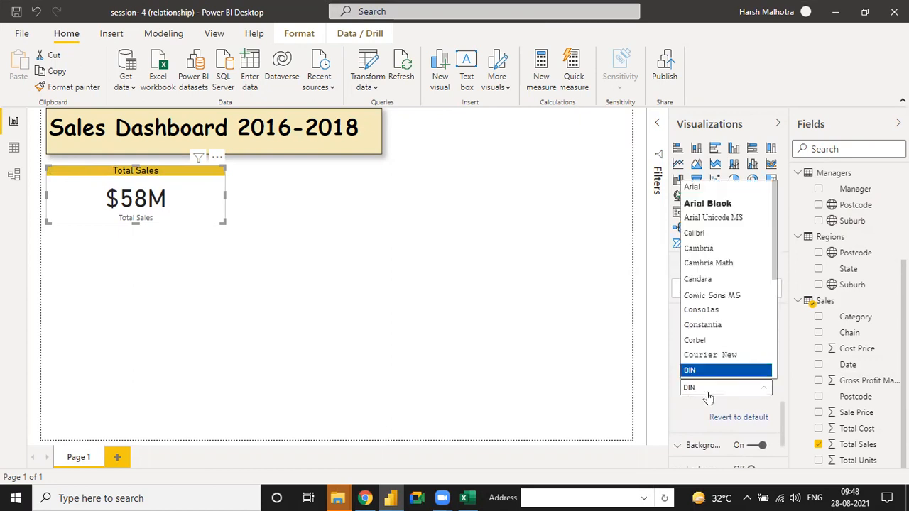
{"action": "left_click", "coordinate": [719, 294]}
- Turn on a border and shadow for the Total Sales card
{"action": "scroll", "coordinate": [781, 412], "scroll_direction": "down", "scroll_amount": 2}
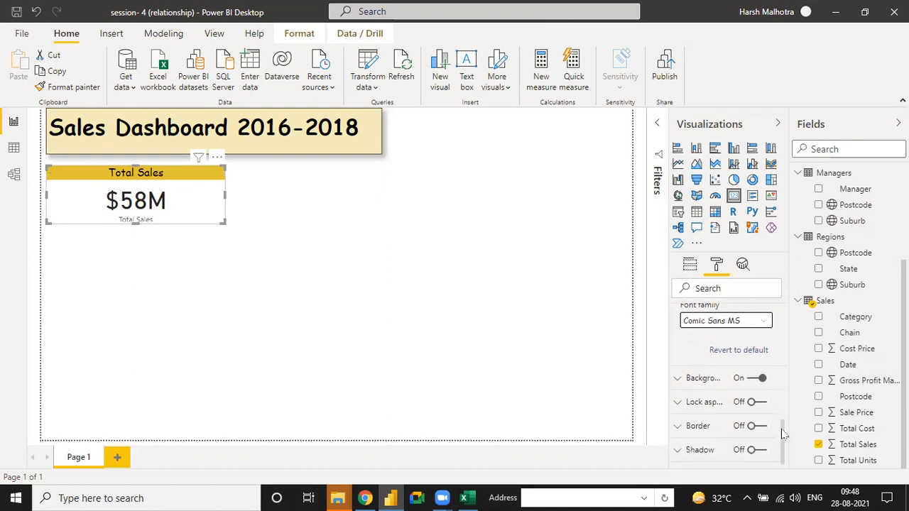
{"action": "left_click", "coordinate": [755, 418]}
{"action": "left_click", "coordinate": [755, 442]}
{"action": "scroll", "coordinate": [745, 377], "scroll_direction": "up", "scroll_amount": 5}
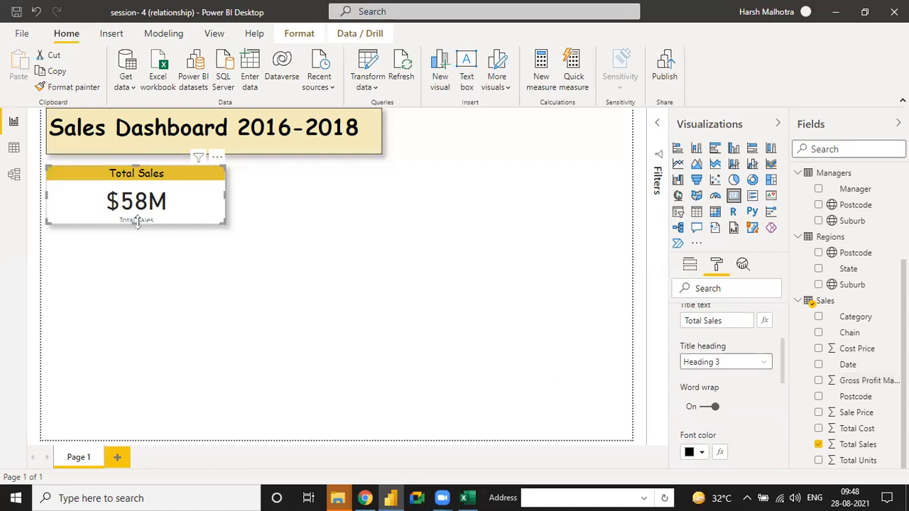
{"action": "scroll", "coordinate": [706, 313], "scroll_direction": "up", "scroll_amount": 3}
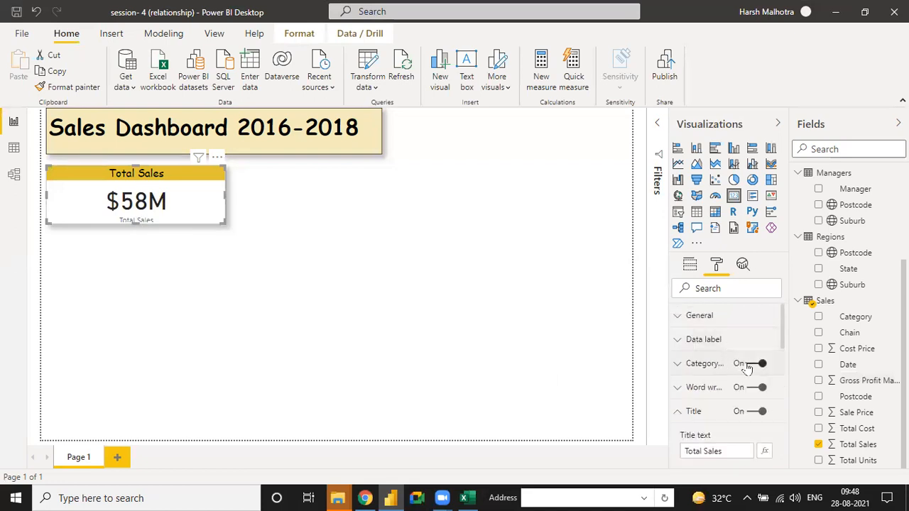
- Hide the category label, shrink the card, and duplicate it into a row of three $58M cards
{"action": "left_click", "coordinate": [745, 364]}
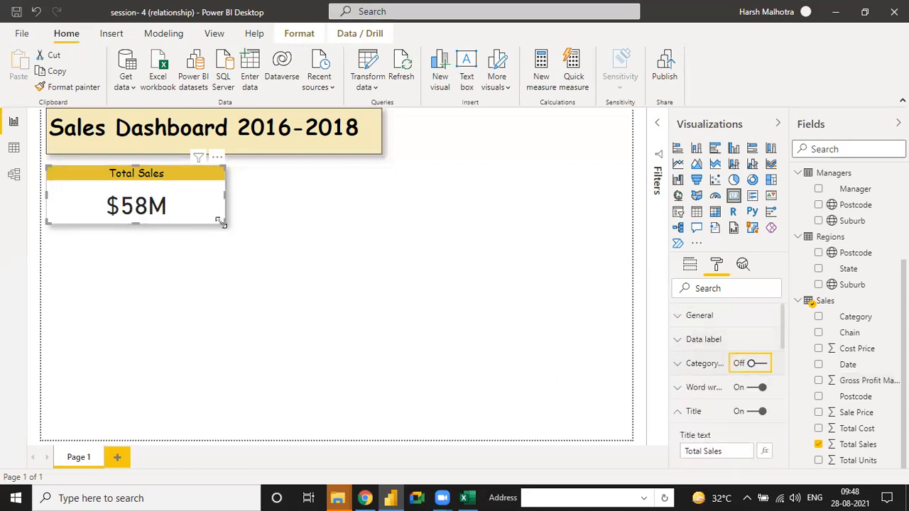
{"action": "left_click_drag", "start_coordinate": [221, 222], "coordinate": [159, 218]}
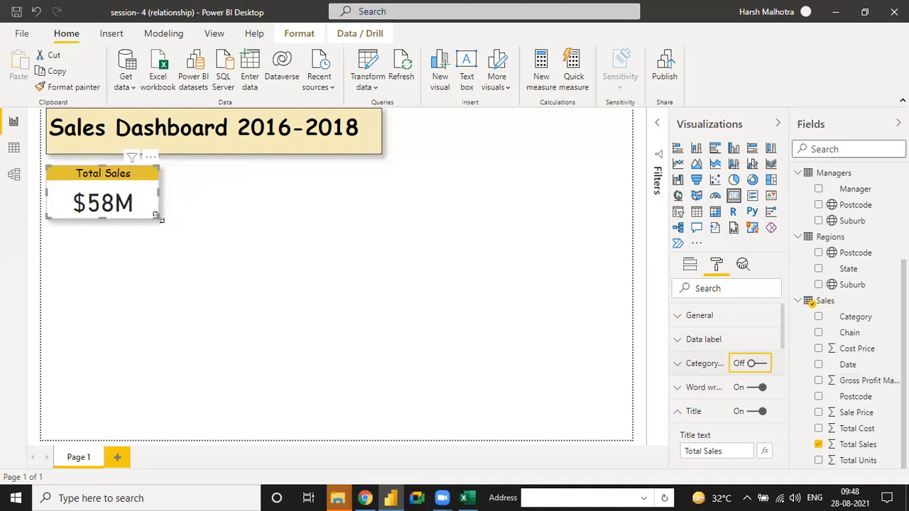
{"action": "left_click", "coordinate": [55, 71]}
{"action": "left_click", "coordinate": [21, 71]}
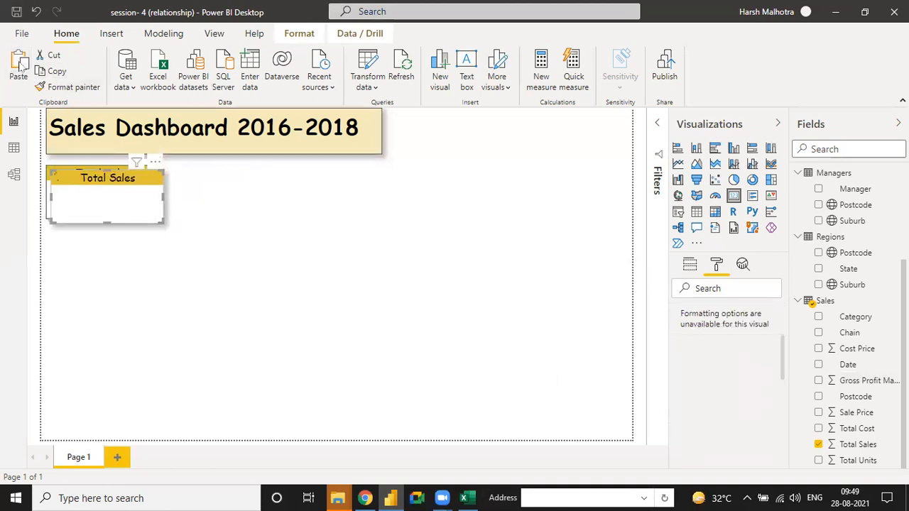
{"action": "left_click_drag", "start_coordinate": [98, 174], "coordinate": [232, 170]}
{"action": "left_click_drag", "start_coordinate": [337, 180], "coordinate": [406, 178]}
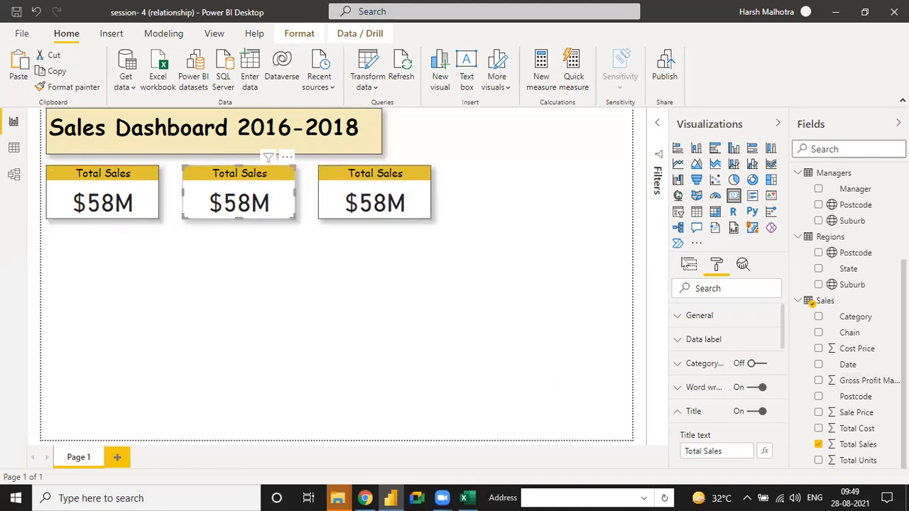
- Replace Total Sales with Total Cost in the middle card and with Gross Profit Margin in the right card
{"action": "left_click", "coordinate": [694, 266]}
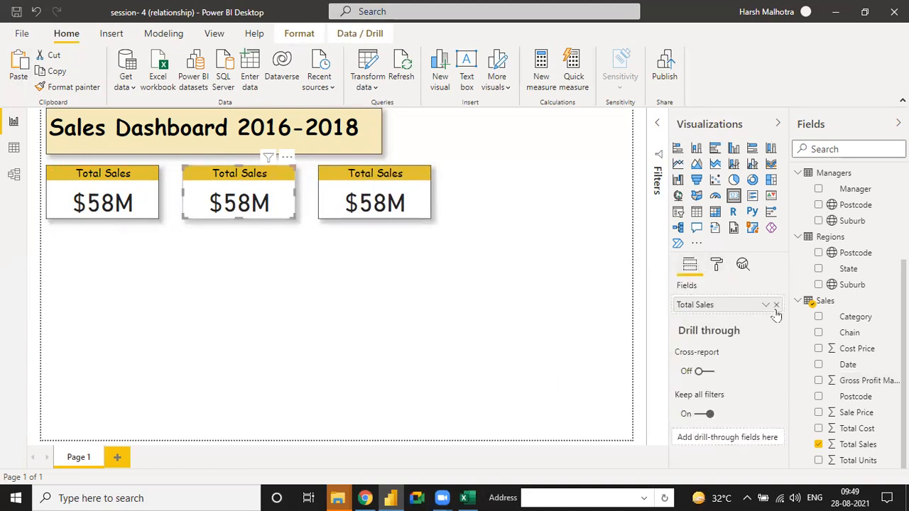
{"action": "left_click", "coordinate": [776, 311]}
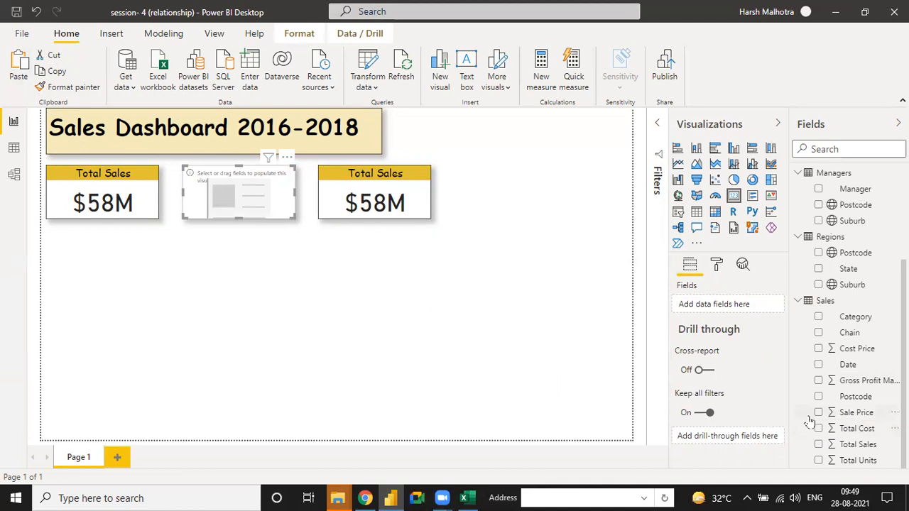
{"action": "left_click", "coordinate": [819, 429]}
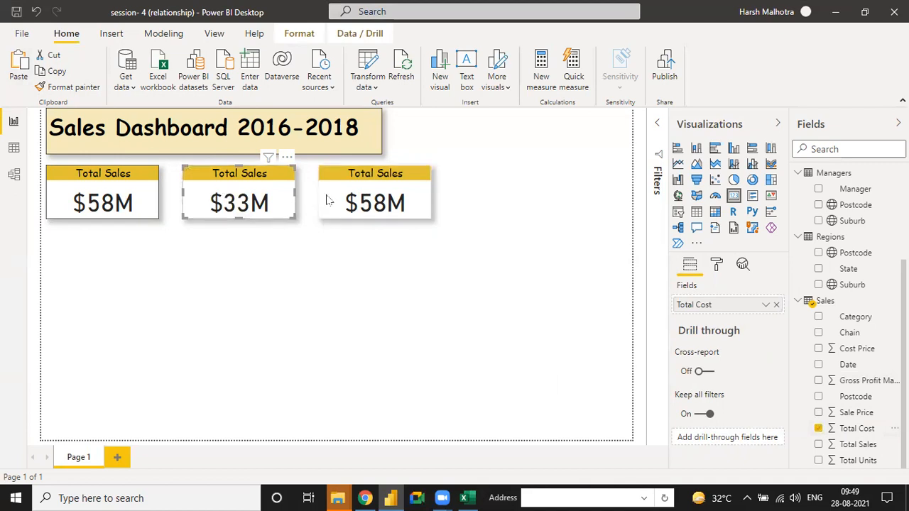
{"action": "left_click", "coordinate": [358, 203]}
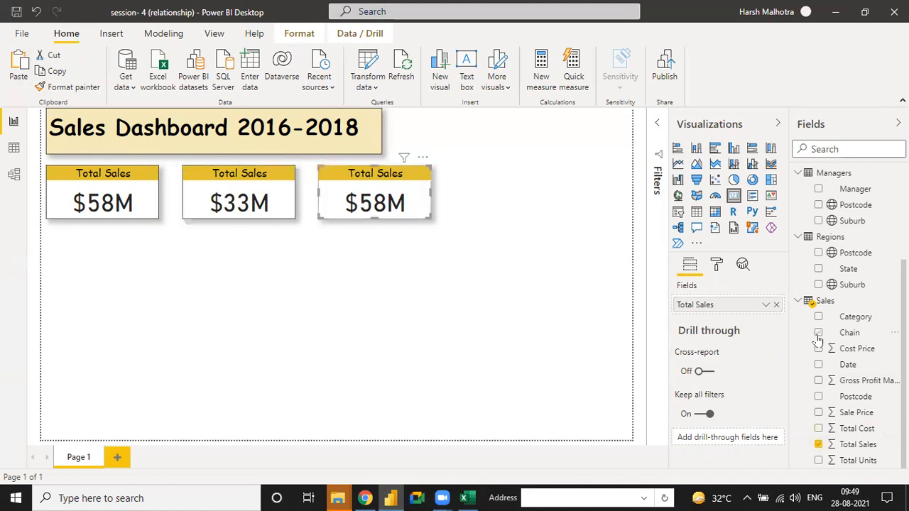
{"action": "left_click", "coordinate": [776, 304]}
{"action": "left_click", "coordinate": [819, 381]}
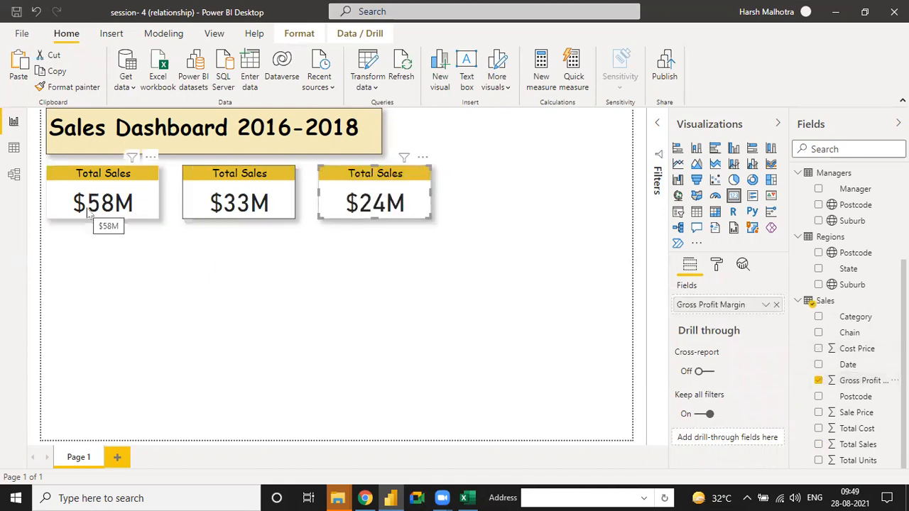
- Retitle the middle card 'Total Cost' and the right card 'Total Gross Profit'
{"action": "left_click", "coordinate": [273, 186]}
{"action": "left_click", "coordinate": [715, 265]}
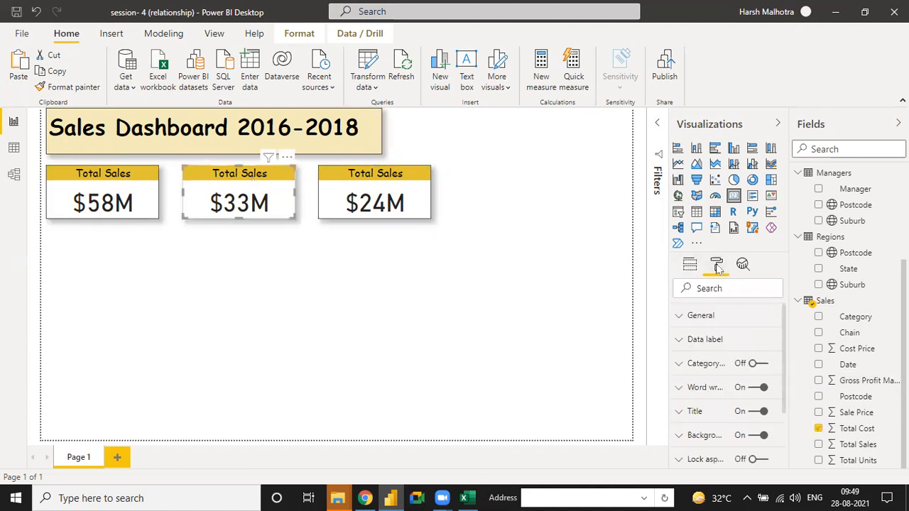
{"action": "left_click", "coordinate": [684, 412]}
{"action": "left_click", "coordinate": [728, 451]}
{"action": "type", "text": "Cost"}
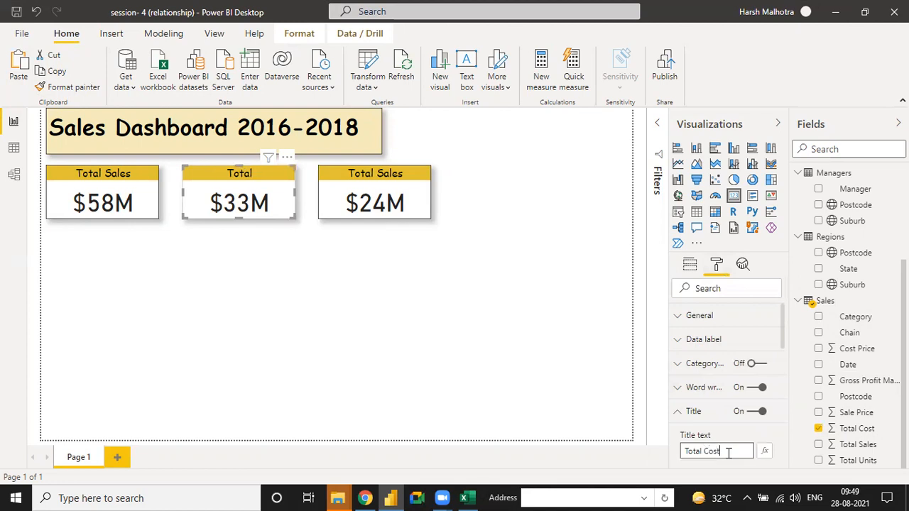
{"action": "left_click", "coordinate": [387, 197]}
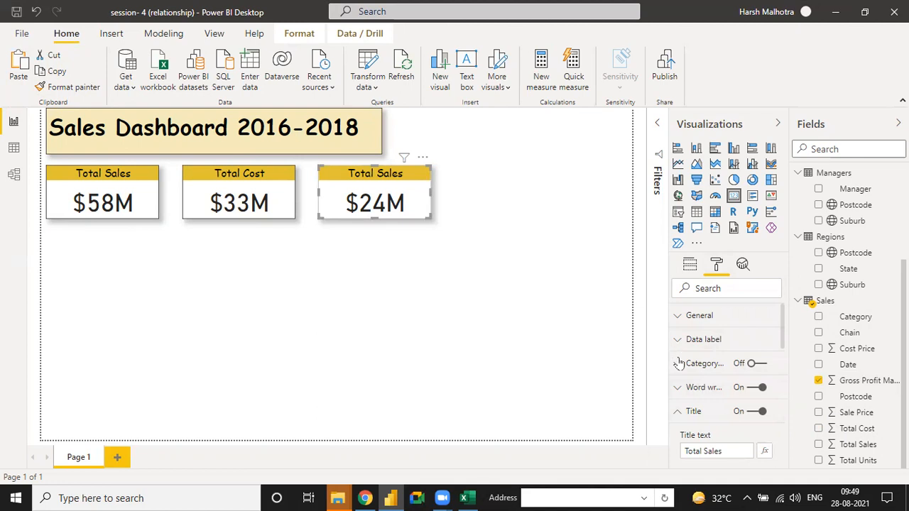
{"action": "left_click", "coordinate": [723, 452]}
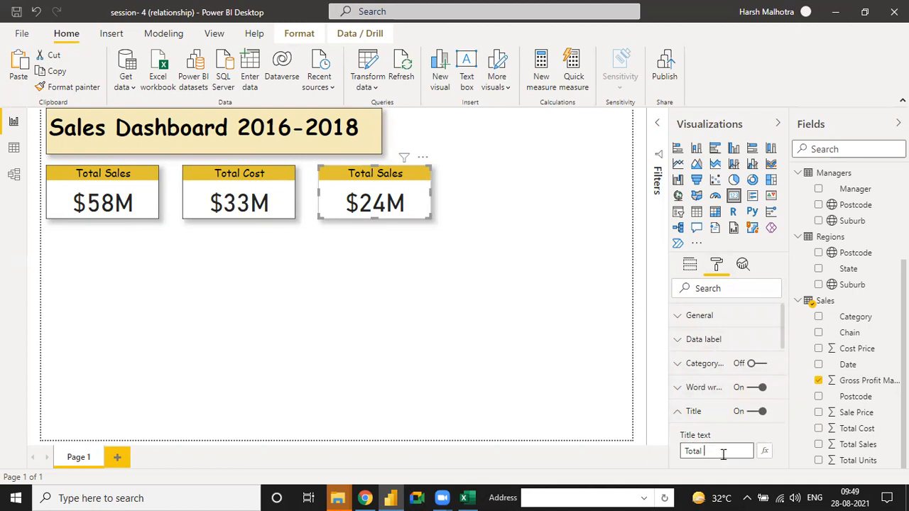
{"action": "type", "text": "P"}
{"action": "key", "text": "BackSpace"}
{"action": "type", "text": "Gross Profit"}
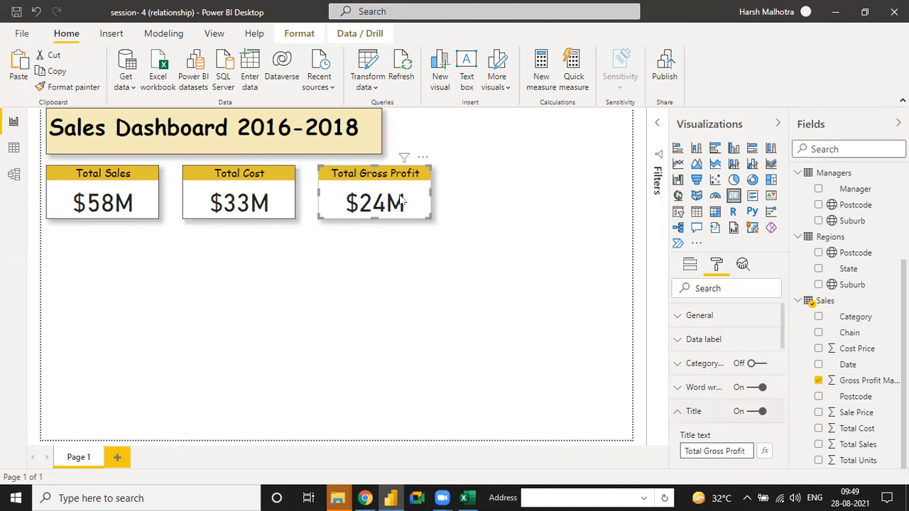
{"action": "left_click", "coordinate": [371, 190]}
- Move the Total Gross Profit and Total Cost cards to the top right, and Total Sales toward the middle
{"action": "left_click_drag", "start_coordinate": [376, 177], "coordinate": [576, 121]}
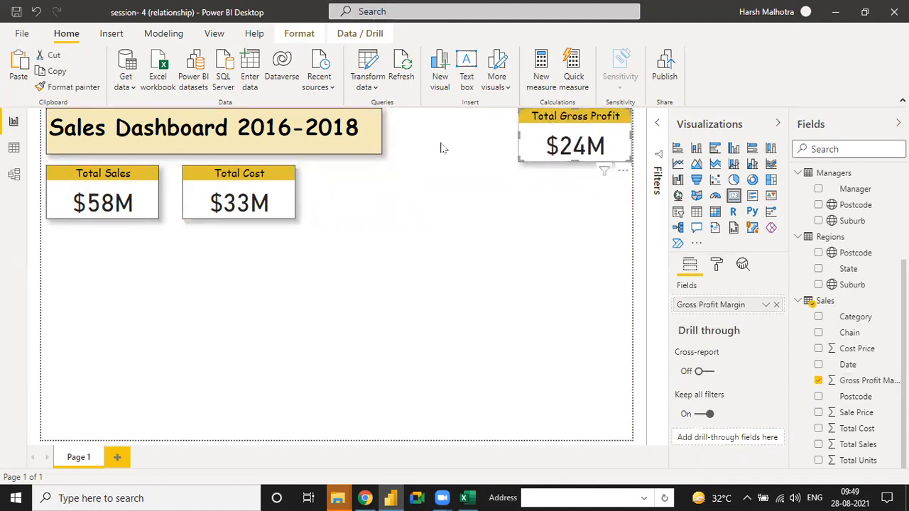
{"action": "left_click_drag", "start_coordinate": [257, 176], "coordinate": [481, 121]}
{"action": "left_click_drag", "start_coordinate": [157, 180], "coordinate": [401, 174]}
- Make the dashboard title box narrower and nudge it slightly left
{"action": "left_click", "coordinate": [380, 137]}
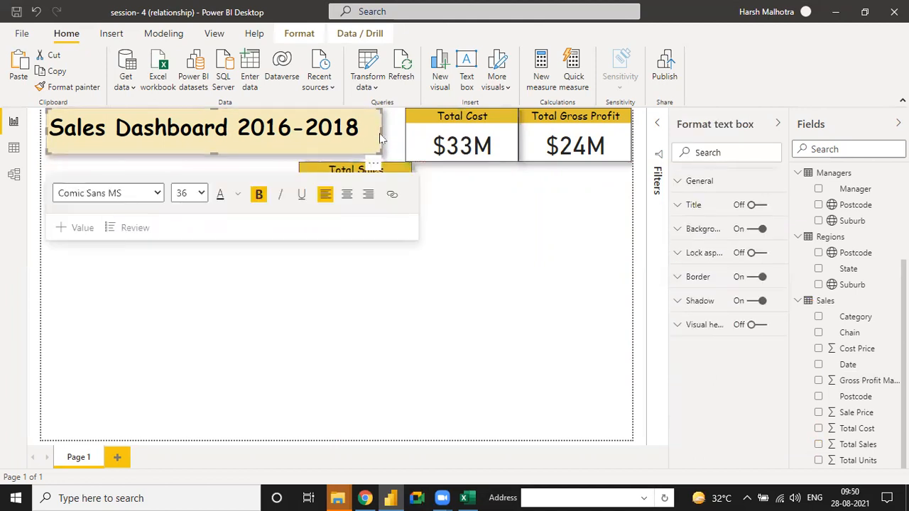
{"action": "left_click_drag", "start_coordinate": [381, 132], "coordinate": [363, 132]}
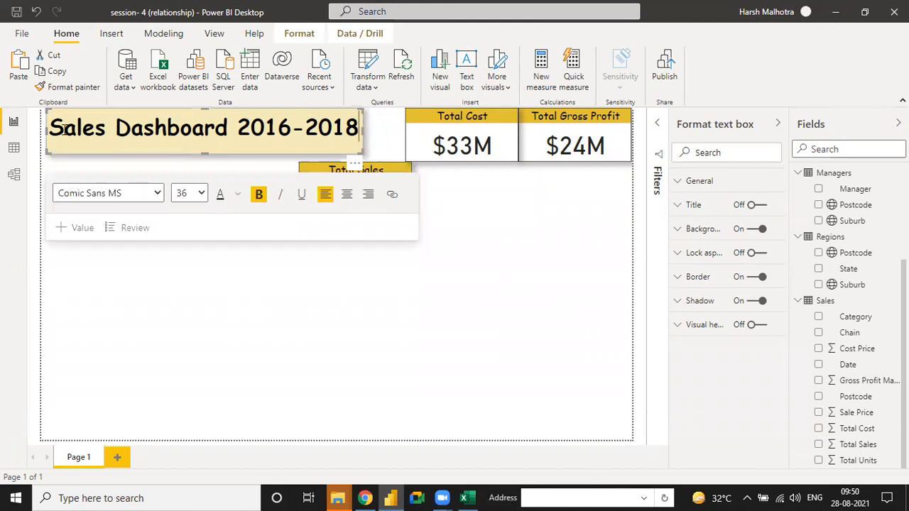
{"action": "left_click_drag", "start_coordinate": [63, 121], "coordinate": [54, 124]}
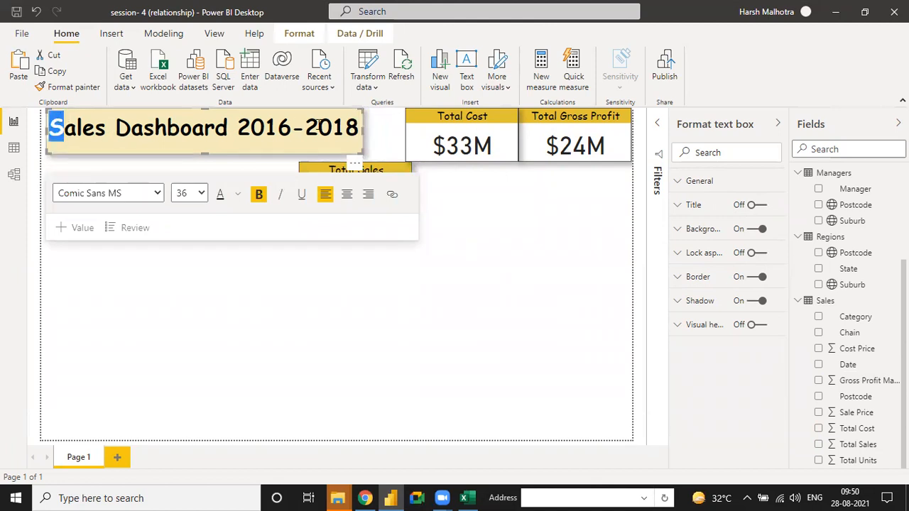
{"action": "left_click_drag", "start_coordinate": [358, 149], "coordinate": [373, 155]}
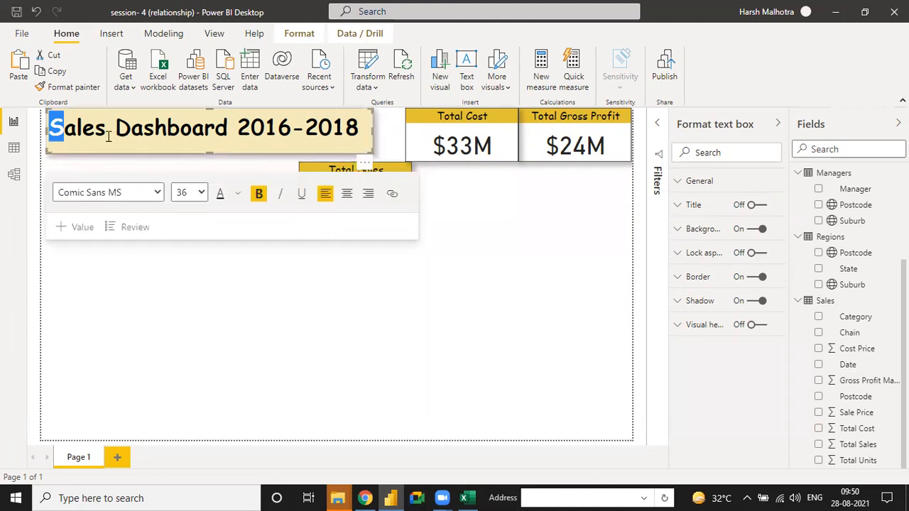
{"action": "left_click", "coordinate": [364, 163]}
{"action": "left_click_drag", "start_coordinate": [364, 164], "coordinate": [376, 121]}
- Place Total Sales beside the title, narrow all three cards, and make Total Gross Profit taller so $24M shows fully
{"action": "left_click", "coordinate": [374, 169]}
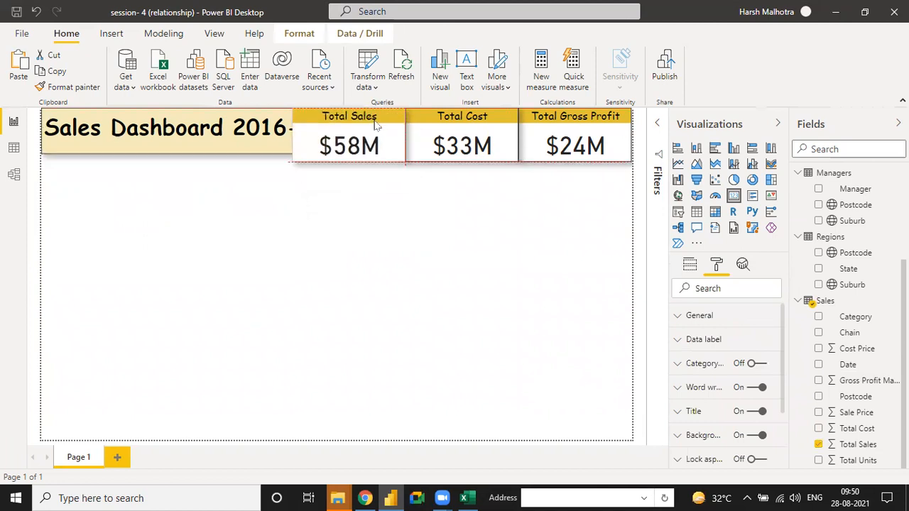
{"action": "left_click_drag", "start_coordinate": [291, 133], "coordinate": [325, 133]}
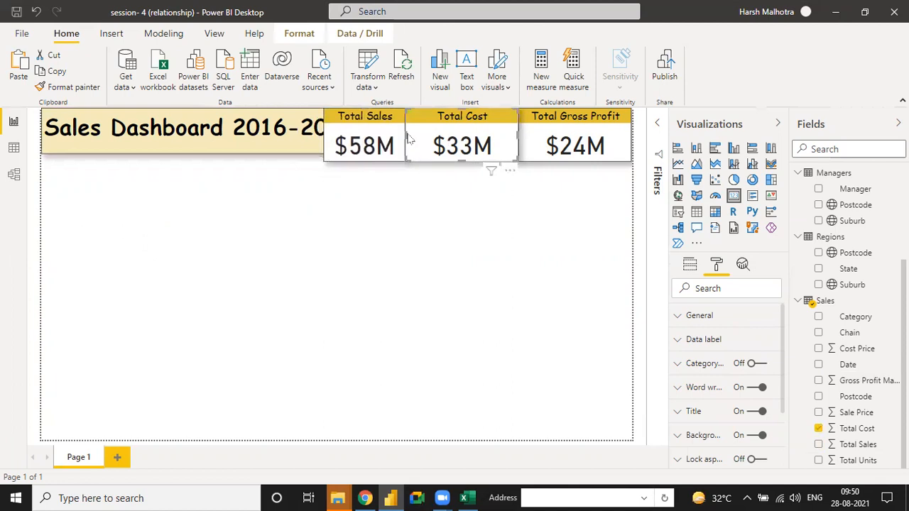
{"action": "left_click_drag", "start_coordinate": [405, 135], "coordinate": [422, 134]}
{"action": "left_click", "coordinate": [522, 141]}
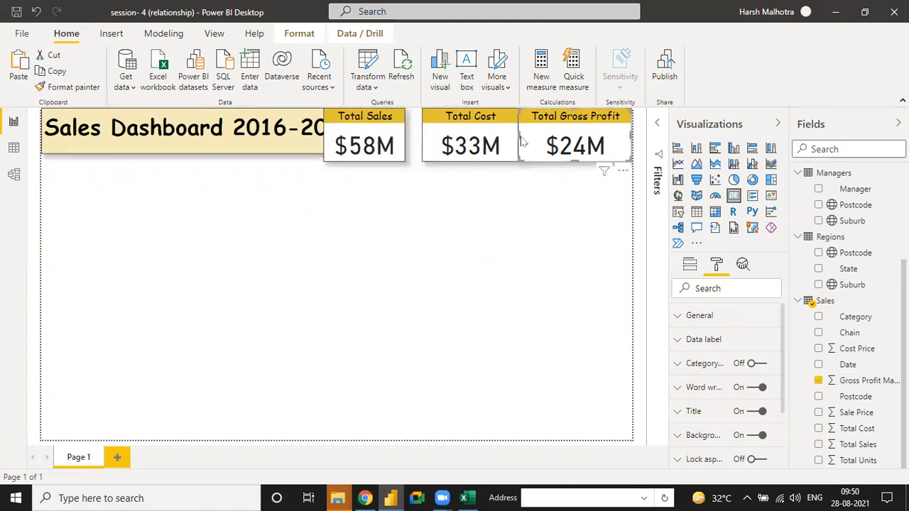
{"action": "left_click_drag", "start_coordinate": [519, 135], "coordinate": [543, 140]}
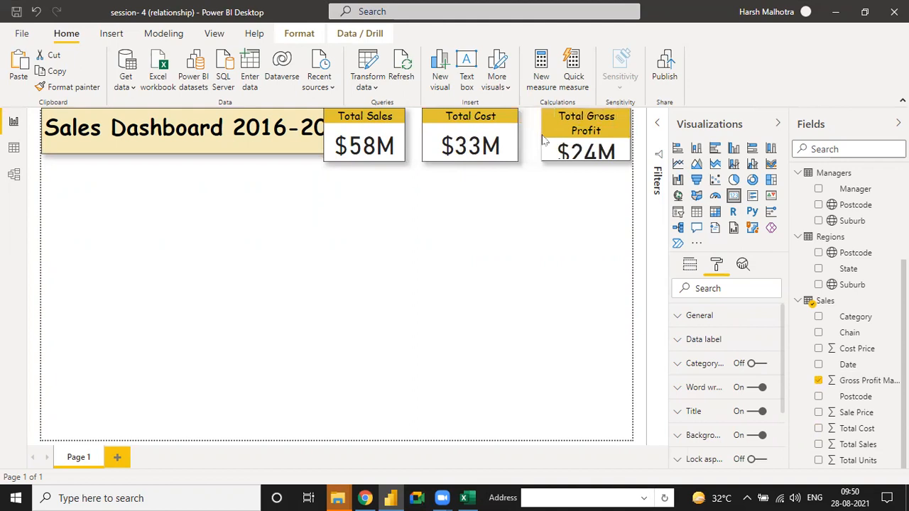
{"action": "left_click_drag", "start_coordinate": [590, 162], "coordinate": [590, 183]}
- Resize Total Cost to meet and match Total Gross Profit, then butt Total Sales against it
{"action": "left_click", "coordinate": [482, 149]}
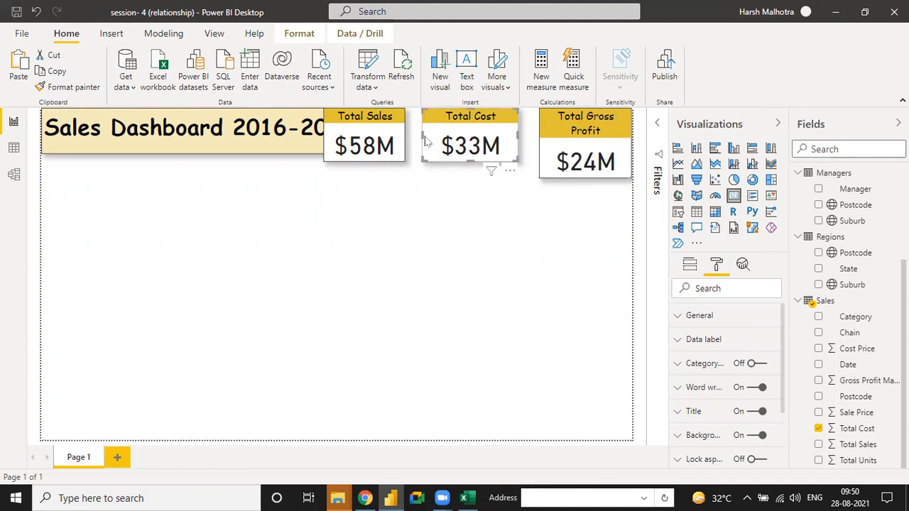
{"action": "left_click_drag", "start_coordinate": [423, 140], "coordinate": [428, 140]}
{"action": "left_click_drag", "start_coordinate": [518, 136], "coordinate": [537, 142]}
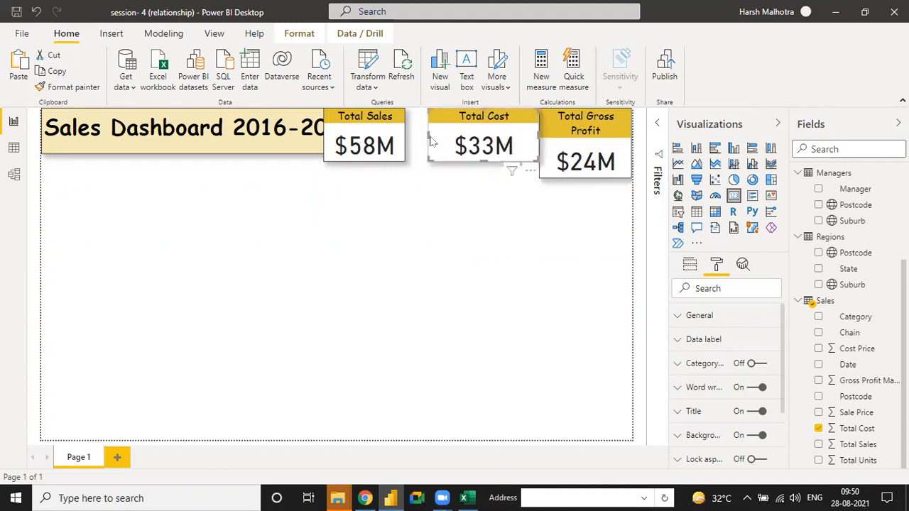
{"action": "left_click_drag", "start_coordinate": [431, 140], "coordinate": [450, 140]}
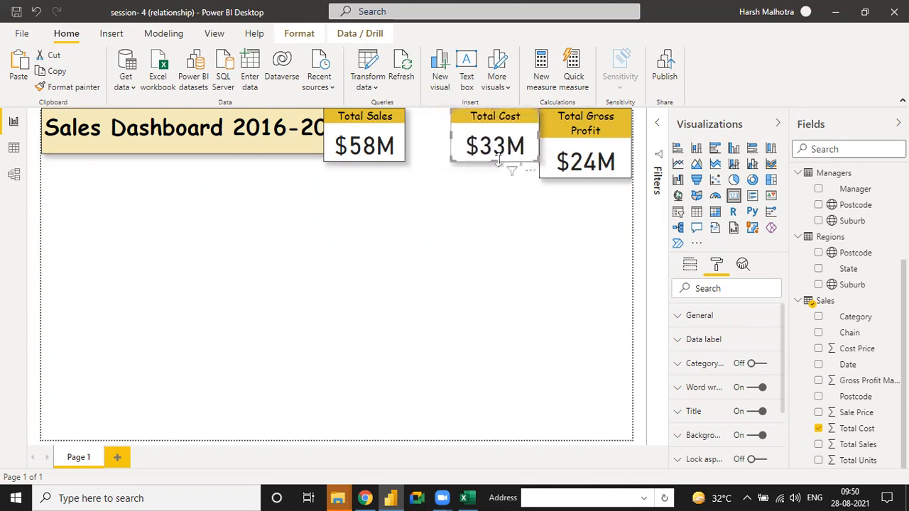
{"action": "left_click_drag", "start_coordinate": [499, 171], "coordinate": [504, 178]}
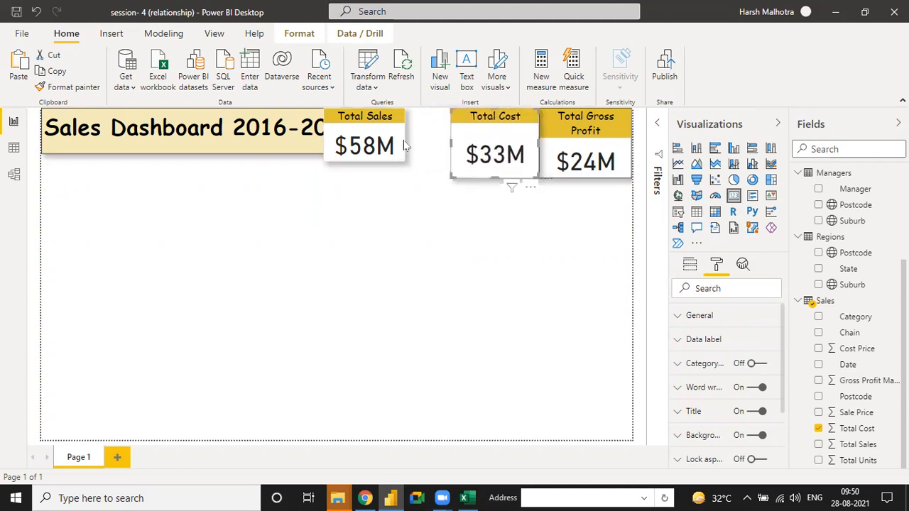
{"action": "left_click_drag", "start_coordinate": [414, 142], "coordinate": [415, 178]}
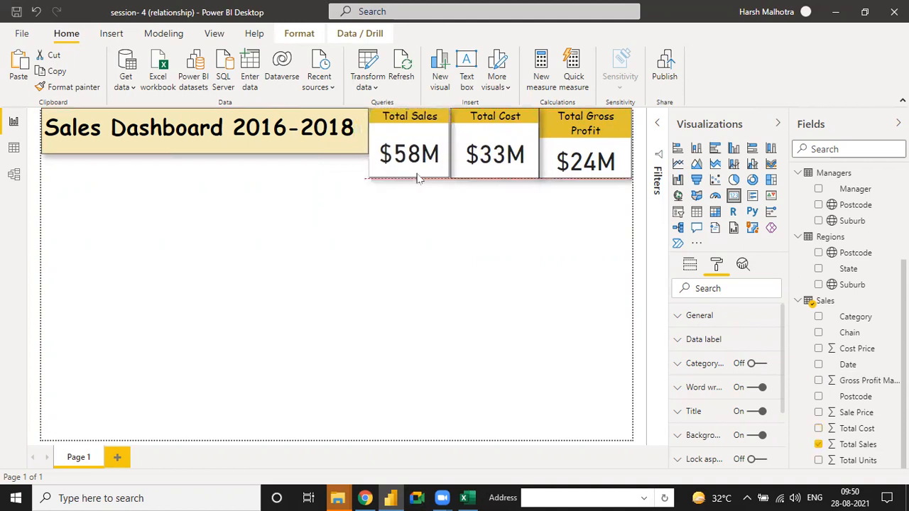
{"action": "left_click", "coordinate": [446, 226]}
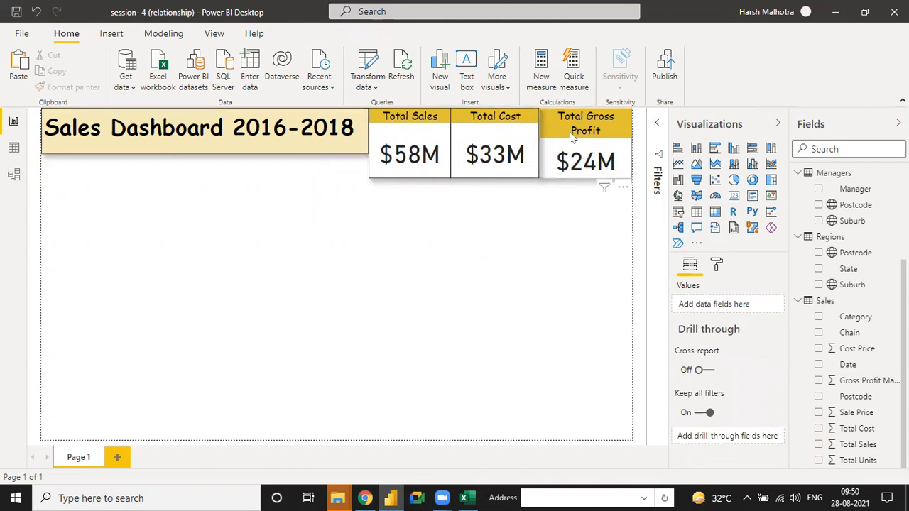
{"action": "left_click", "coordinate": [572, 137]}
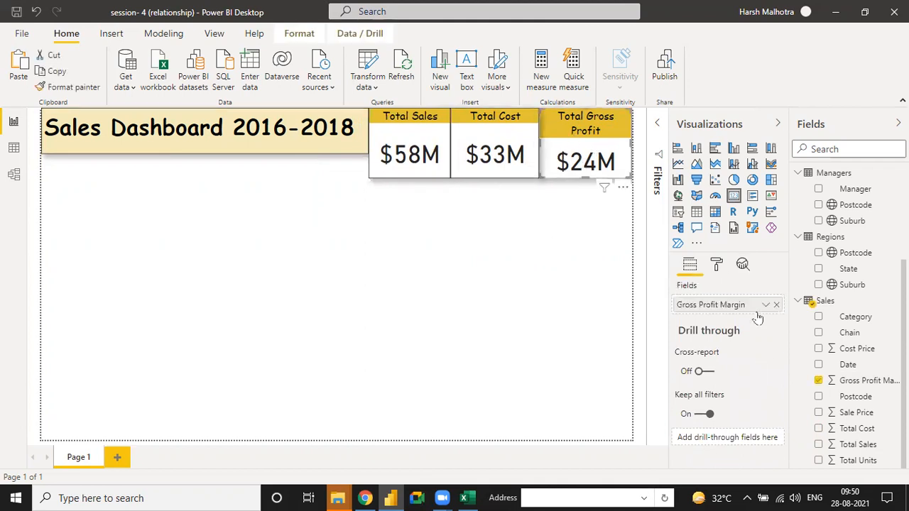
- Delete 'Total ' from the third card's title so it reads 'Gross Profit'
{"action": "left_click", "coordinate": [717, 265]}
{"action": "left_click", "coordinate": [678, 412]}
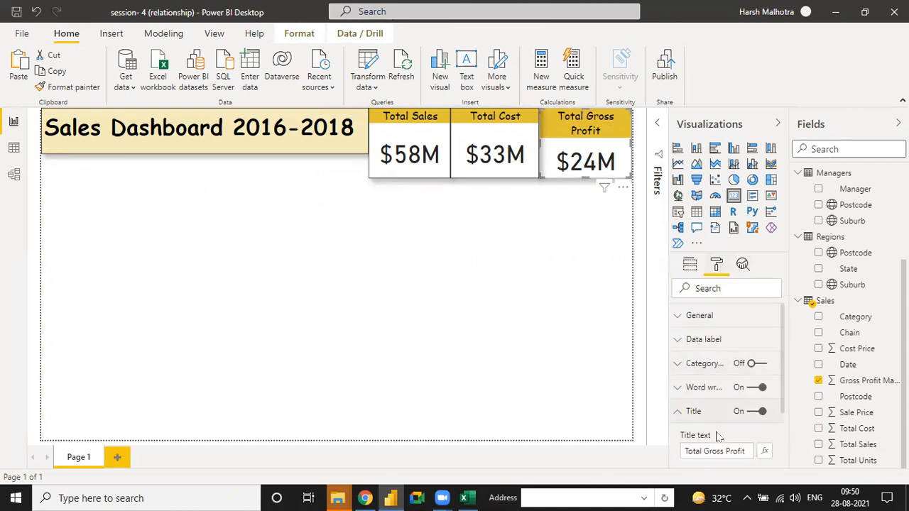
{"action": "left_click", "coordinate": [701, 451]}
{"action": "key", "text": "BackSpace"}
{"action": "key", "text": "BackSpace"}
{"action": "key", "text": "BackSpace"}
{"action": "key", "text": "BackSpace"}
{"action": "key", "text": "BackSpace"}
{"action": "key", "text": "BackSpace"}
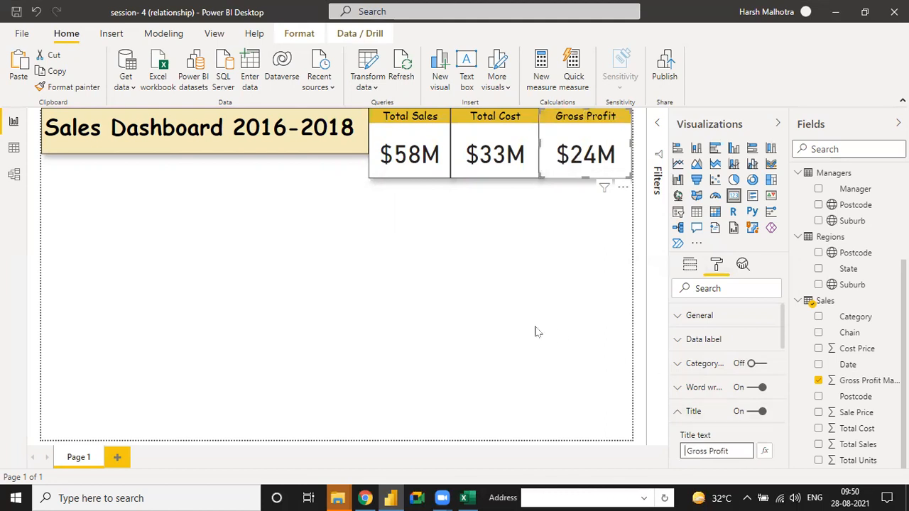
{"action": "left_click", "coordinate": [537, 331]}
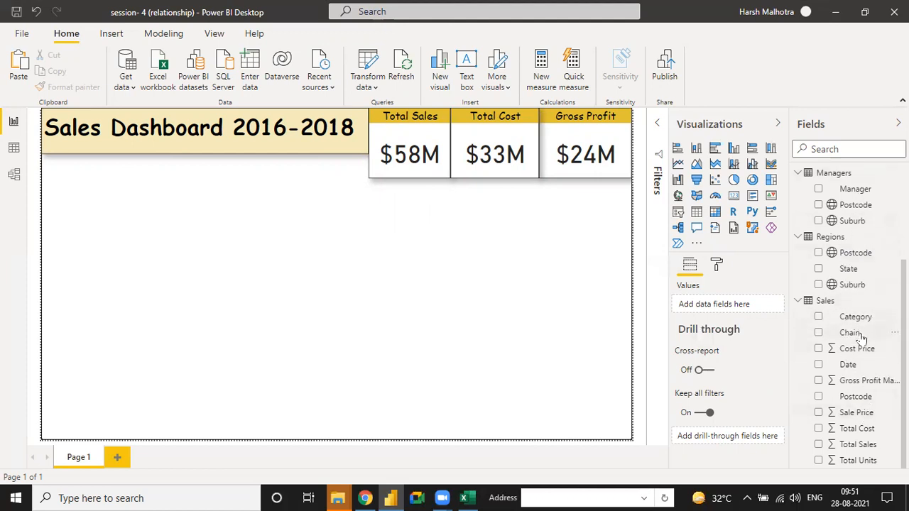
- Insert an enlarged clustered column chart of Total Sales by Chain, removing the State breakdown
{"action": "left_click", "coordinate": [733, 147]}
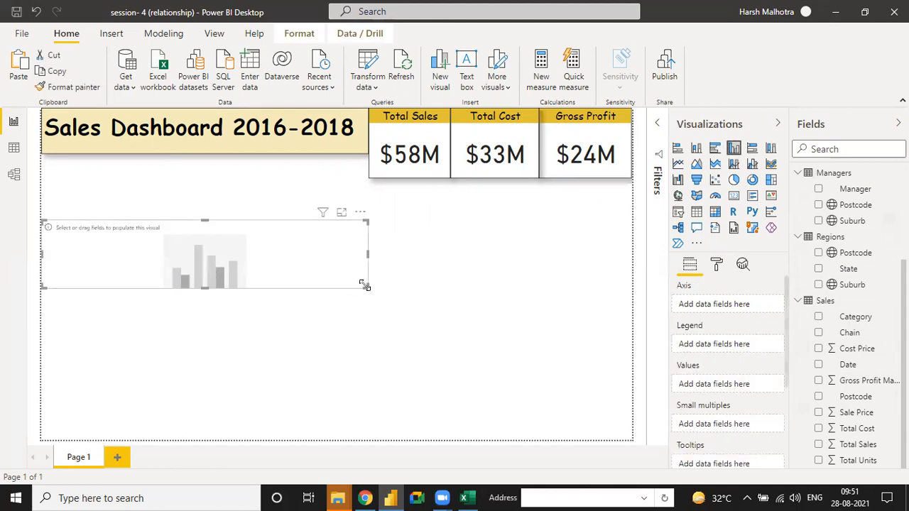
{"action": "left_click_drag", "start_coordinate": [367, 293], "coordinate": [395, 350]}
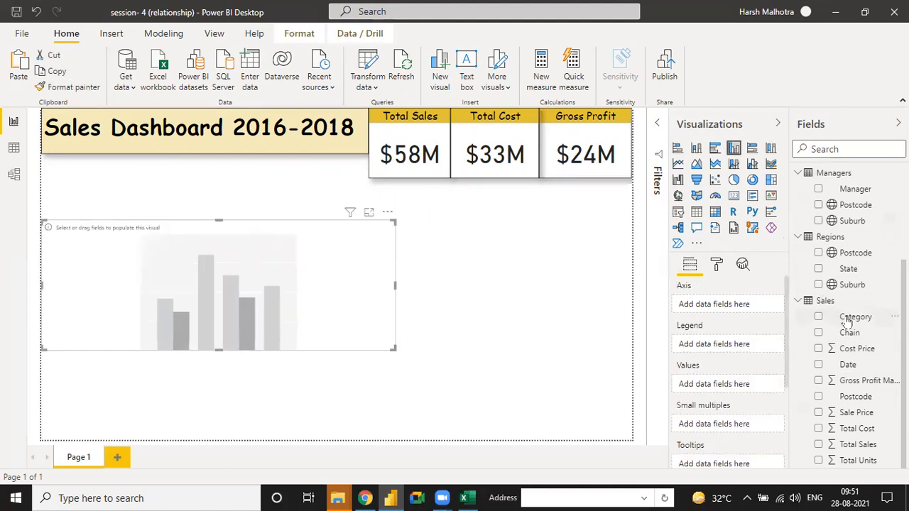
{"action": "left_click", "coordinate": [818, 444]}
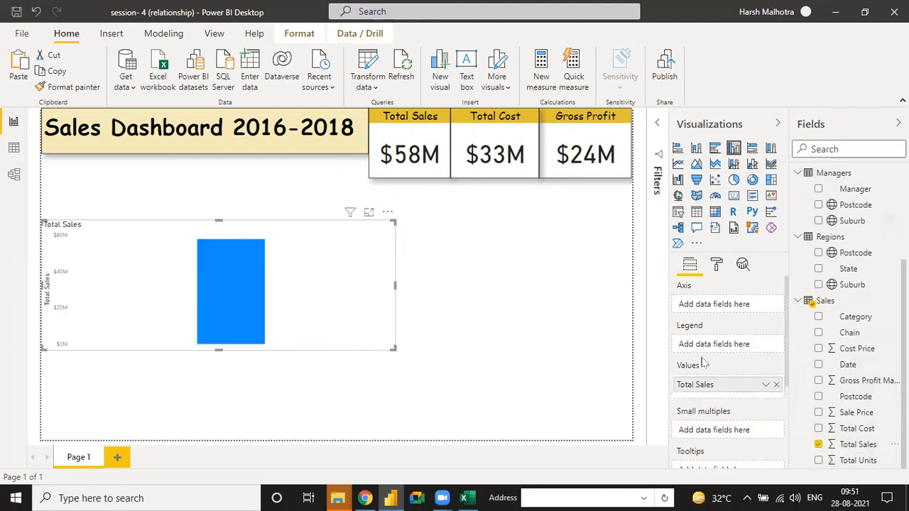
{"action": "left_click", "coordinate": [817, 333]}
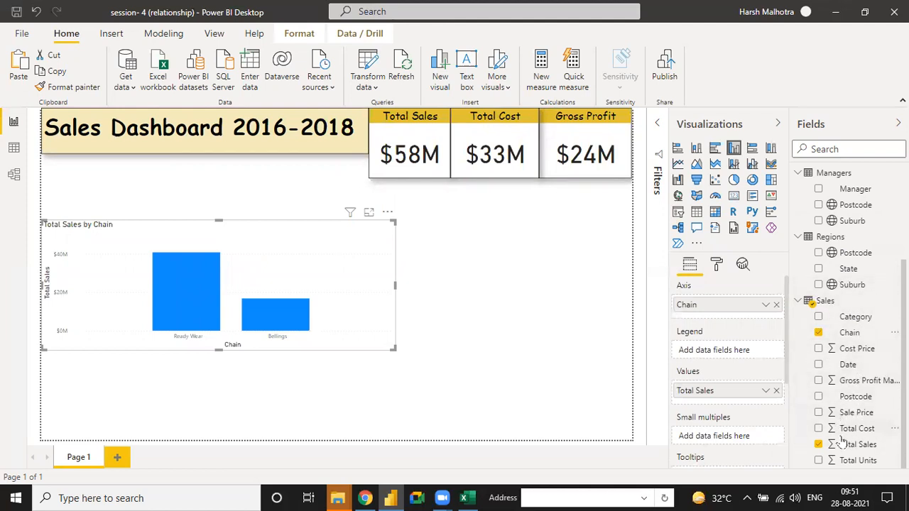
{"action": "left_click", "coordinate": [818, 268]}
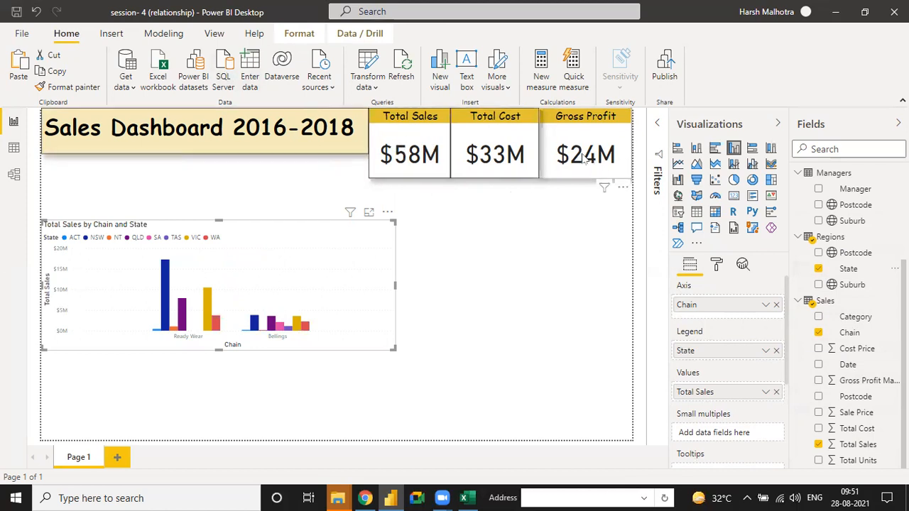
{"action": "left_click", "coordinate": [421, 150]}
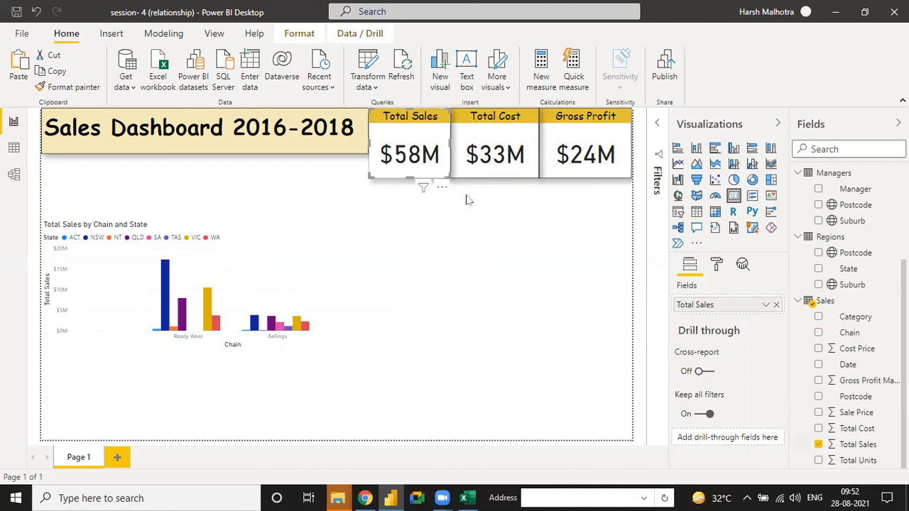
{"action": "left_click", "coordinate": [281, 281]}
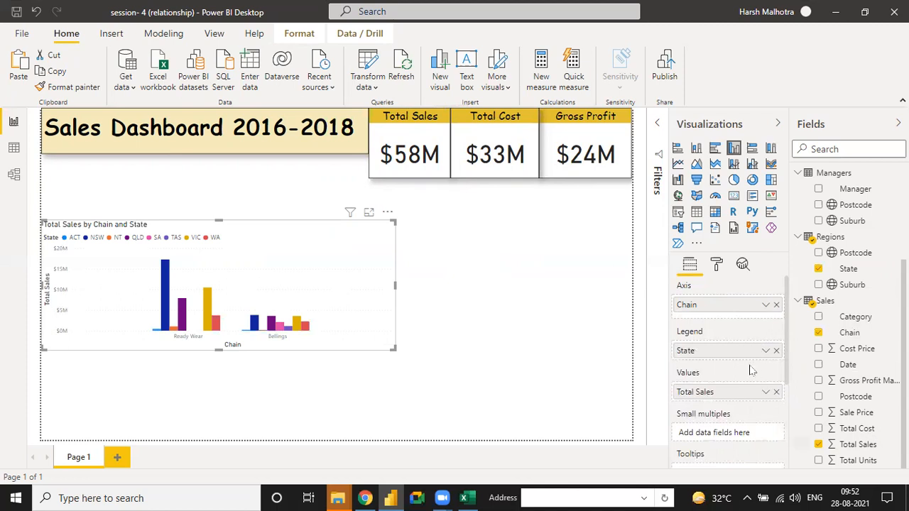
{"action": "left_click", "coordinate": [776, 351]}
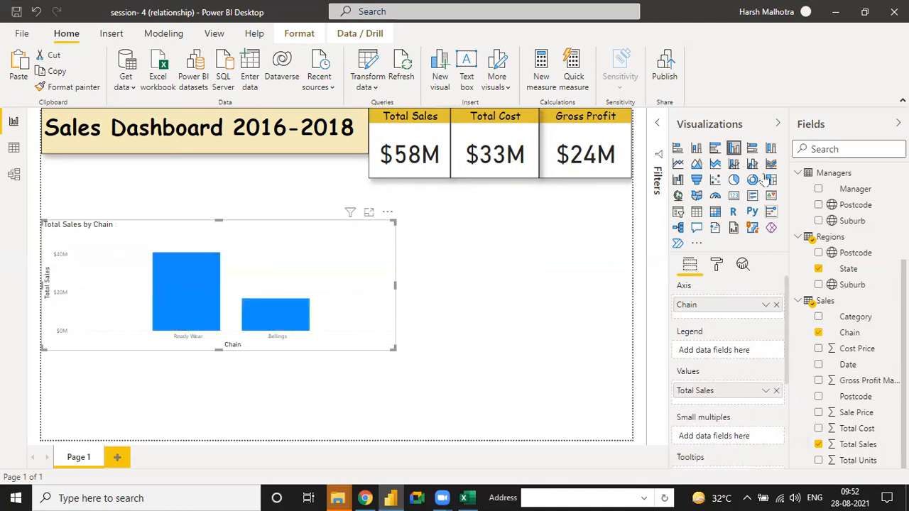
- Switch the chart to 100% stacked columns, narrow it, place it under the title, and open Model view
{"action": "left_click", "coordinate": [772, 149]}
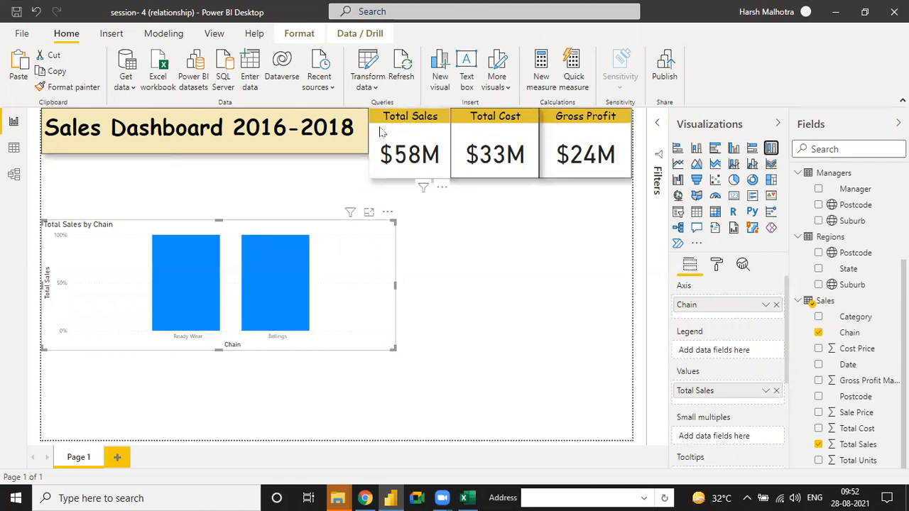
{"action": "left_click_drag", "start_coordinate": [395, 349], "coordinate": [359, 346]}
{"action": "left_click_drag", "start_coordinate": [130, 217], "coordinate": [128, 165]}
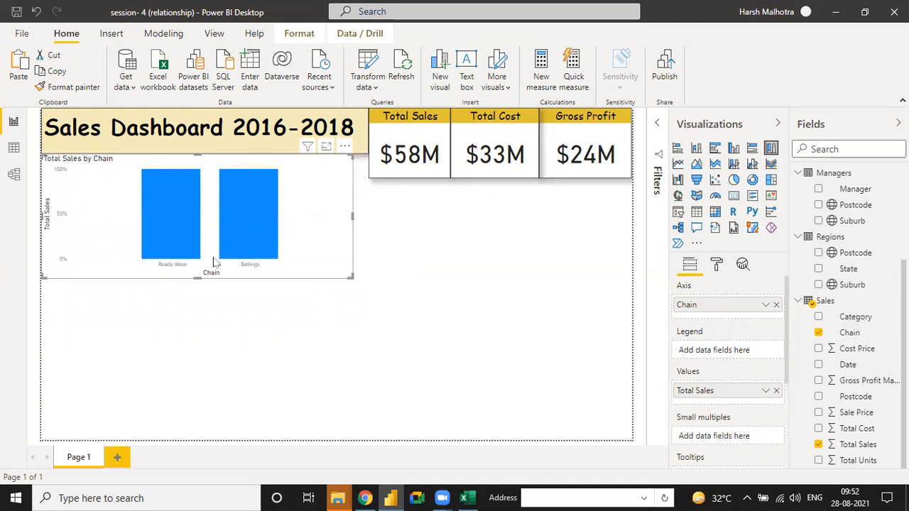
{"action": "left_click", "coordinate": [13, 176]}
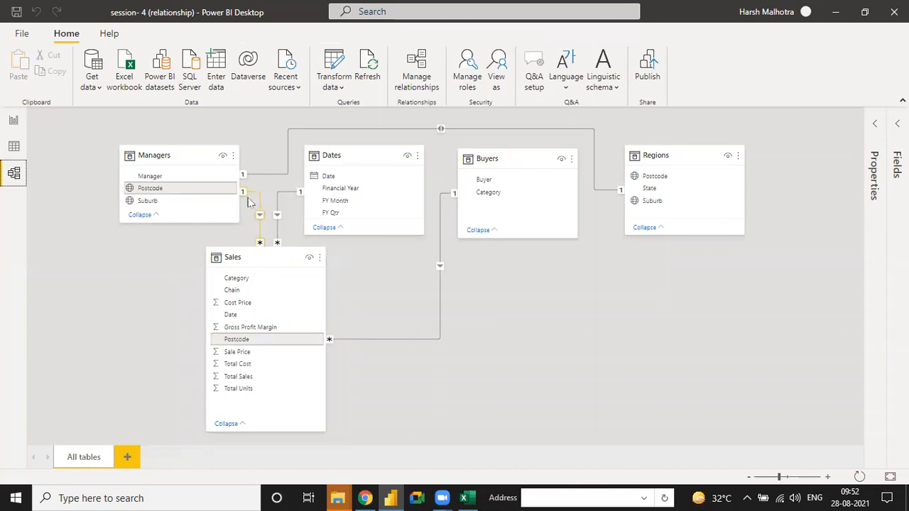
{"action": "left_click", "coordinate": [15, 145]}
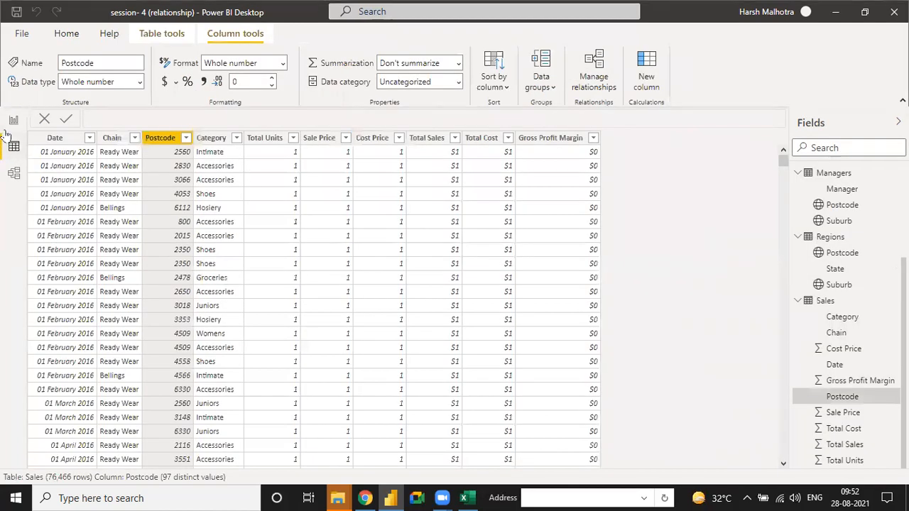
{"action": "left_click", "coordinate": [14, 121]}
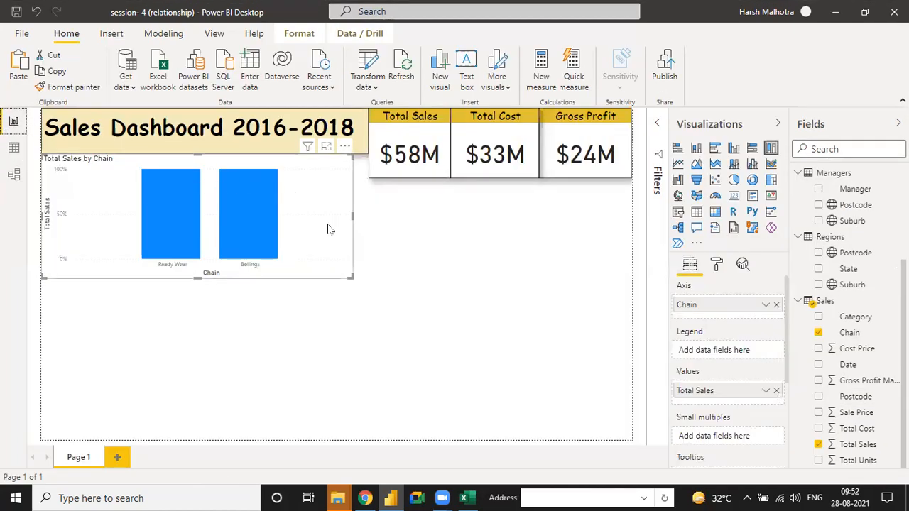
{"action": "left_click", "coordinate": [14, 174]}
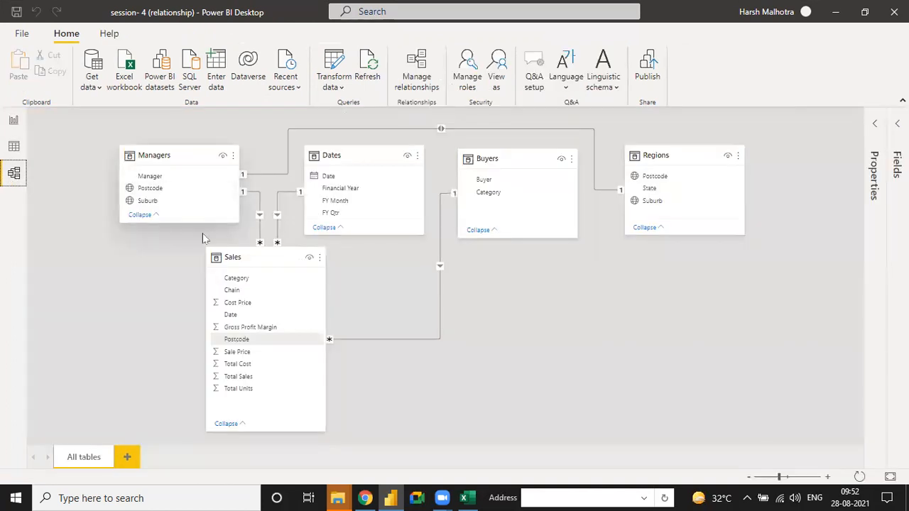
{"action": "left_click", "coordinate": [245, 340]}
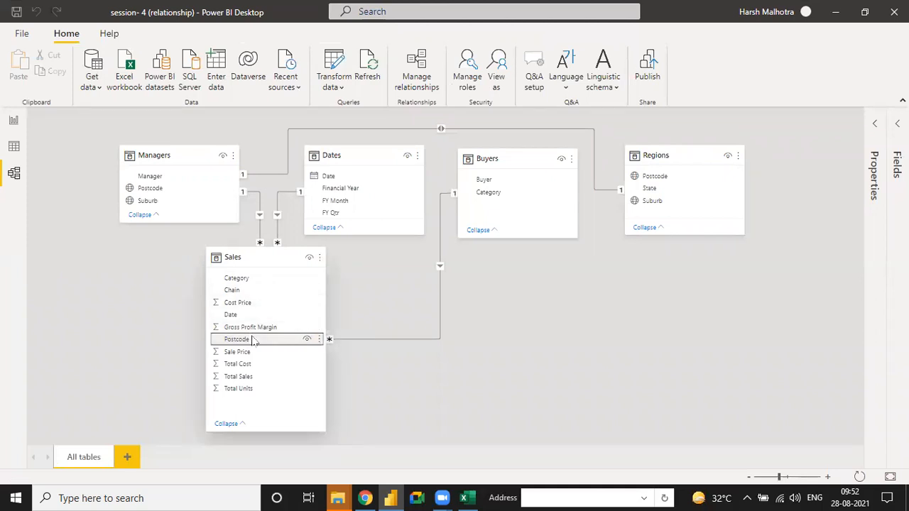
{"action": "double_click", "coordinate": [261, 203]}
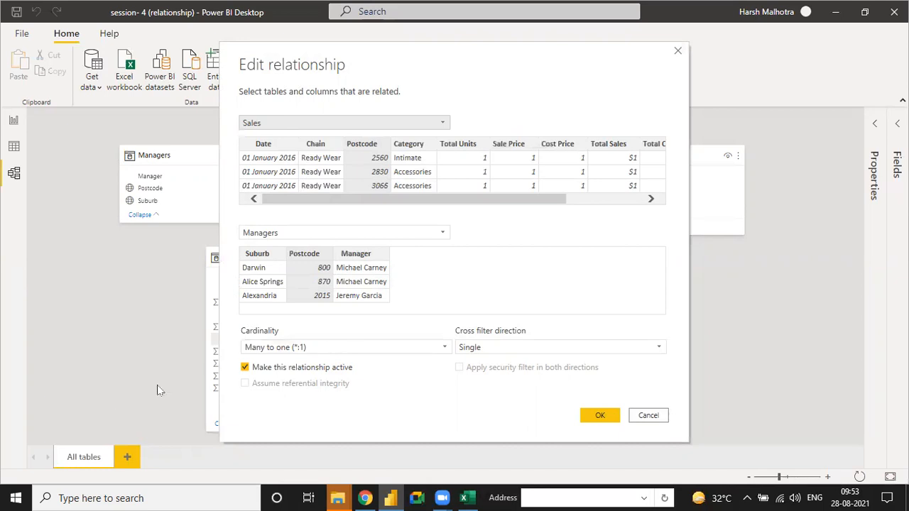
{"action": "mouse_move", "coordinate": [442, 492]}
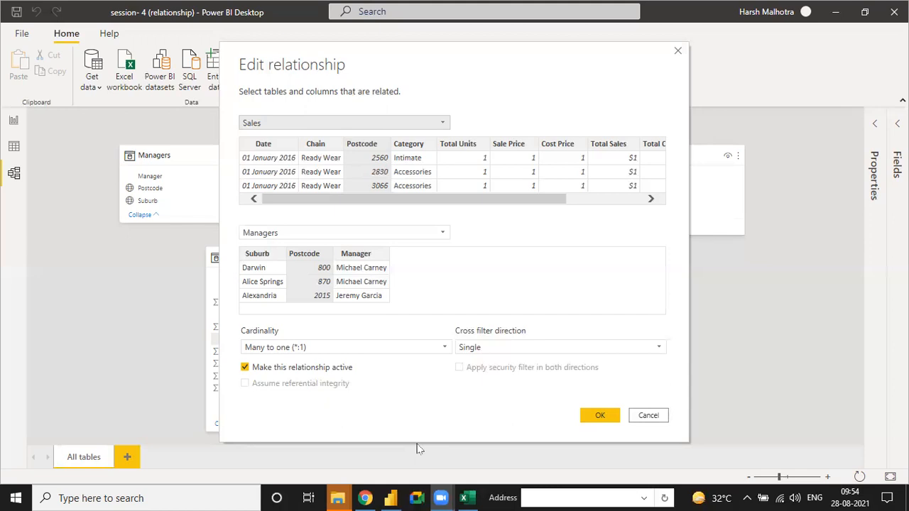
{"action": "left_click", "coordinate": [394, 497]}
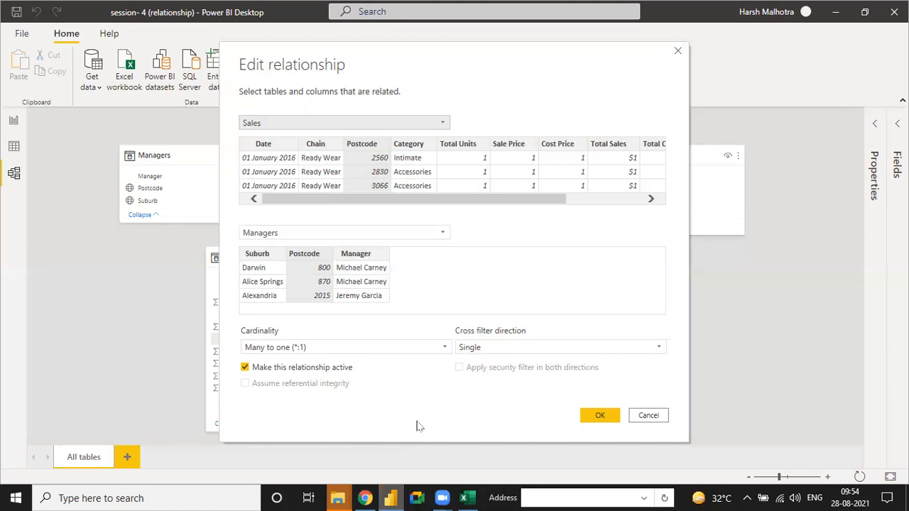
{"action": "left_click", "coordinate": [678, 51]}
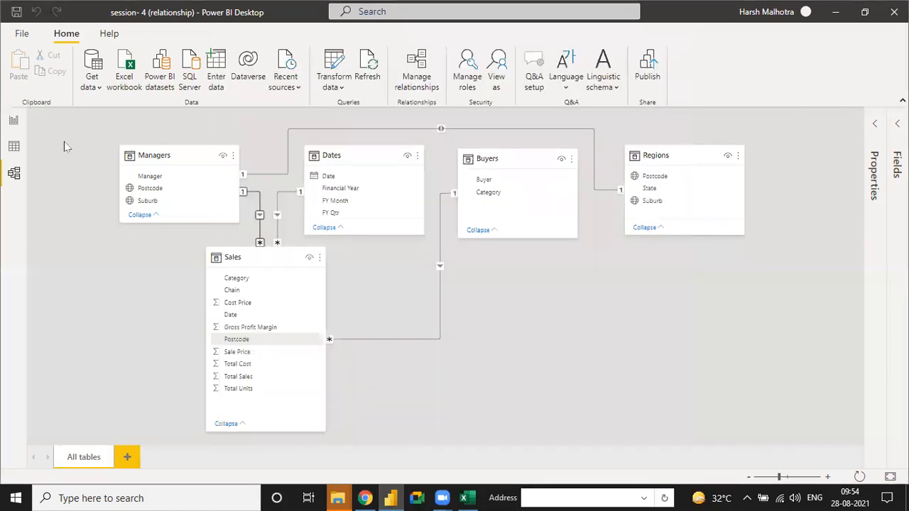
- Set the Postcode column's data category to Postal code in Data view, then return to Model view
{"action": "left_click", "coordinate": [14, 146]}
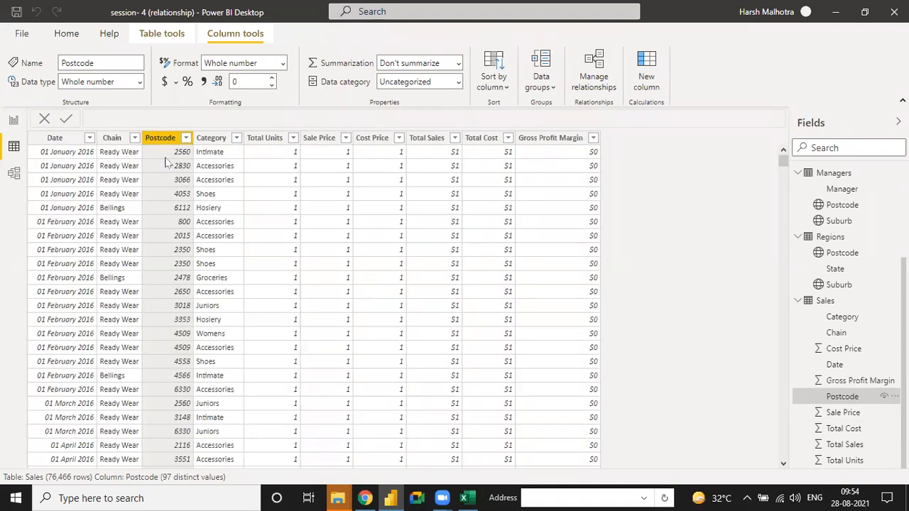
{"action": "left_click", "coordinate": [458, 83]}
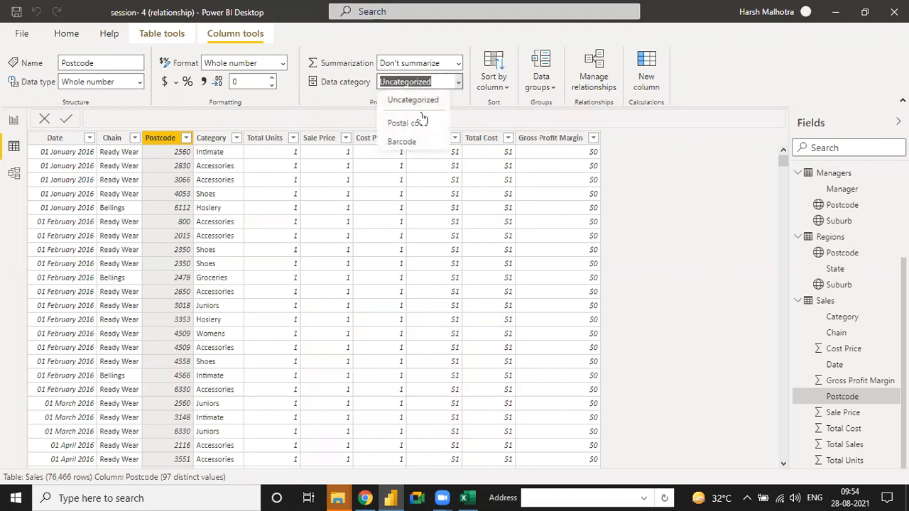
{"action": "key", "text": "Escape"}
{"action": "key", "text": "Down"}
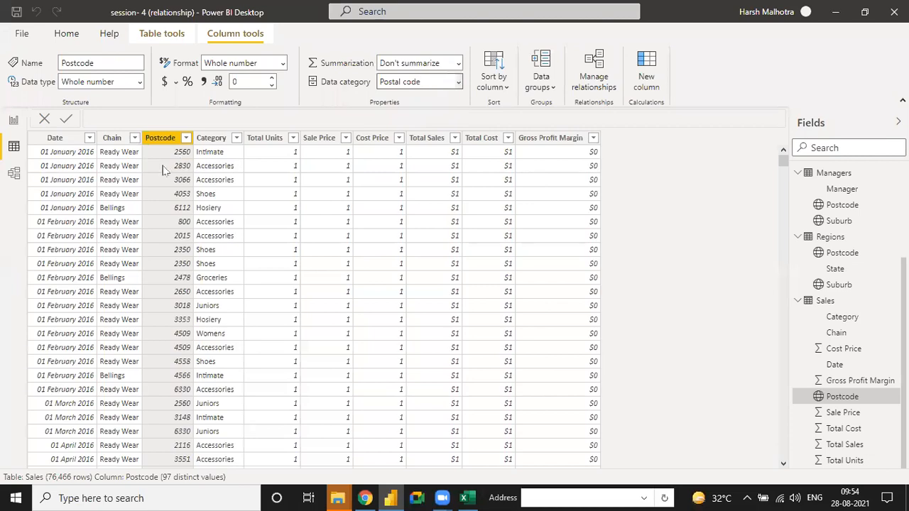
{"action": "left_click", "coordinate": [14, 173]}
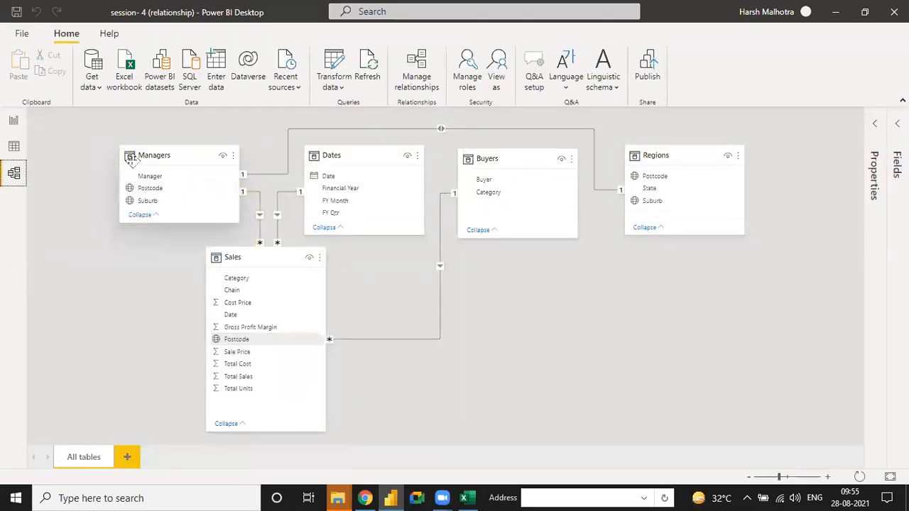
- Rebuild the chart as clustered columns of Total Sales by Chain, with Regions State as the legend instead of Postcode
{"action": "left_click", "coordinate": [13, 120]}
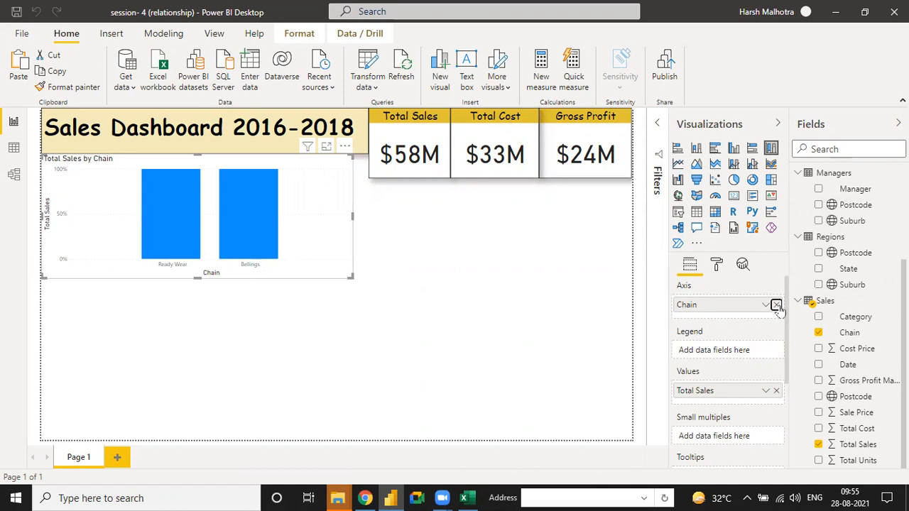
{"action": "left_click", "coordinate": [776, 306]}
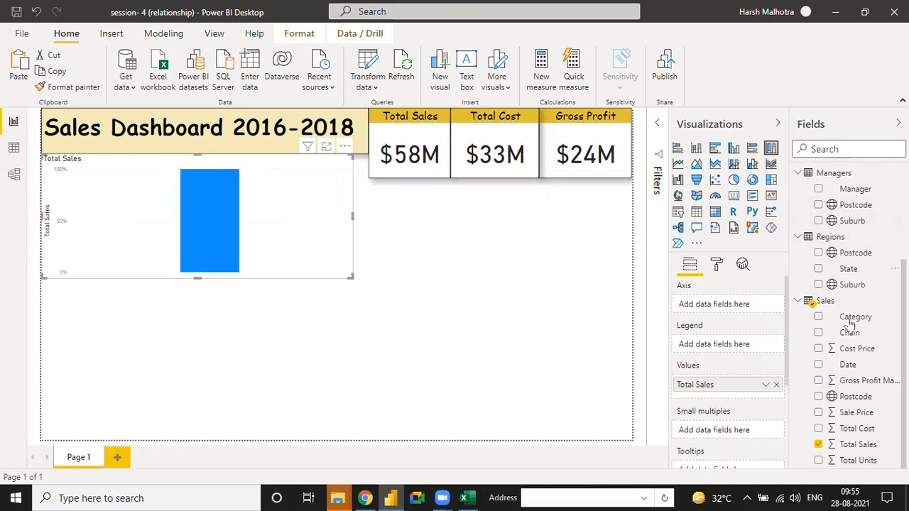
{"action": "left_click", "coordinate": [818, 333]}
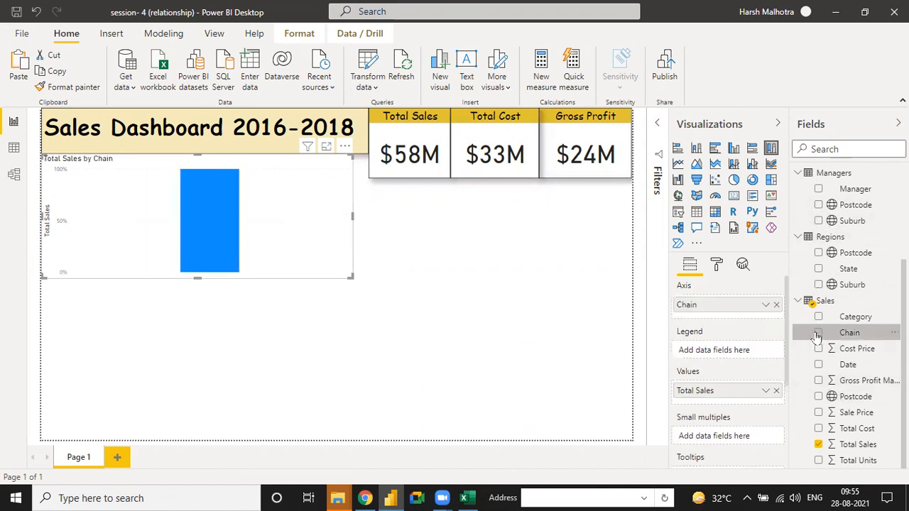
{"action": "left_click", "coordinate": [818, 253]}
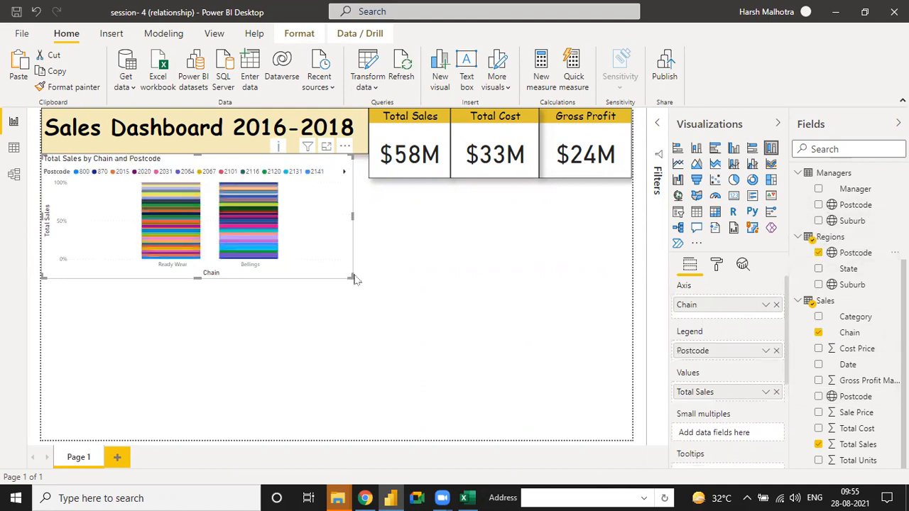
{"action": "left_click", "coordinate": [751, 148]}
{"action": "left_click", "coordinate": [733, 148]}
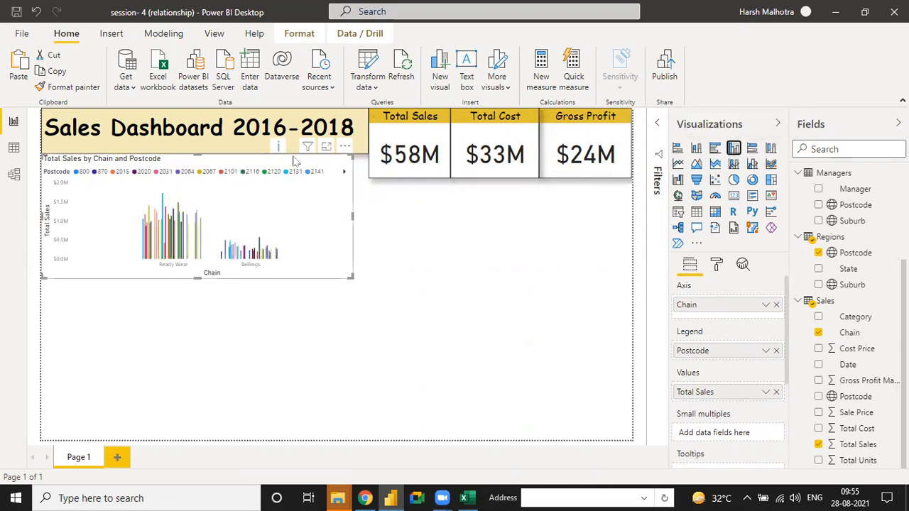
{"action": "left_click", "coordinate": [776, 350]}
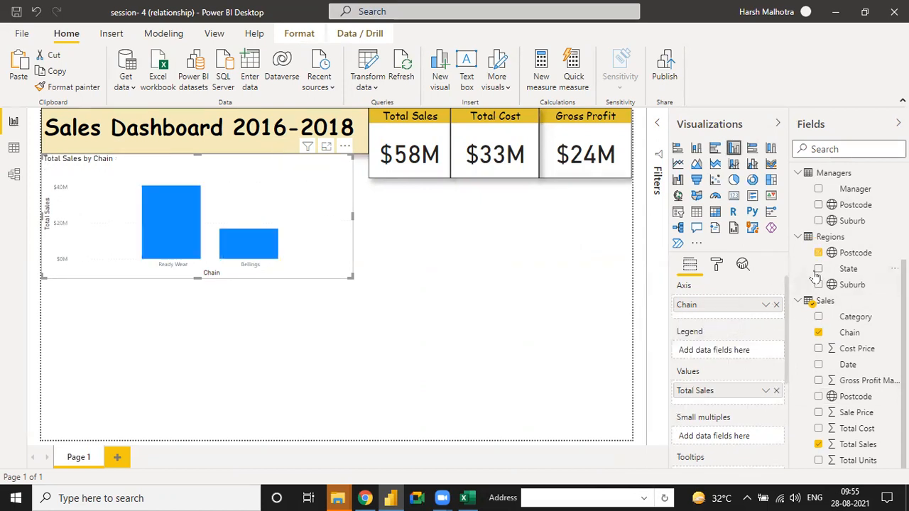
{"action": "left_click", "coordinate": [818, 268]}
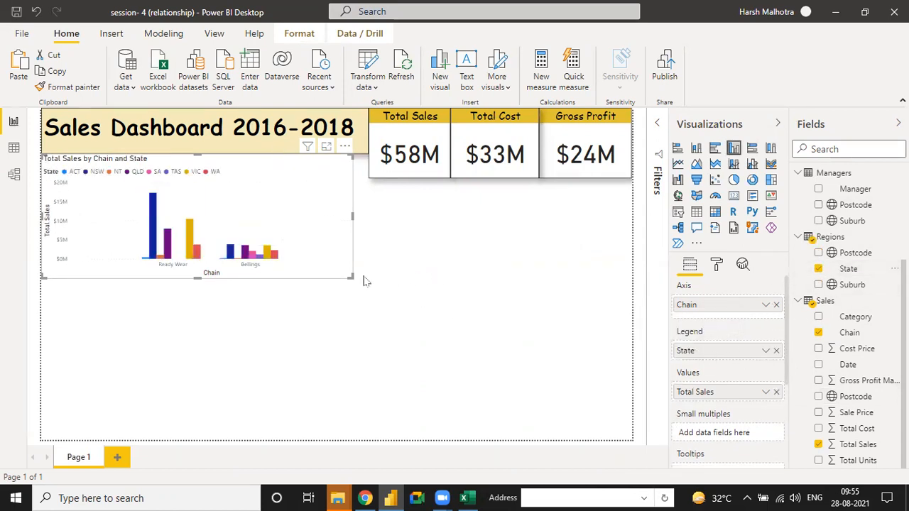
- Resize the chart and try line-and-column and 100% stacked types before keeping clustered columns
{"action": "left_click_drag", "start_coordinate": [350, 277], "coordinate": [363, 317]}
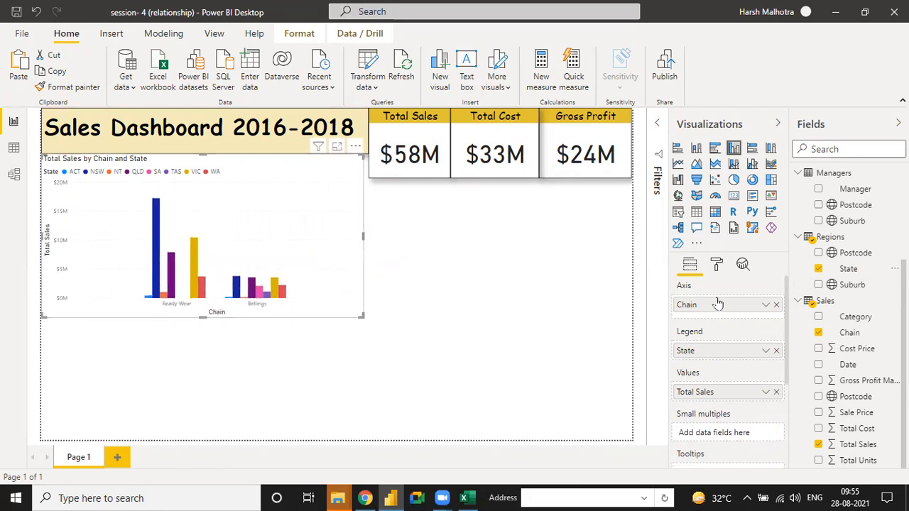
{"action": "mouse_move", "coordinate": [715, 355]}
{"action": "left_mouse_down"}
{"action": "mouse_move", "coordinate": [714, 303]}
{"action": "mouse_move", "coordinate": [735, 352]}
{"action": "mouse_move", "coordinate": [731, 365]}
{"action": "mouse_move", "coordinate": [717, 355]}
{"action": "left_mouse_up"}
{"action": "scroll", "coordinate": [746, 392], "scroll_direction": "down", "scroll_amount": 5}
{"action": "scroll", "coordinate": [745, 392], "scroll_direction": "up", "scroll_amount": 5}
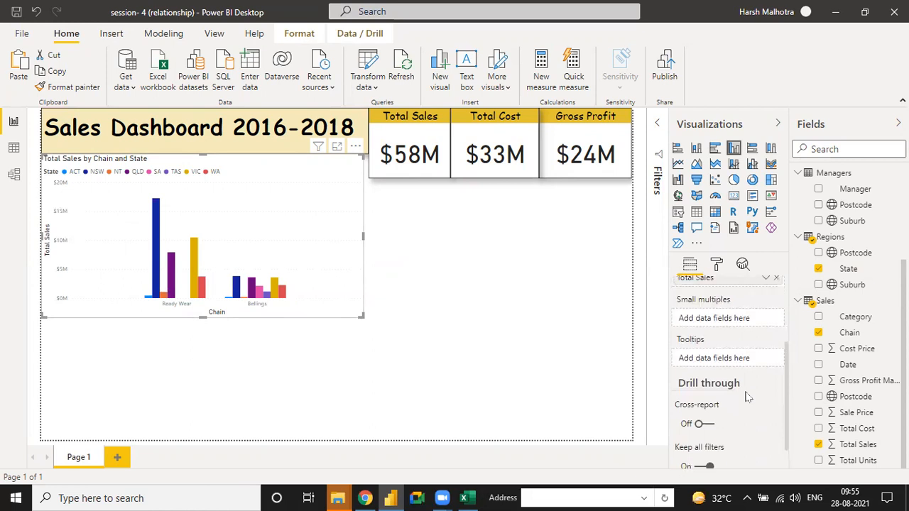
{"action": "left_click", "coordinate": [734, 164]}
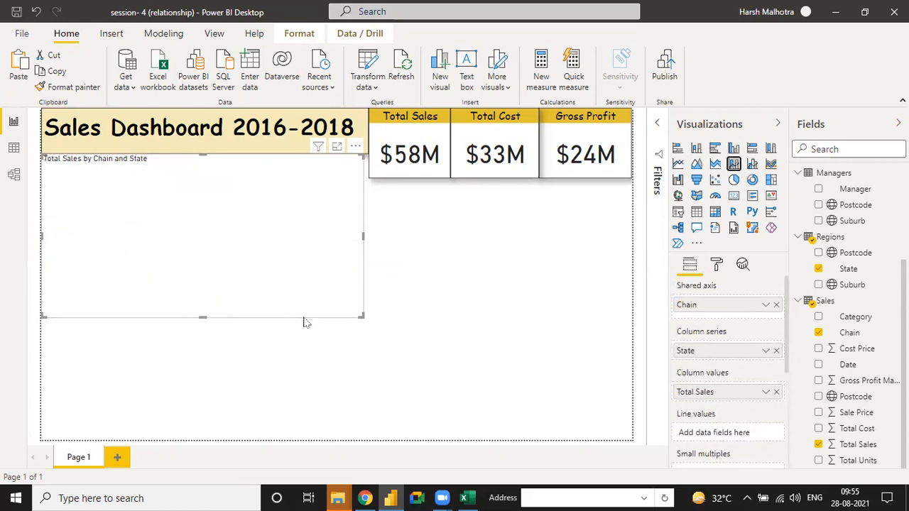
{"action": "left_click", "coordinate": [752, 164]}
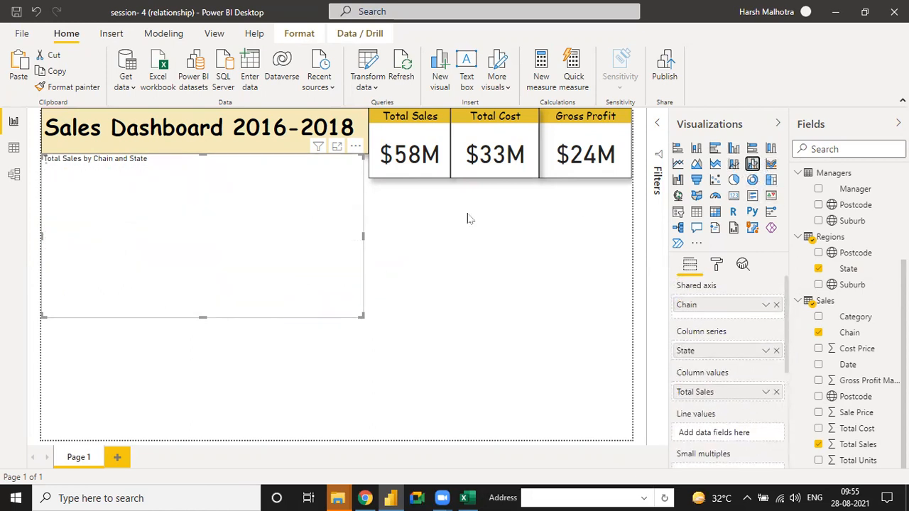
{"action": "left_click", "coordinate": [771, 148]}
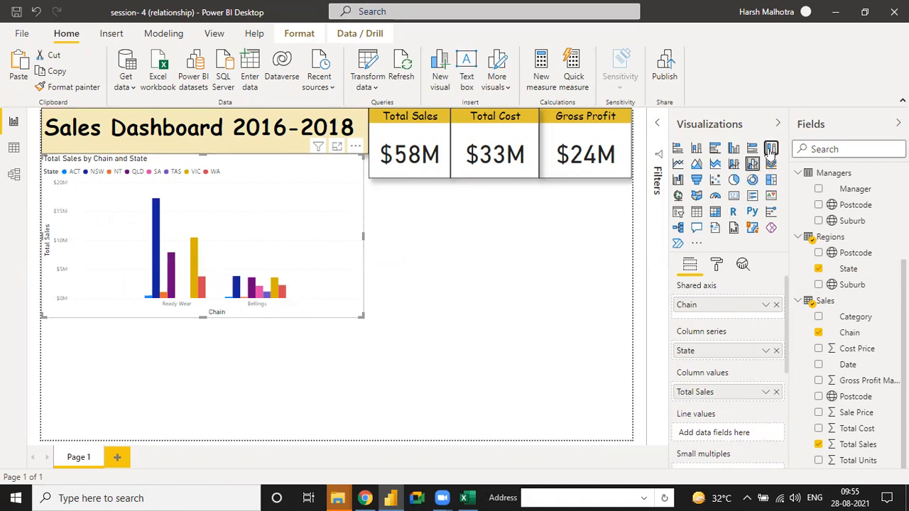
{"action": "left_click", "coordinate": [734, 148]}
{"action": "mouse_move", "coordinate": [361, 317]}
{"action": "left_mouse_down"}
{"action": "mouse_move", "coordinate": [326, 331]}
{"action": "mouse_move", "coordinate": [355, 328]}
{"action": "left_mouse_up"}
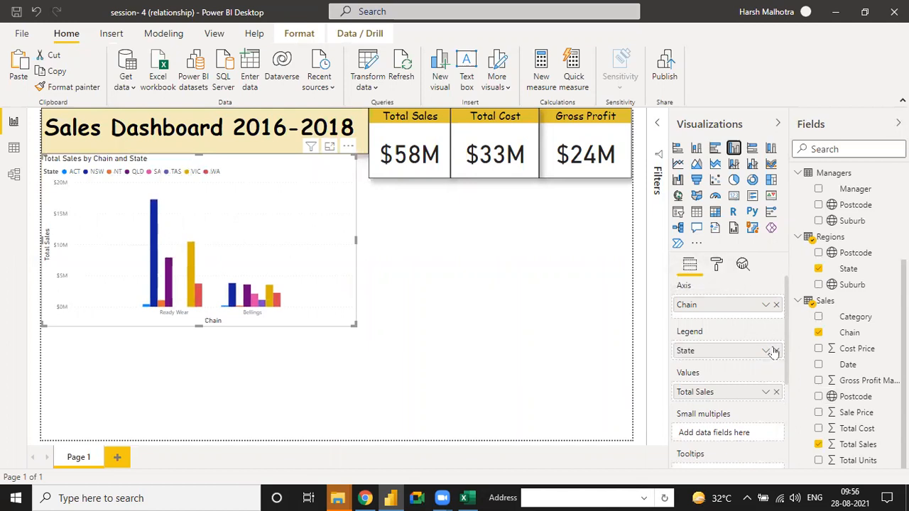
- Plot Total Sales by State alone, fit the chart shorter under the title, and expand Data colors
{"action": "left_click", "coordinate": [776, 305]}
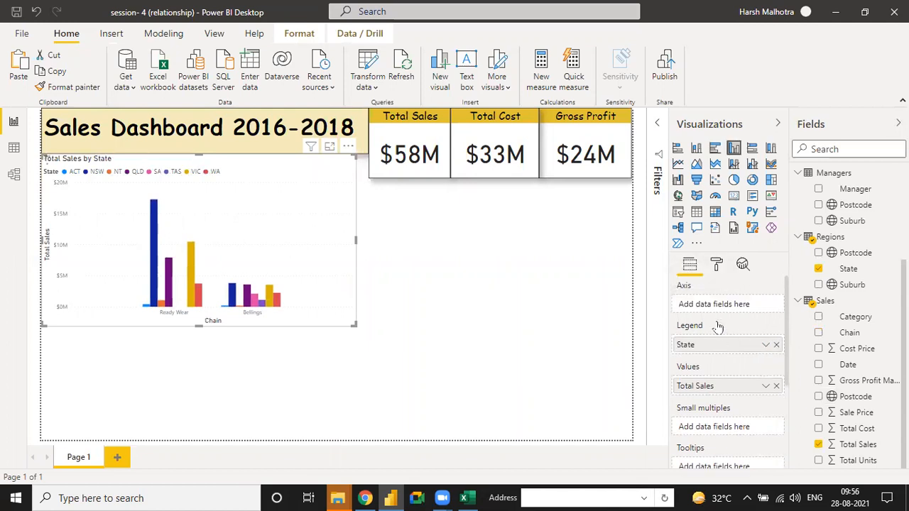
{"action": "left_click_drag", "start_coordinate": [685, 345], "coordinate": [723, 306]}
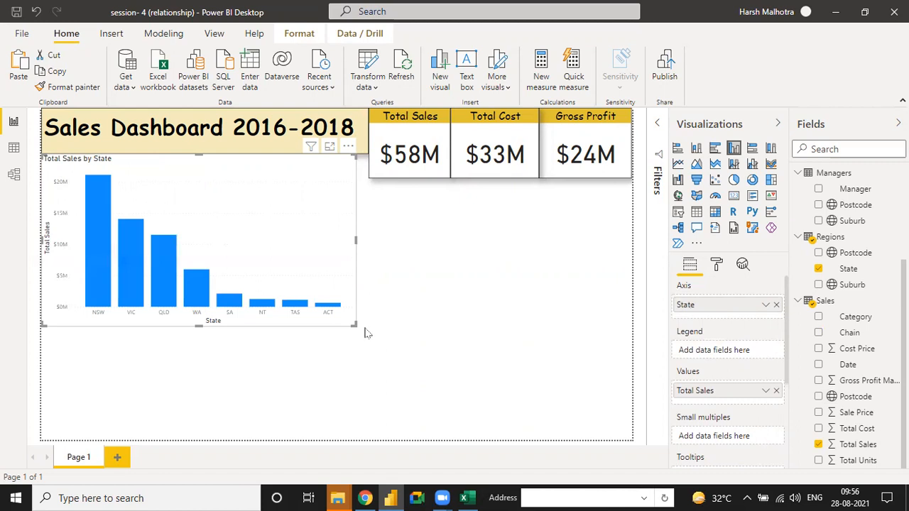
{"action": "left_click_drag", "start_coordinate": [356, 323], "coordinate": [368, 315]}
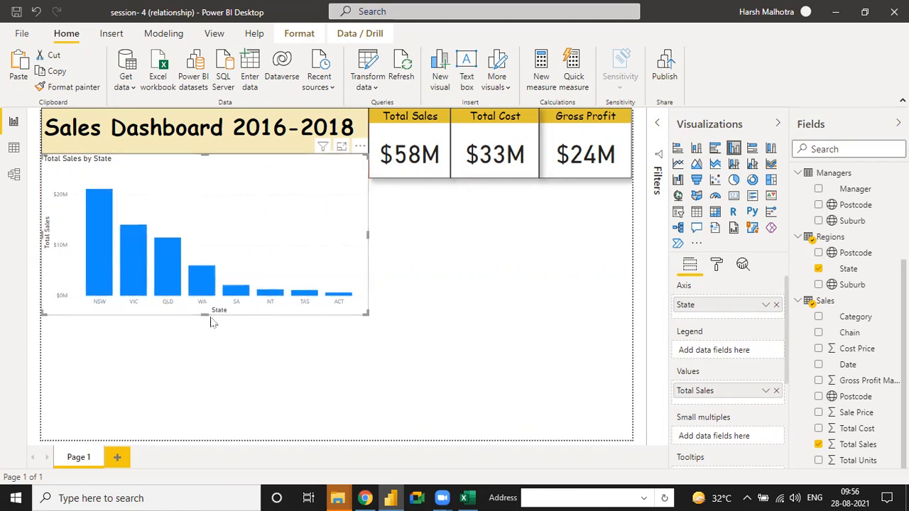
{"action": "left_click_drag", "start_coordinate": [206, 313], "coordinate": [208, 298]}
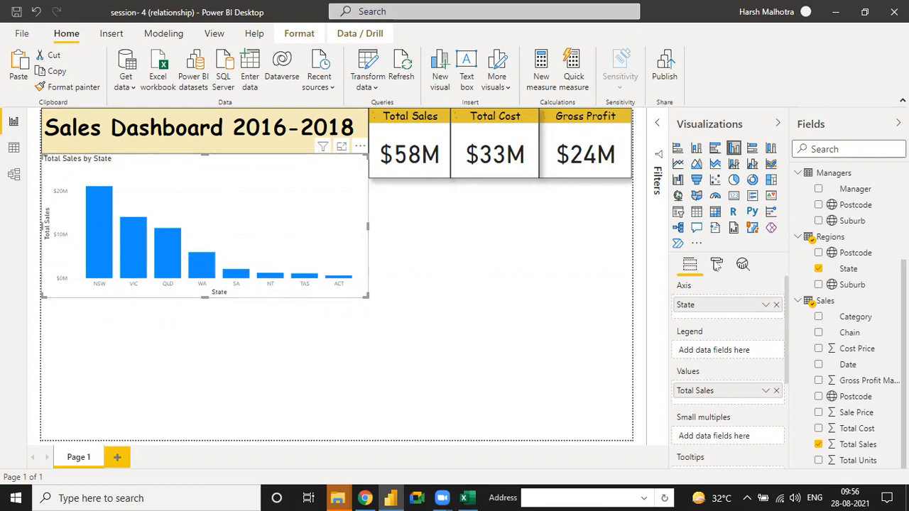
{"action": "left_click", "coordinate": [716, 264]}
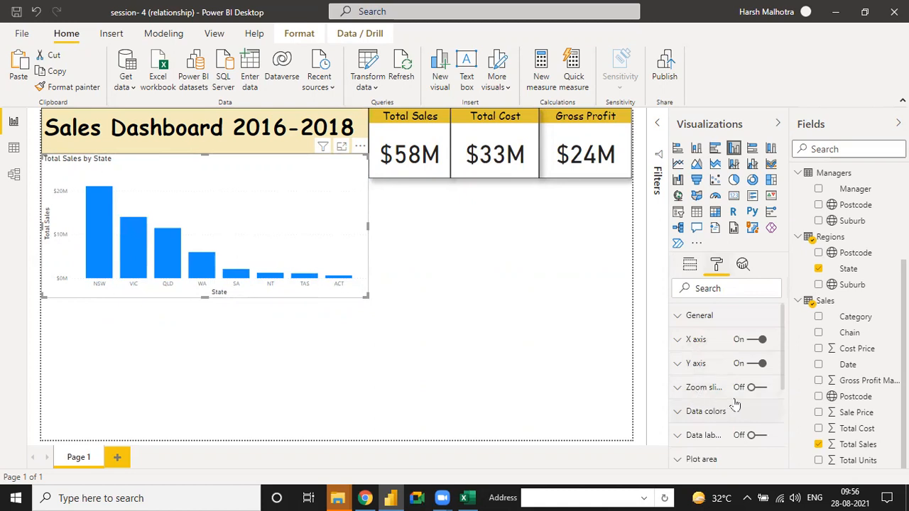
{"action": "left_click", "coordinate": [679, 413]}
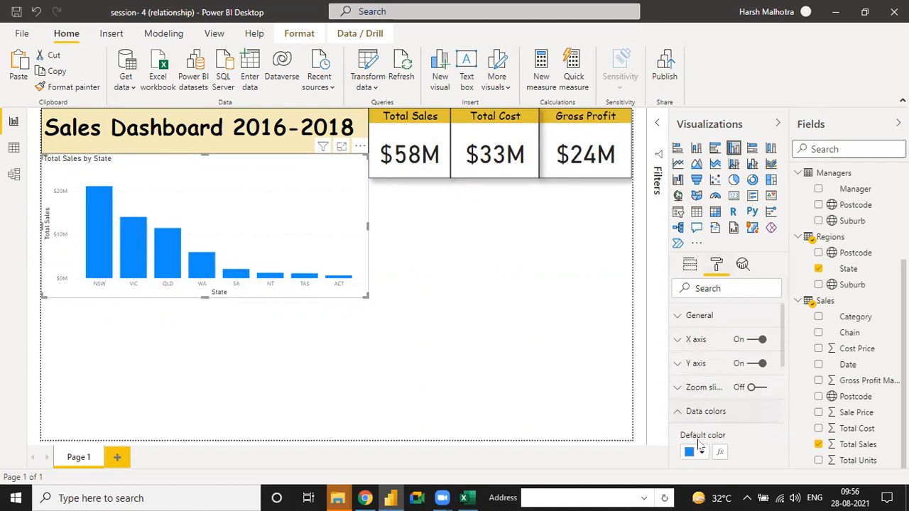
- Colour the chart's bars dark gold
{"action": "left_click", "coordinate": [700, 452]}
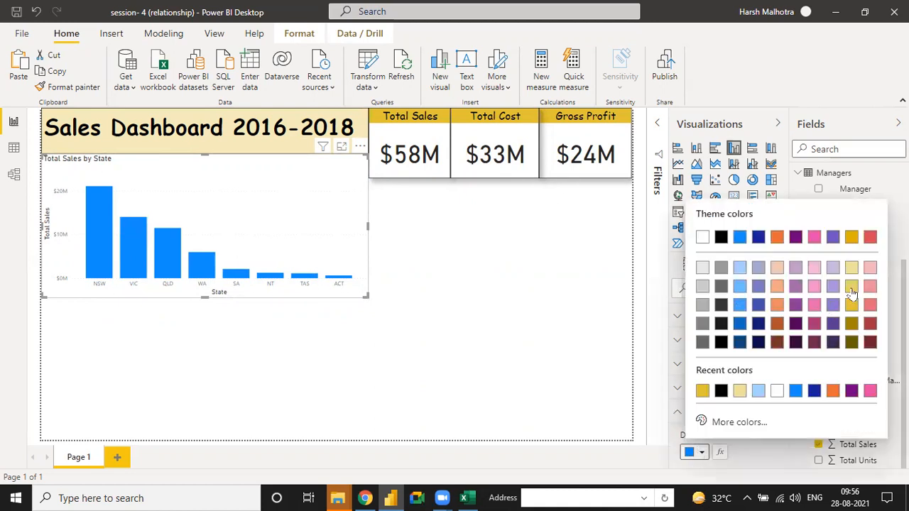
{"action": "left_click", "coordinate": [851, 285]}
{"action": "left_click", "coordinate": [700, 452]}
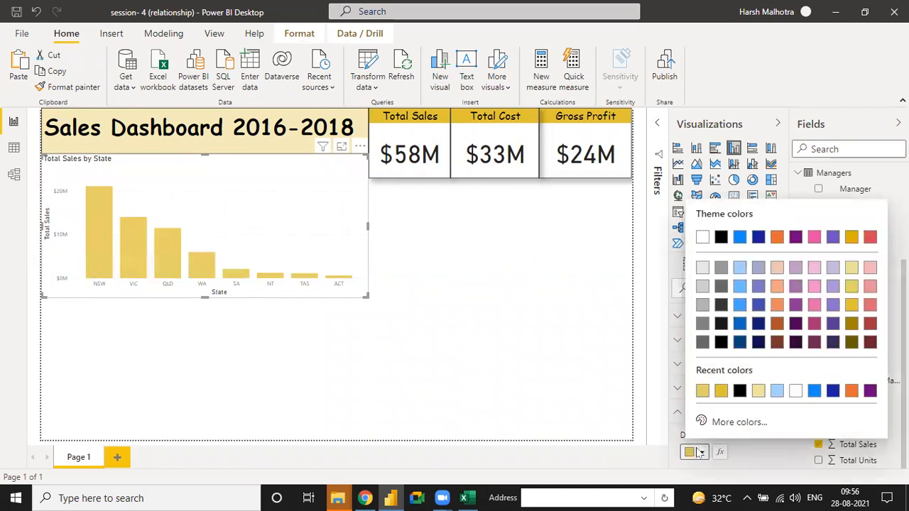
{"action": "left_click", "coordinate": [852, 323]}
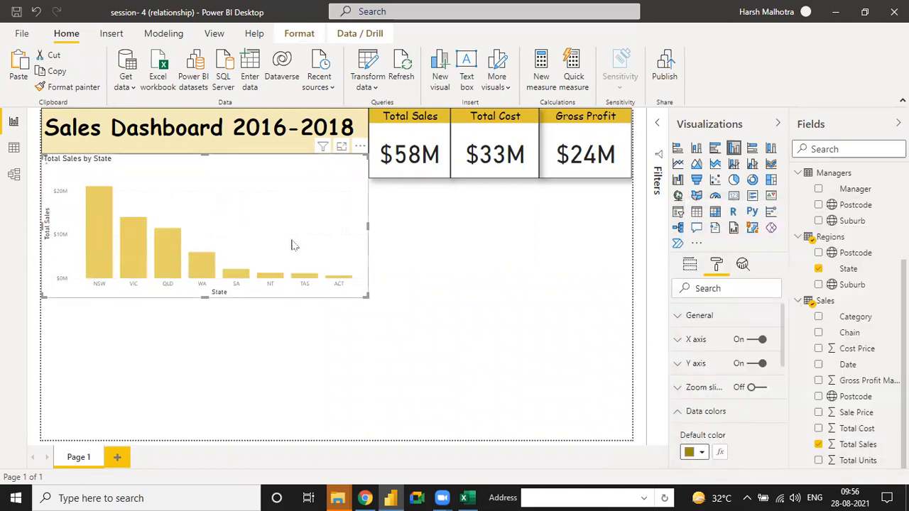
- Give the chart a border and show value labels like $21.1M above each bar
{"action": "scroll", "coordinate": [746, 419], "scroll_direction": "down", "scroll_amount": 5}
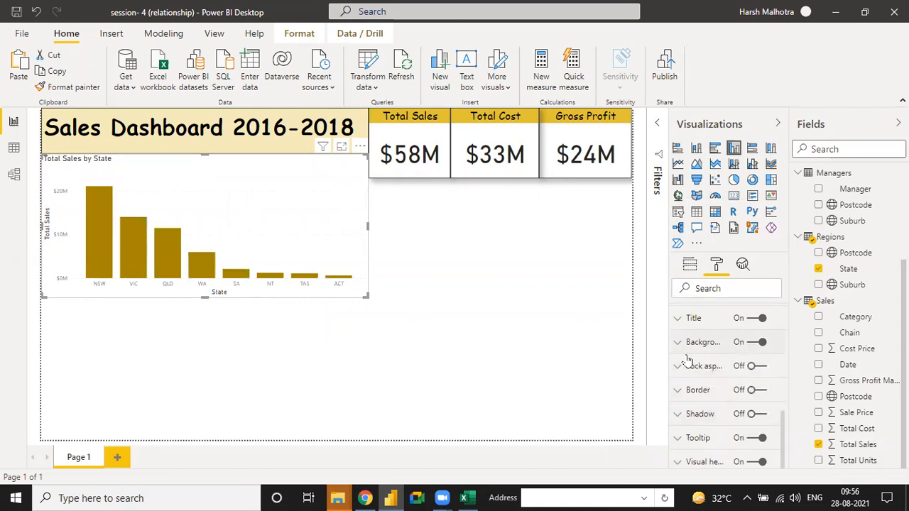
{"action": "left_click", "coordinate": [755, 389]}
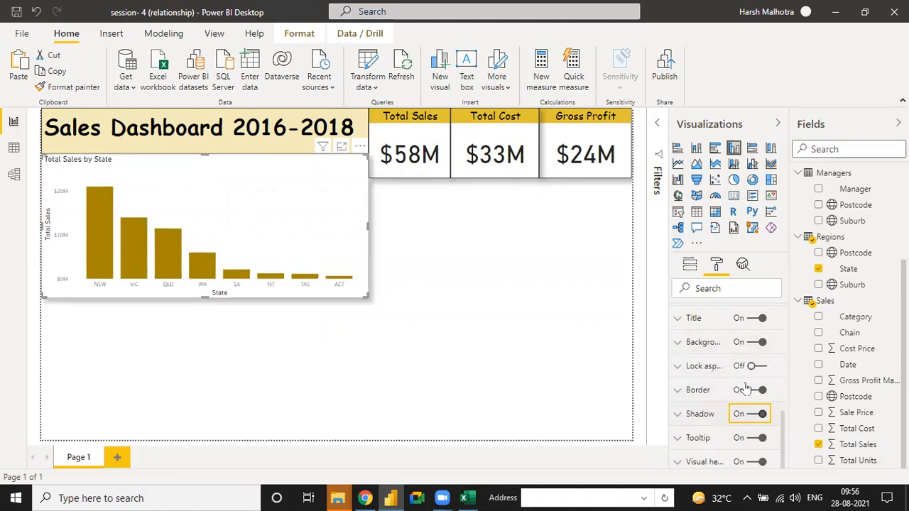
{"action": "scroll", "coordinate": [745, 383], "scroll_direction": "up", "scroll_amount": 5}
{"action": "scroll", "coordinate": [744, 381], "scroll_direction": "down", "scroll_amount": 5}
{"action": "scroll", "coordinate": [781, 421], "scroll_direction": "up", "scroll_amount": 3}
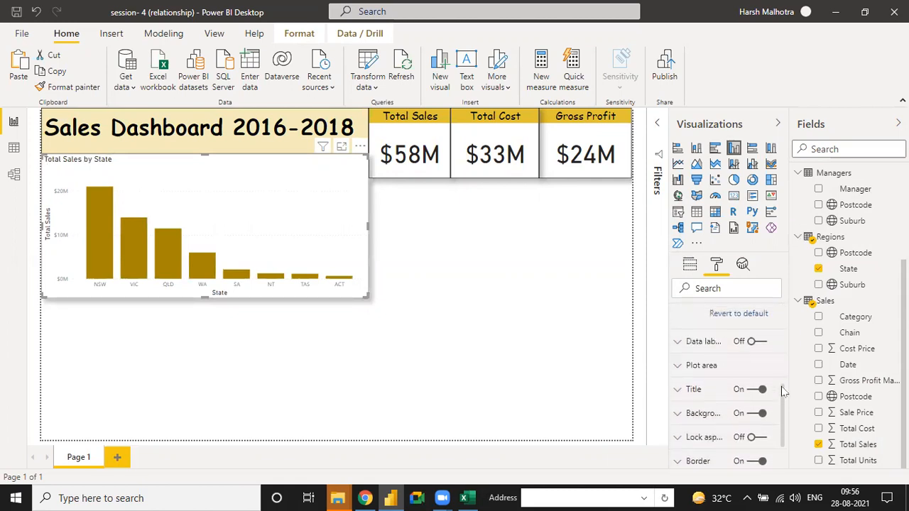
{"action": "left_click", "coordinate": [751, 375]}
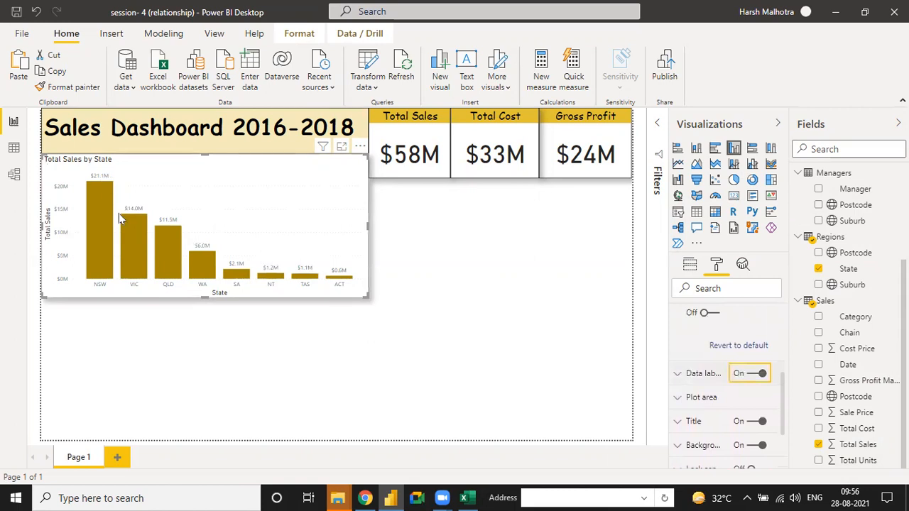
- Make the chart's data labels black with 12 pt text
{"action": "left_click", "coordinate": [678, 375]}
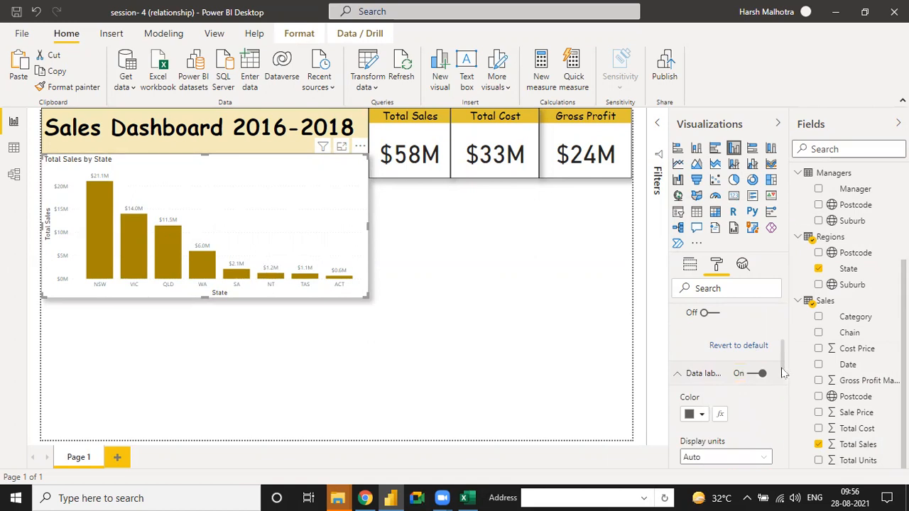
{"action": "scroll", "coordinate": [782, 373], "scroll_direction": "down", "scroll_amount": 2}
{"action": "left_click", "coordinate": [695, 349]}
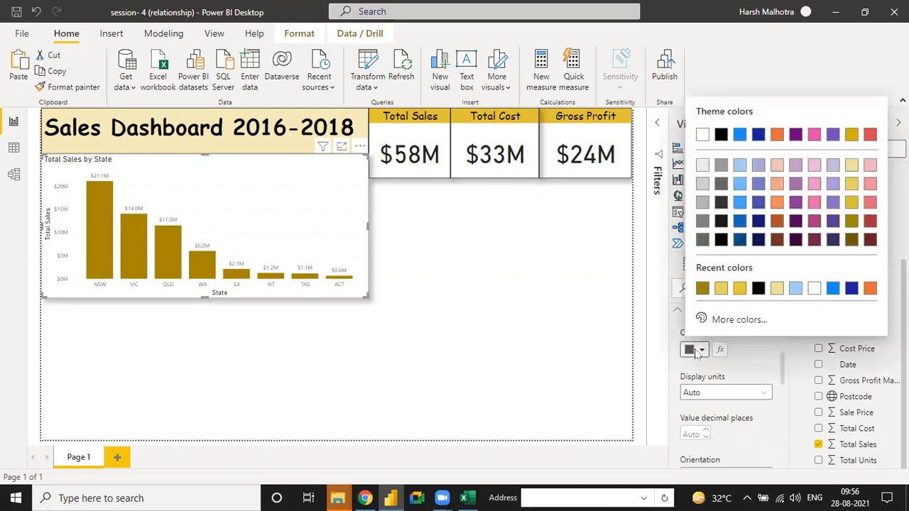
{"action": "left_click", "coordinate": [721, 134]}
{"action": "scroll", "coordinate": [784, 382], "scroll_direction": "down", "scroll_amount": 2}
{"action": "scroll", "coordinate": [785, 382], "scroll_direction": "down", "scroll_amount": 8}
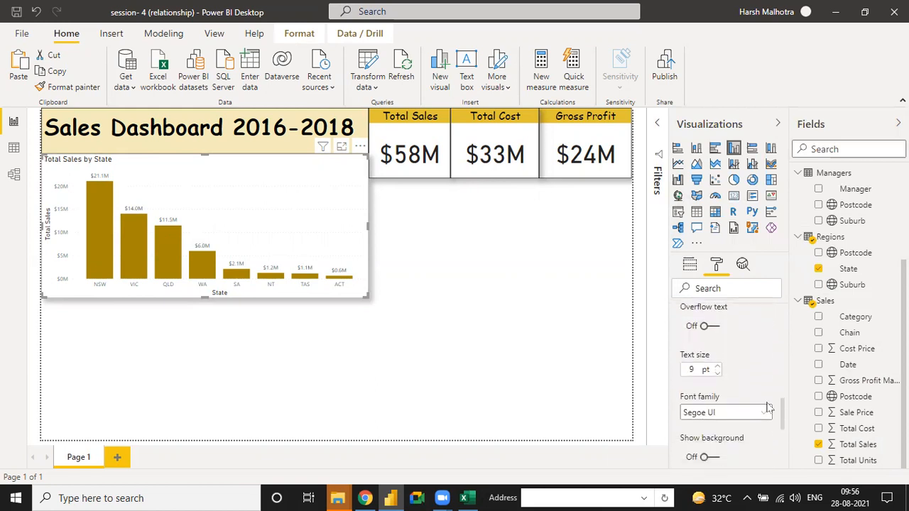
{"action": "left_click", "coordinate": [717, 367]}
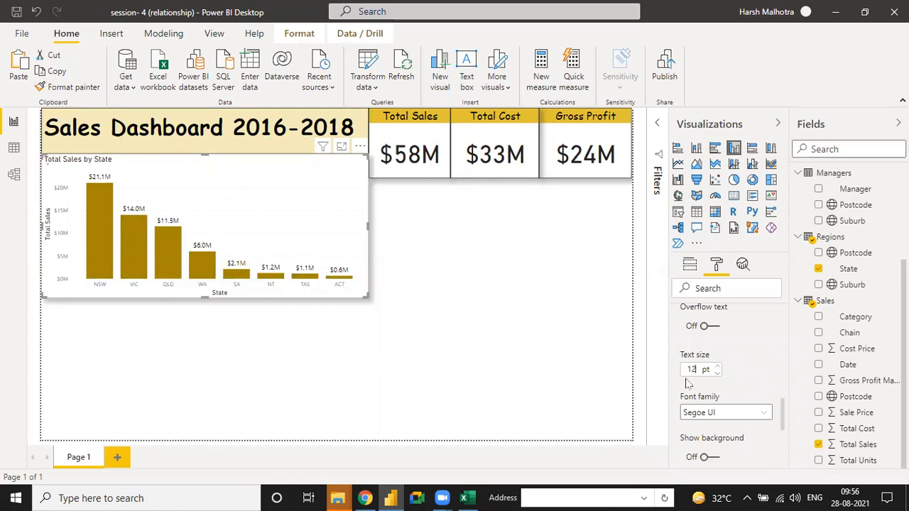
{"action": "left_click_drag", "start_coordinate": [786, 415], "coordinate": [782, 439]}
- Give the data labels a gold background at 32% transparency
{"action": "left_click", "coordinate": [705, 326]}
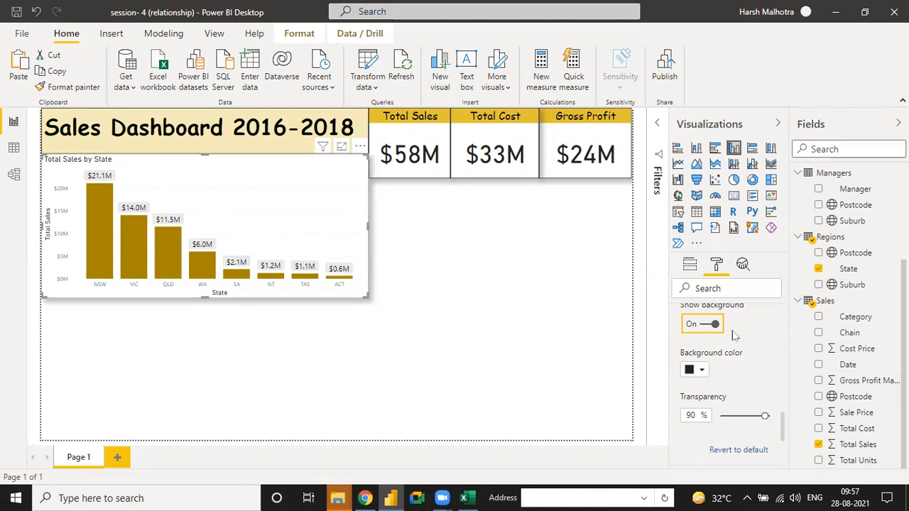
{"action": "left_click", "coordinate": [700, 370]}
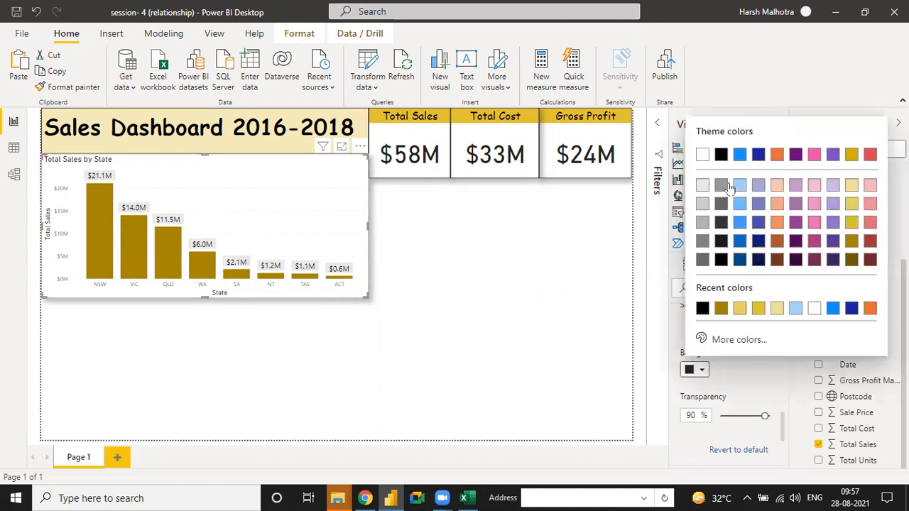
{"action": "left_click", "coordinate": [852, 154]}
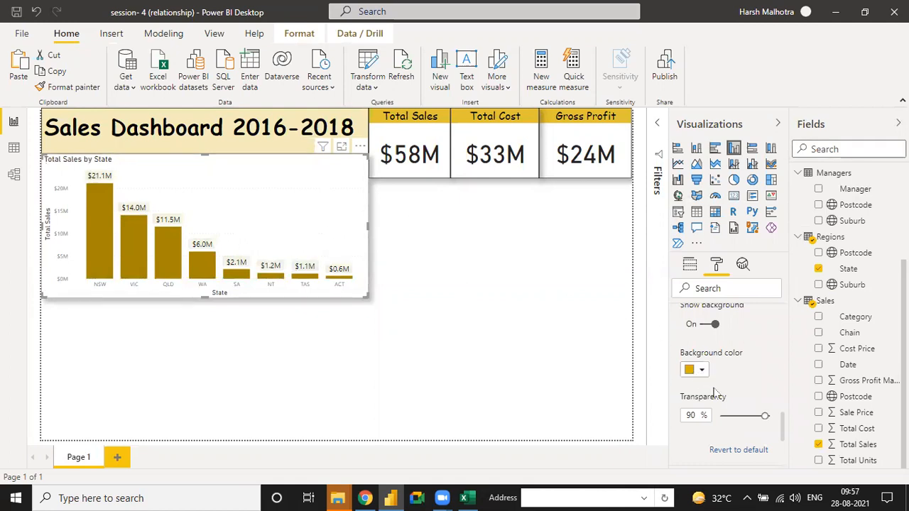
{"action": "left_click_drag", "start_coordinate": [761, 419], "coordinate": [736, 419]}
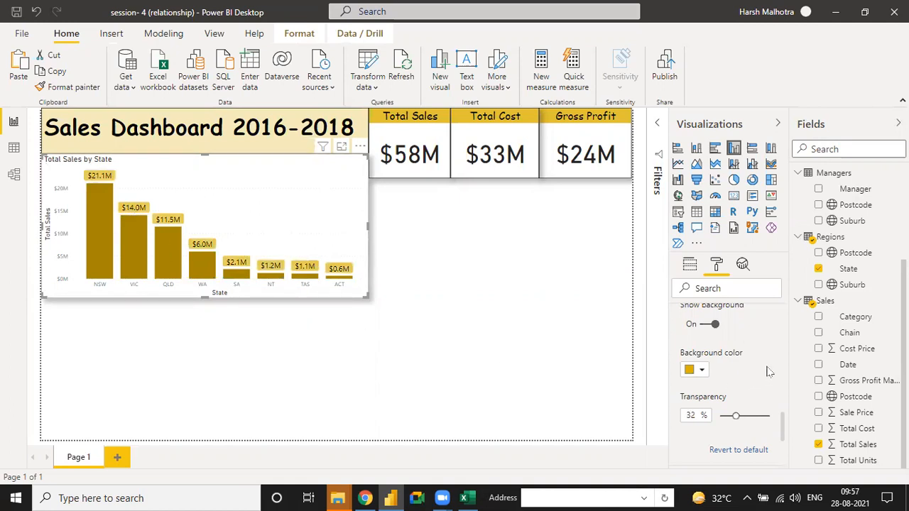
{"action": "scroll", "coordinate": [735, 366], "scroll_direction": "down", "scroll_amount": 5}
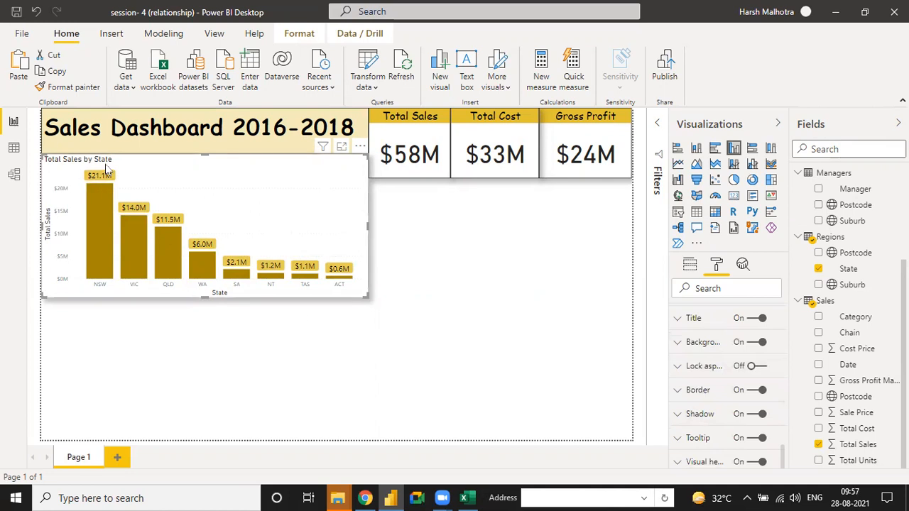
- Change the chart title text to 'Sales by State' and apply it
{"action": "scroll", "coordinate": [696, 377], "scroll_direction": "up", "scroll_amount": 5}
{"action": "scroll", "coordinate": [695, 401], "scroll_direction": "down", "scroll_amount": 2}
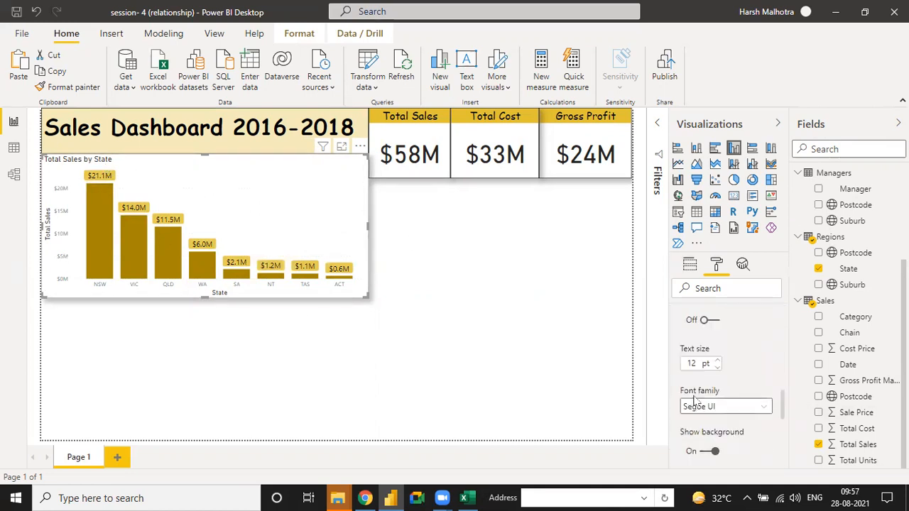
{"action": "left_click_drag", "start_coordinate": [785, 414], "coordinate": [785, 469]}
{"action": "left_click", "coordinate": [682, 358]}
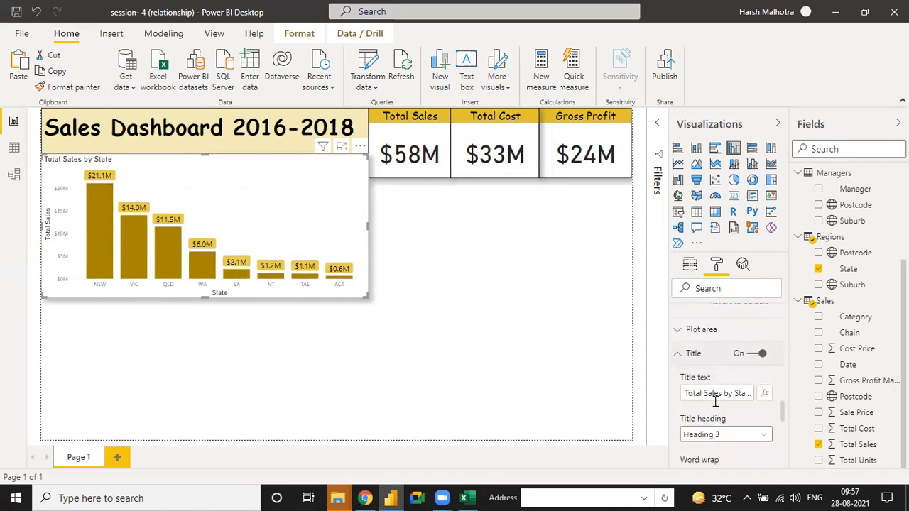
{"action": "left_click", "coordinate": [724, 393]}
{"action": "key", "text": "ctrl+a"}
{"action": "type", "text": "S"}
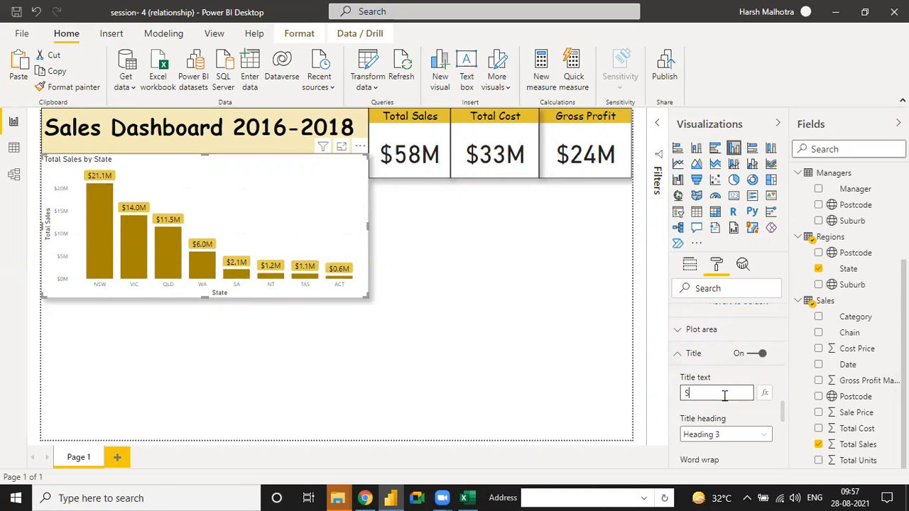
{"action": "type", "text": "ales by State"}
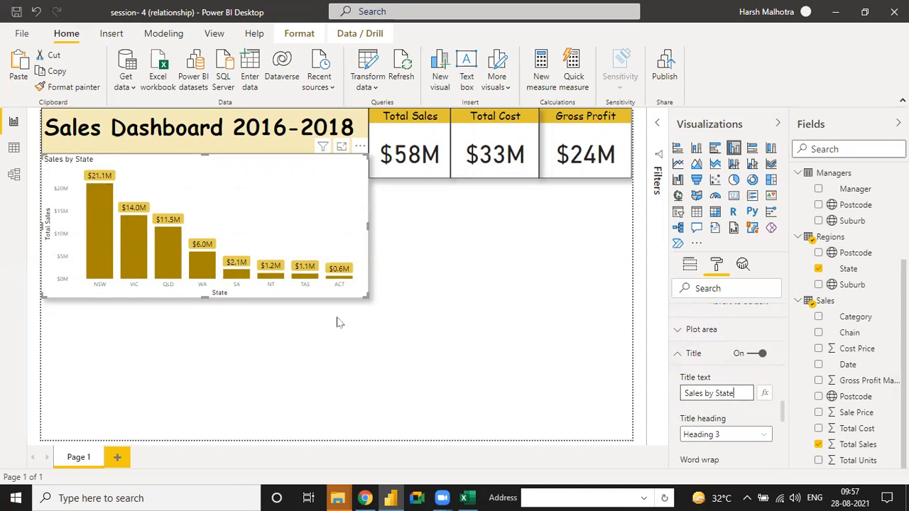
{"action": "left_click", "coordinate": [365, 368]}
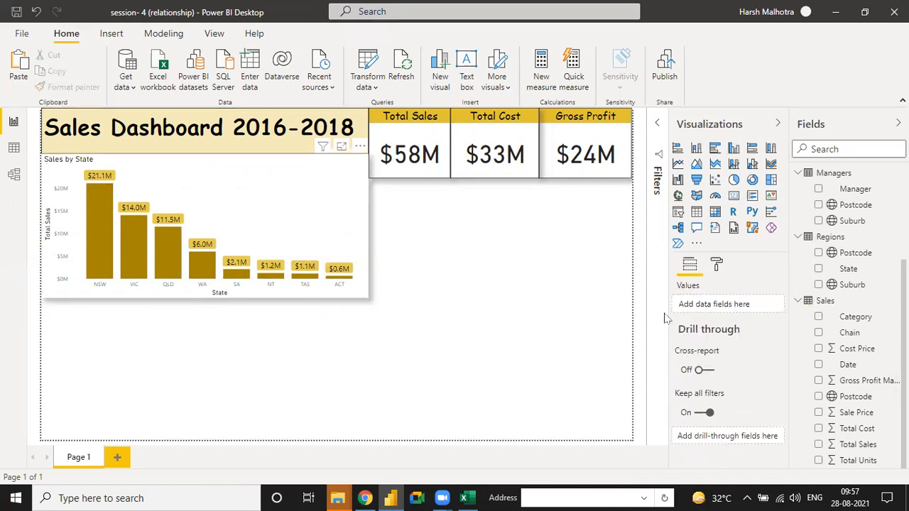
- Reselect the chart and bring its Title formatting settings back into view
{"action": "left_click", "coordinate": [717, 267]}
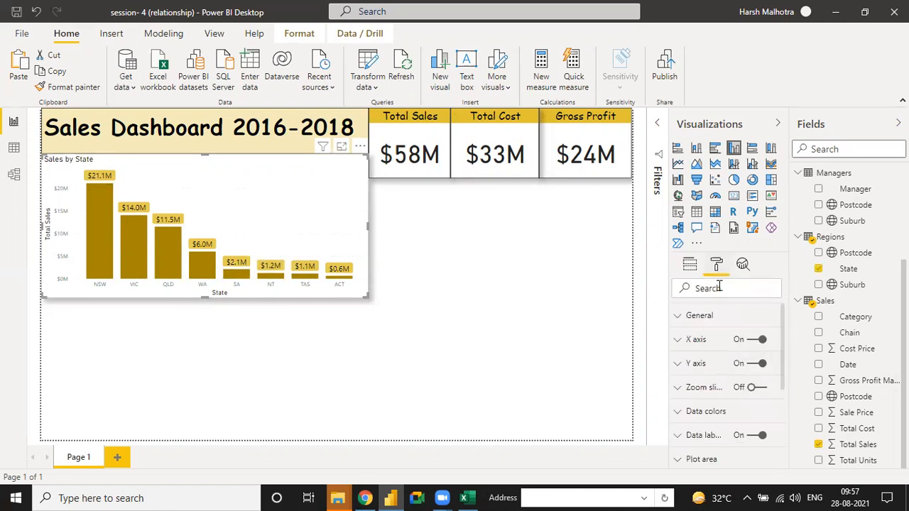
{"action": "scroll", "coordinate": [712, 411], "scroll_direction": "down", "scroll_amount": 5}
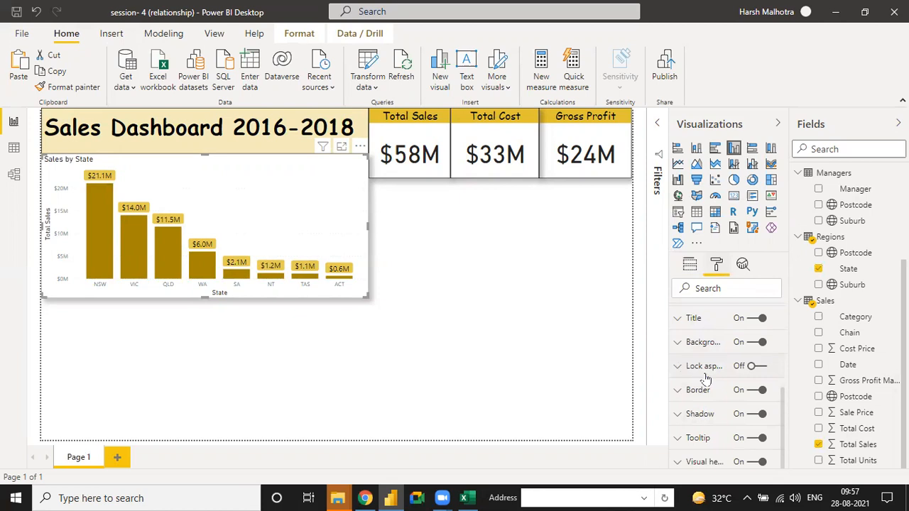
{"action": "scroll", "coordinate": [706, 379], "scroll_direction": "up", "scroll_amount": 5}
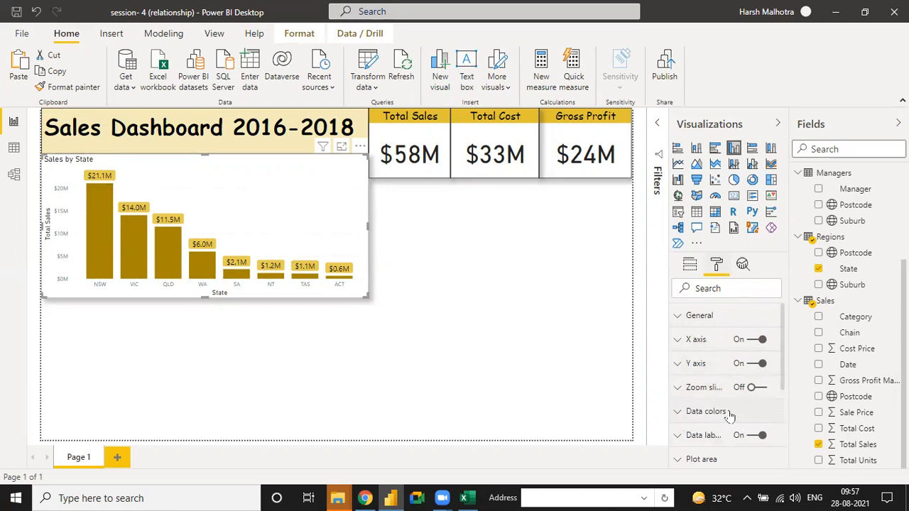
{"action": "scroll", "coordinate": [728, 416], "scroll_direction": "down", "scroll_amount": 5}
{"action": "left_click", "coordinate": [677, 318]}
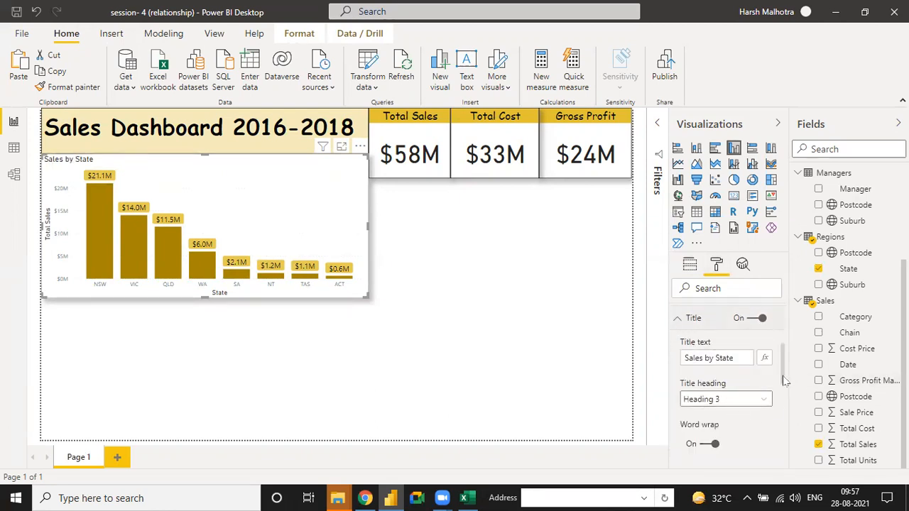
{"action": "scroll", "coordinate": [785, 381], "scroll_direction": "down", "scroll_amount": 3}
- Set the title font colour to black on a dark gold background
{"action": "left_click", "coordinate": [701, 359]}
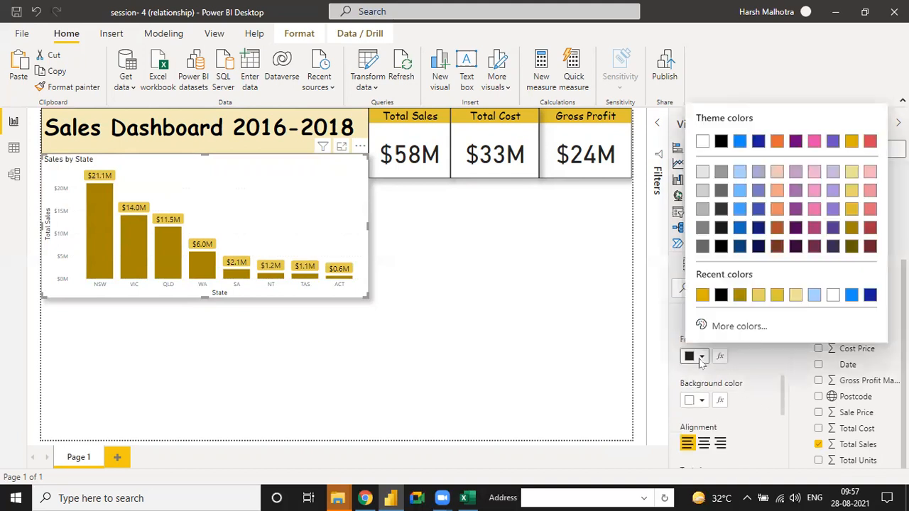
{"action": "left_click", "coordinate": [721, 142]}
{"action": "left_click", "coordinate": [701, 400]}
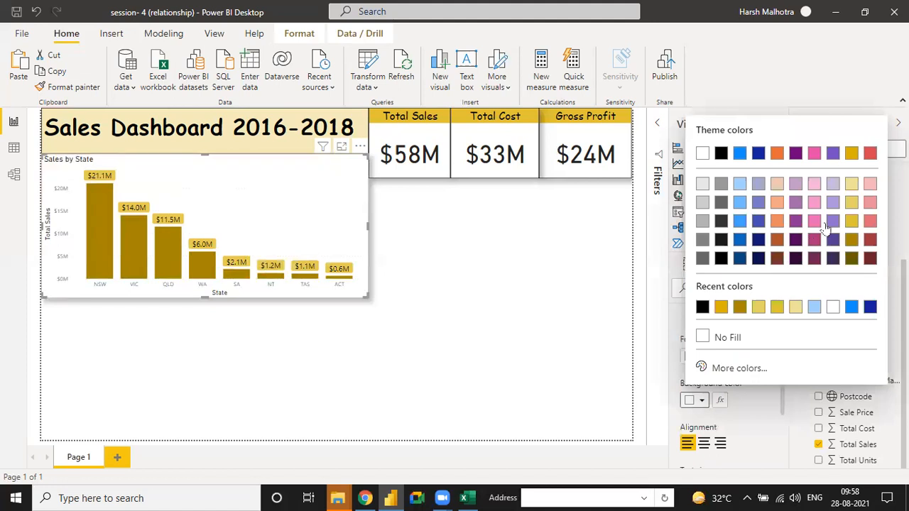
{"action": "left_click", "coordinate": [851, 239]}
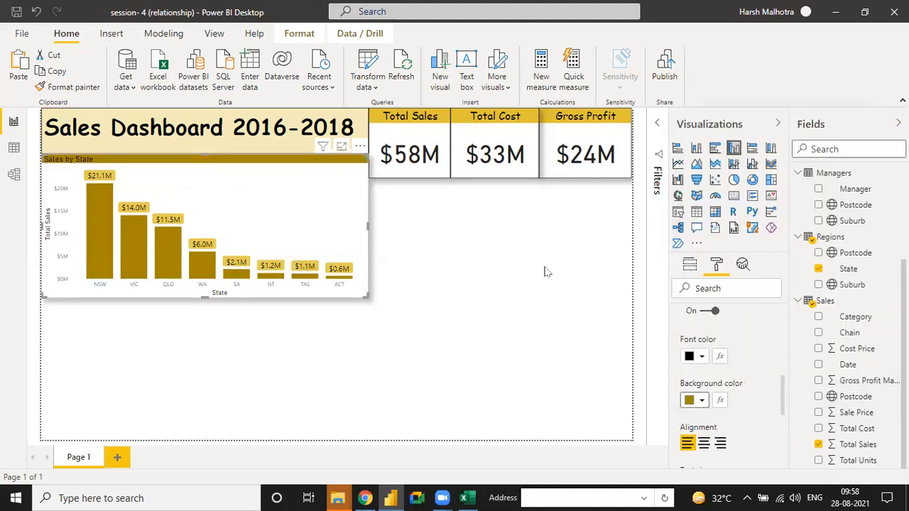
{"action": "left_click_drag", "start_coordinate": [784, 402], "coordinate": [784, 416]}
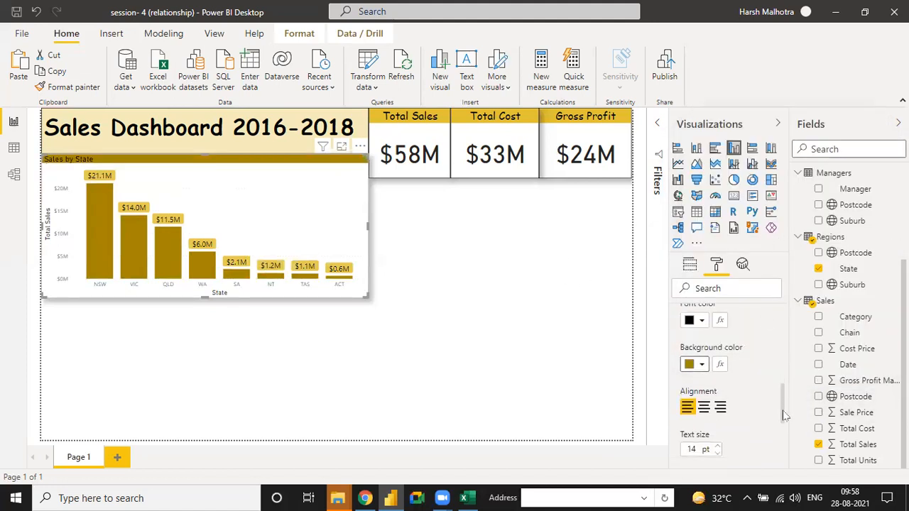
- Centre the title and set it to 16 pt Comic Sans MS
{"action": "scroll", "coordinate": [784, 415], "scroll_direction": "down", "scroll_amount": 1}
{"action": "left_click", "coordinate": [704, 388]}
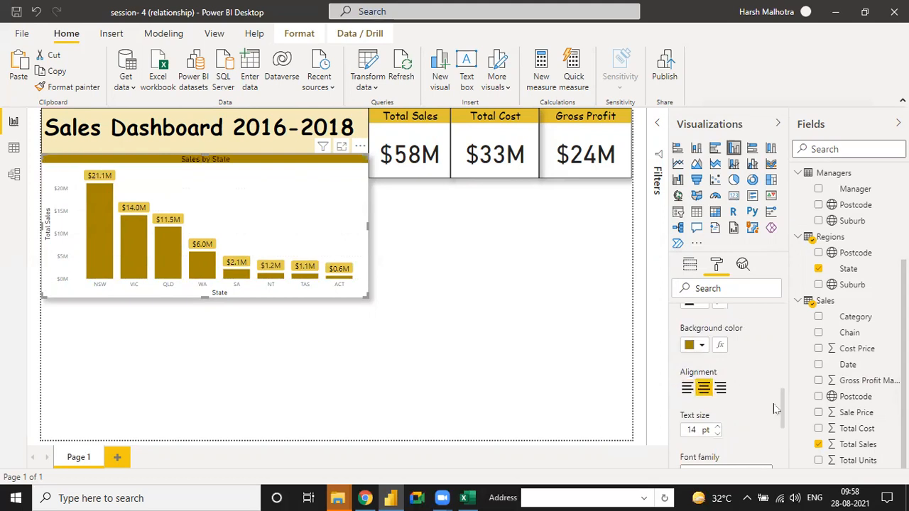
{"action": "scroll", "coordinate": [784, 423], "scroll_direction": "down", "scroll_amount": 2}
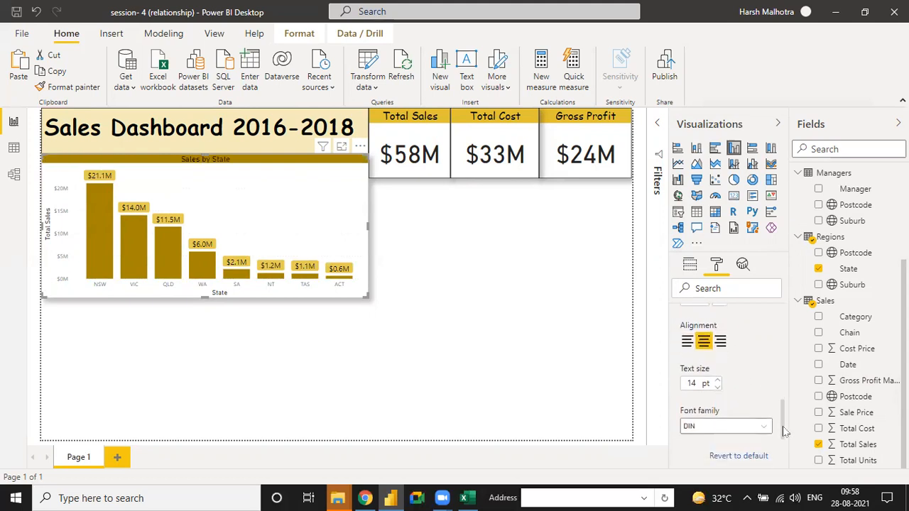
{"action": "left_click", "coordinate": [717, 381]}
{"action": "left_click", "coordinate": [717, 381]}
{"action": "left_click", "coordinate": [717, 381]}
{"action": "left_click", "coordinate": [717, 380]}
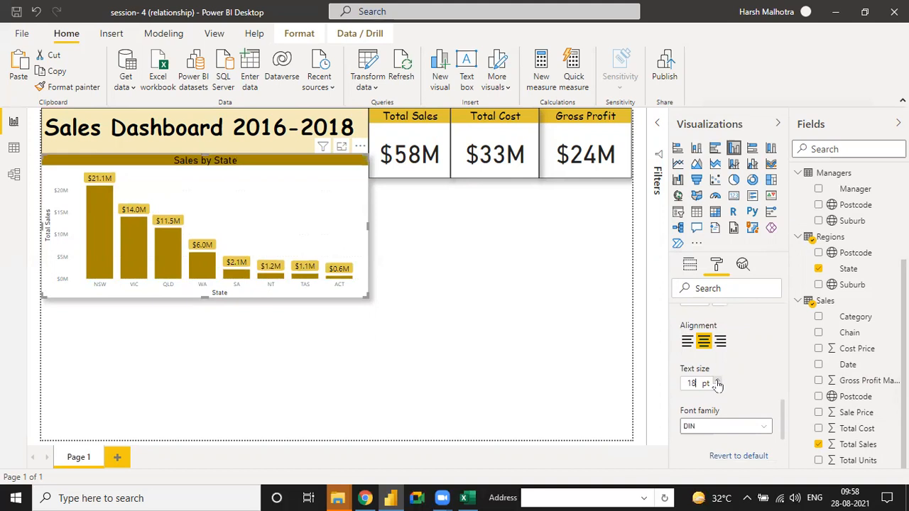
{"action": "left_click", "coordinate": [710, 426]}
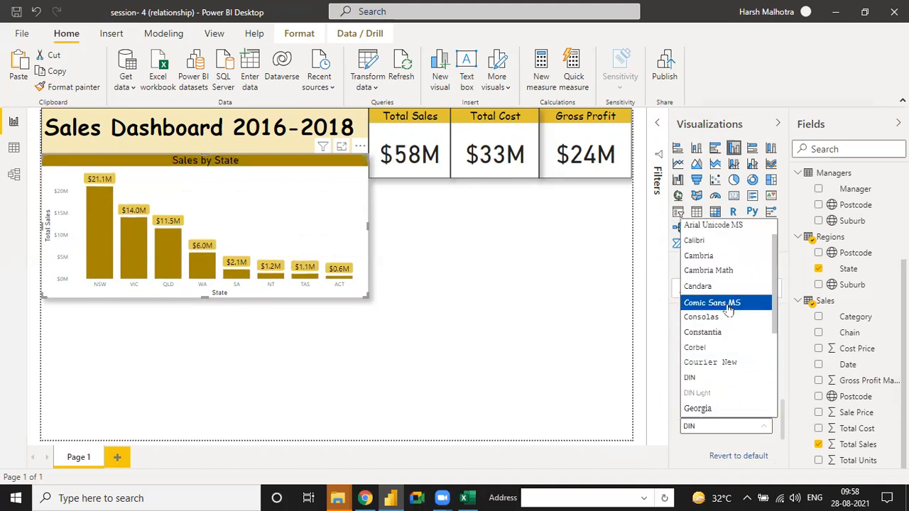
{"action": "left_click", "coordinate": [726, 303]}
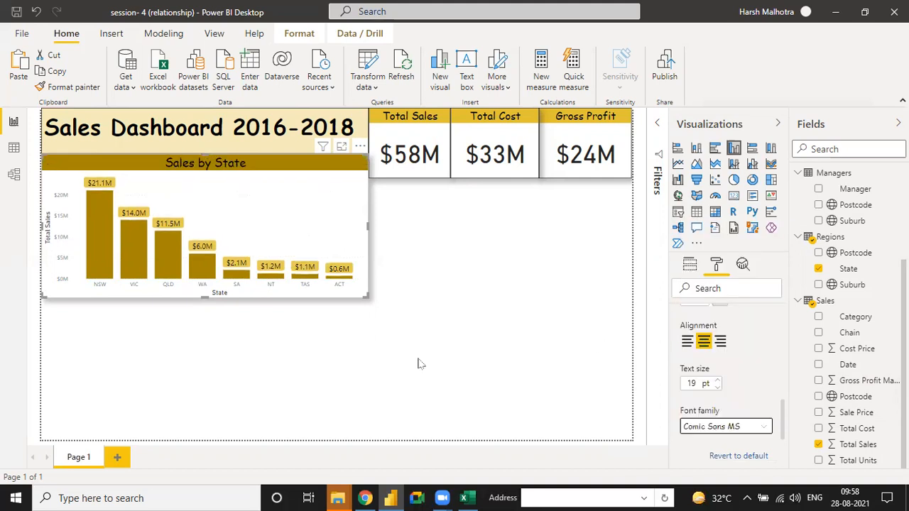
{"action": "left_click", "coordinate": [717, 387]}
{"action": "left_click", "coordinate": [717, 387]}
{"action": "left_click", "coordinate": [717, 387]}
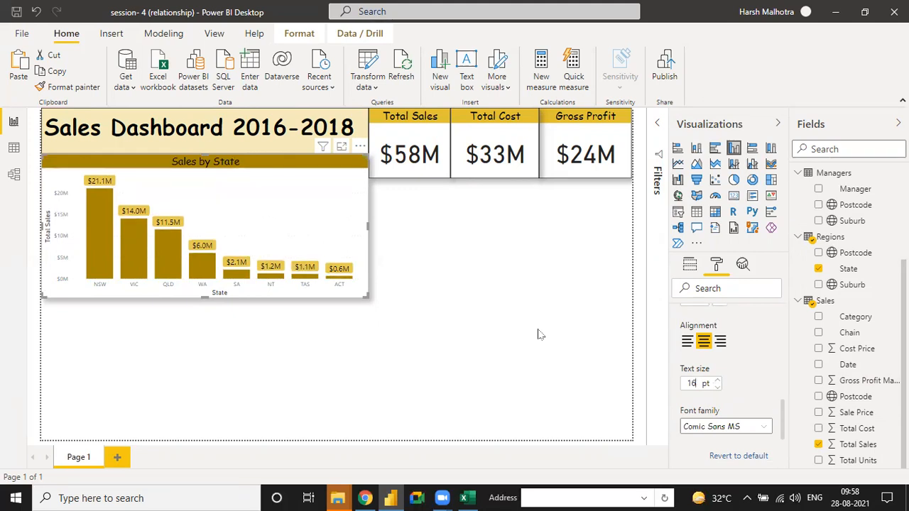
{"action": "scroll", "coordinate": [783, 402], "scroll_direction": "up", "scroll_amount": 1}
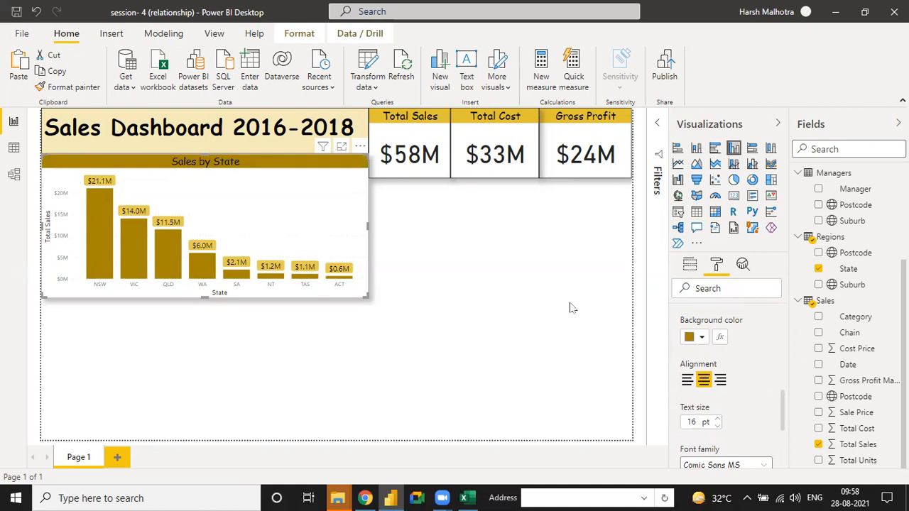
{"action": "left_click", "coordinate": [377, 284]}
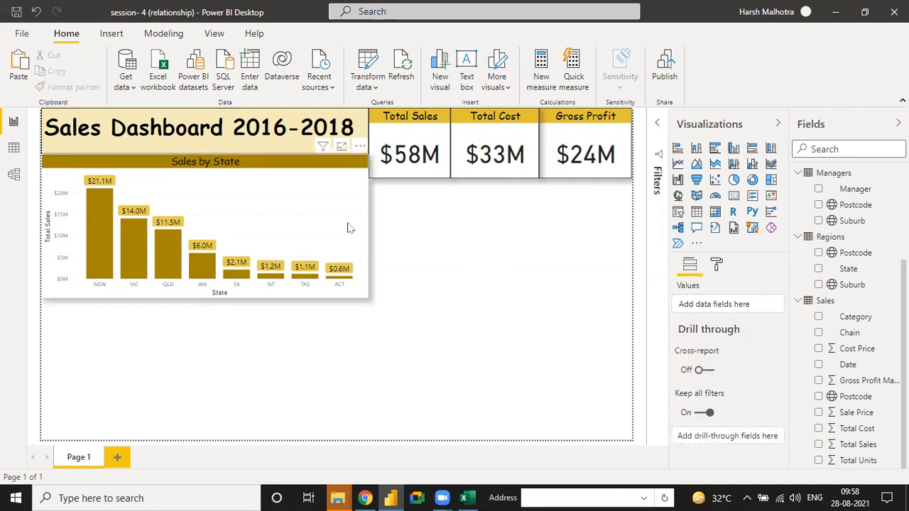
- Slightly resize the Sales by State chart, then switch to the Model view
{"action": "left_click", "coordinate": [368, 305]}
{"action": "left_click_drag", "start_coordinate": [363, 292], "coordinate": [365, 301]}
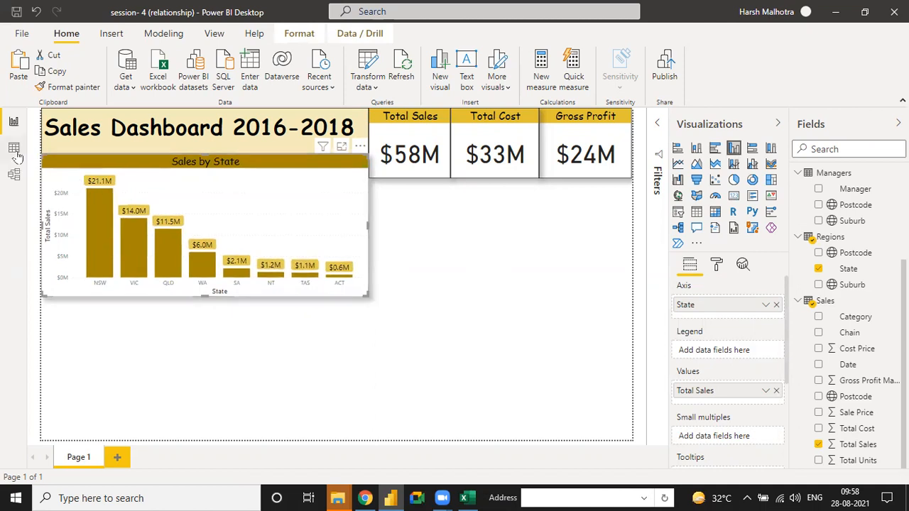
{"action": "left_click", "coordinate": [14, 174]}
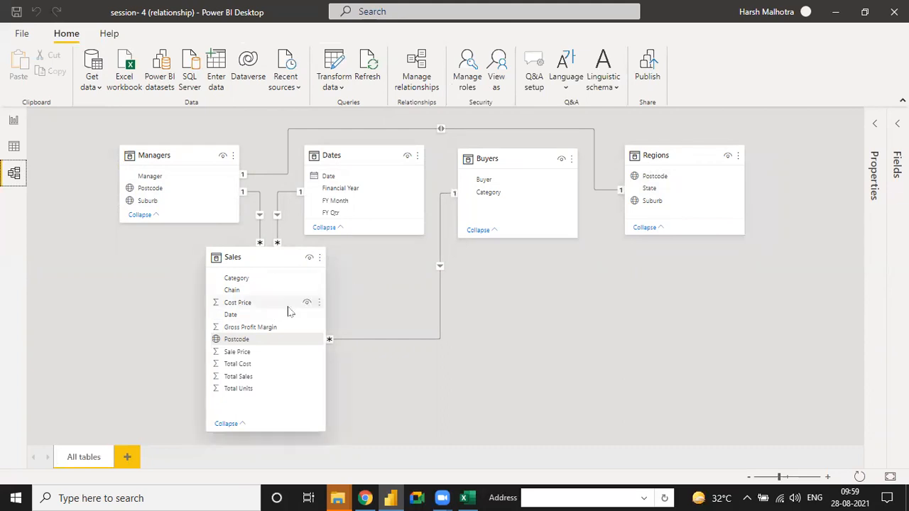
- Check the Sales table's Date column category, leave it Uncategorized, and return to Report view
{"action": "left_click", "coordinate": [10, 151]}
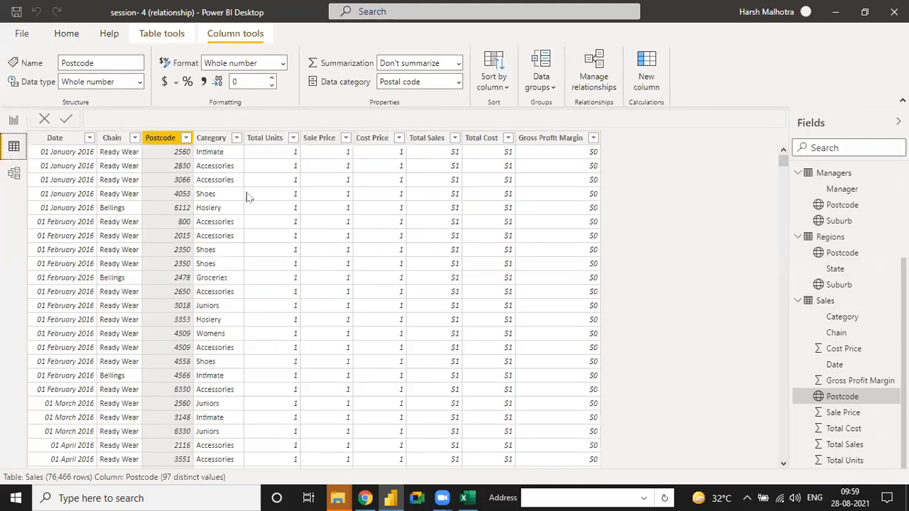
{"action": "left_click", "coordinate": [13, 121]}
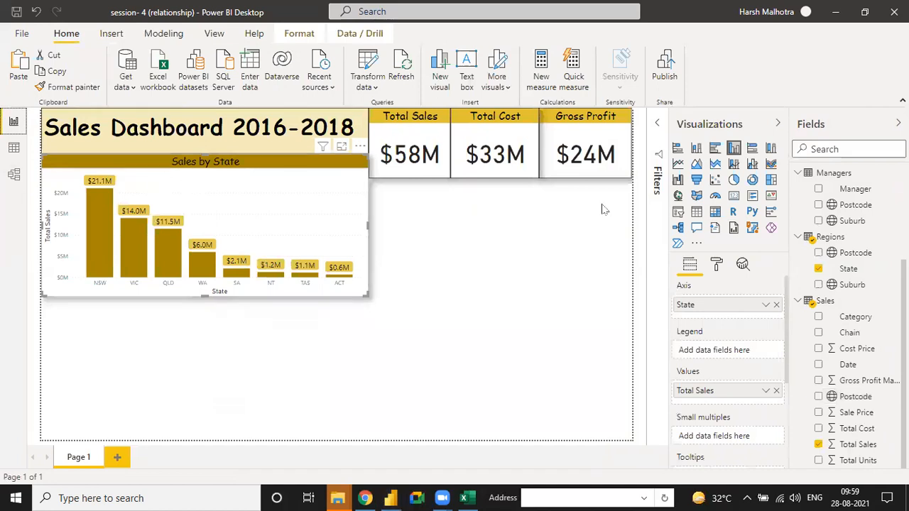
{"action": "left_click", "coordinate": [13, 174]}
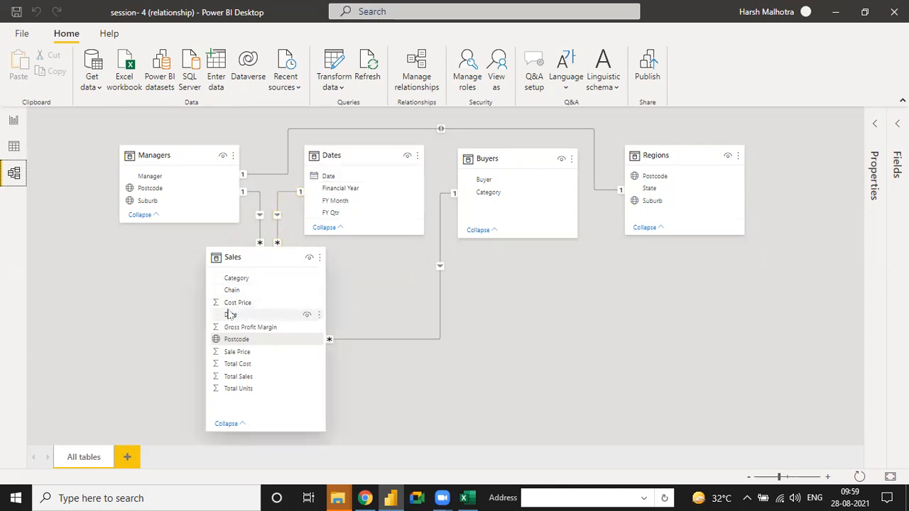
{"action": "left_click", "coordinate": [14, 146]}
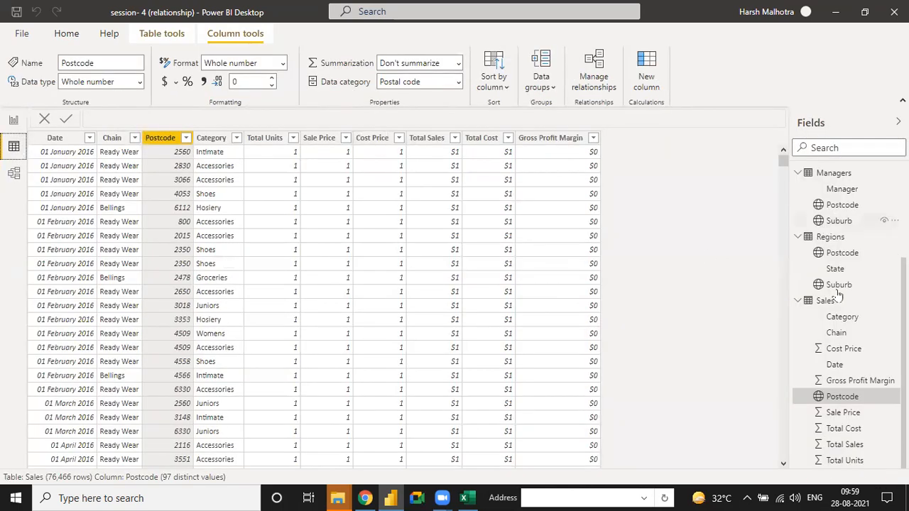
{"action": "left_click", "coordinate": [836, 365]}
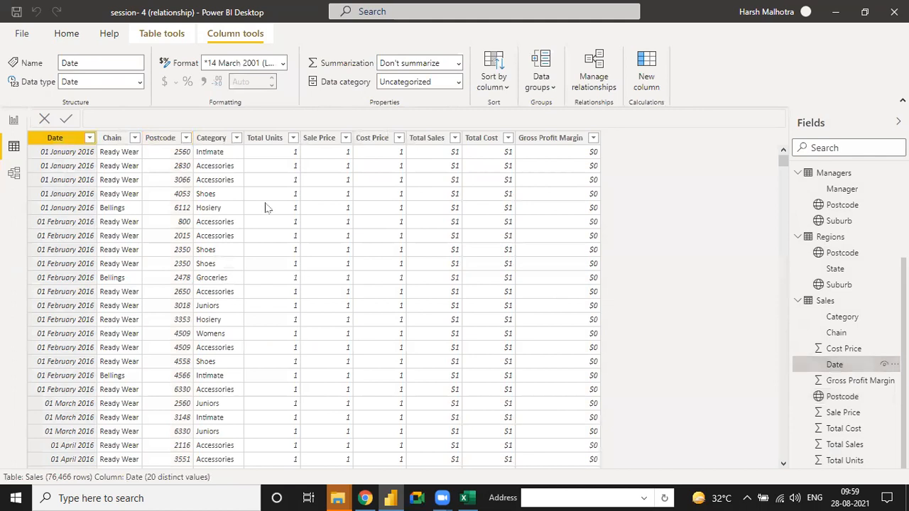
{"action": "left_click", "coordinate": [458, 82]}
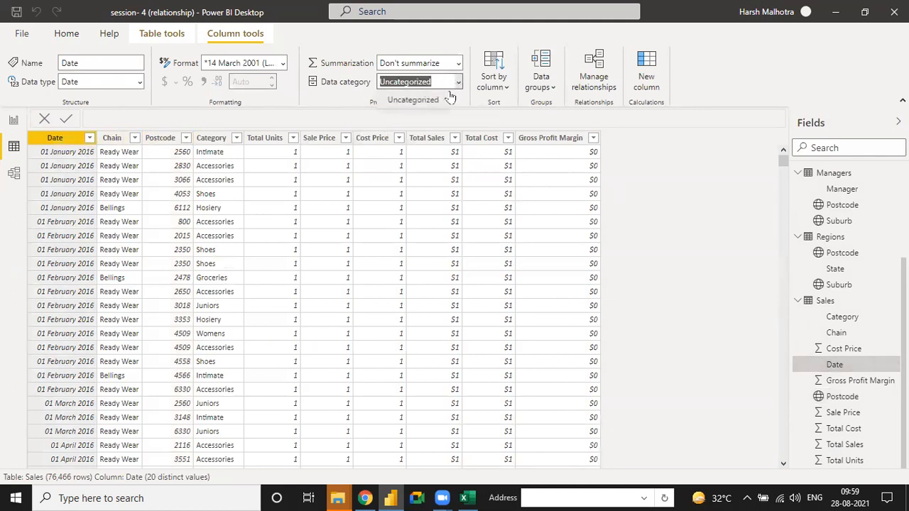
{"action": "left_click", "coordinate": [458, 86]}
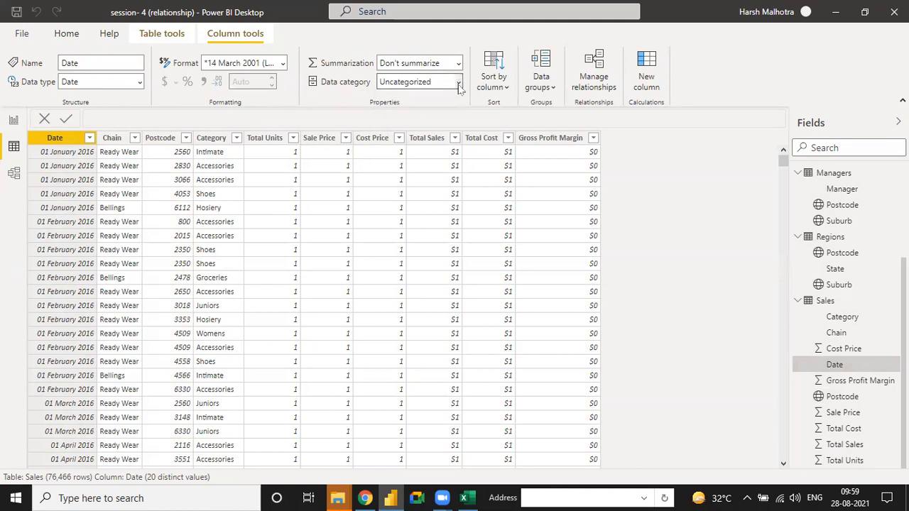
{"action": "left_click", "coordinate": [459, 87]}
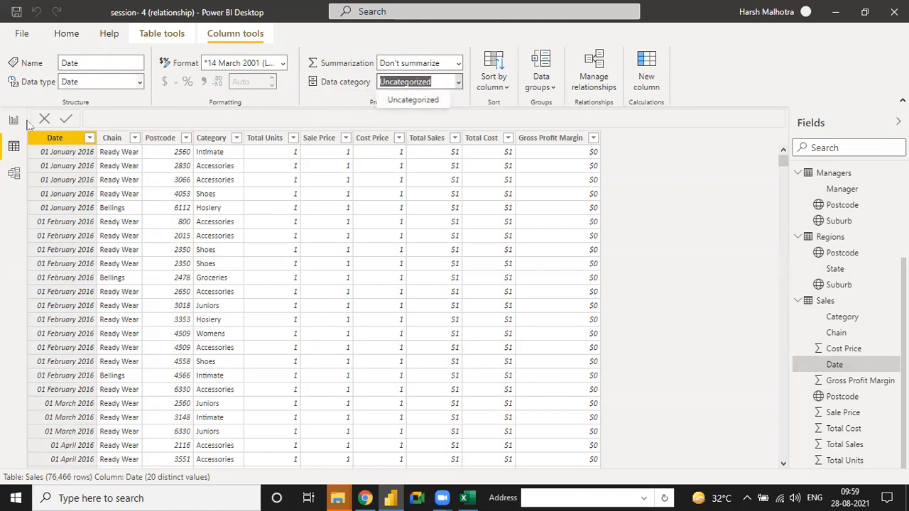
{"action": "left_click", "coordinate": [13, 121]}
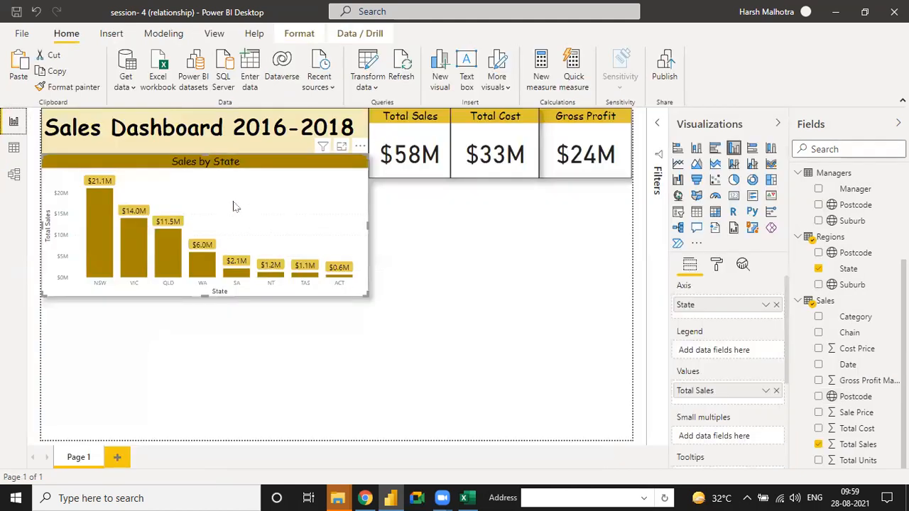
- Duplicate the Sales by State chart below the original and add Date to its axis
{"action": "left_click", "coordinate": [448, 283]}
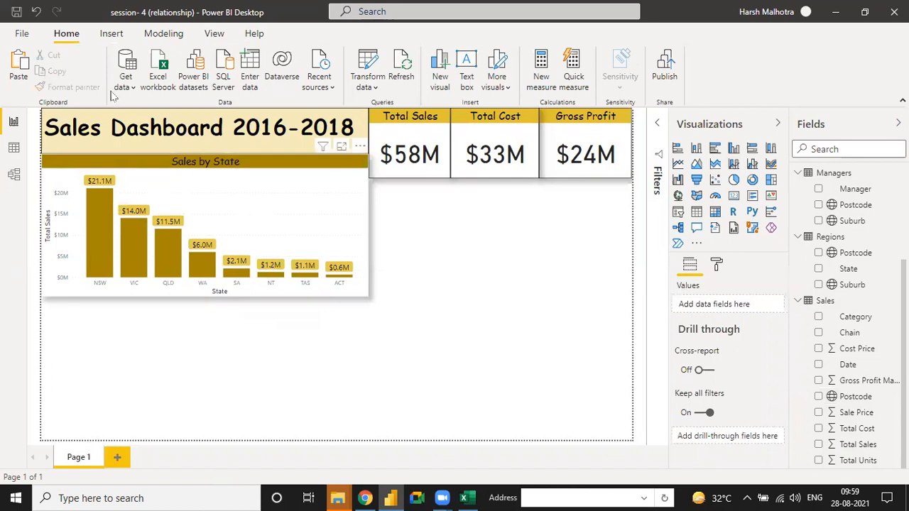
{"action": "left_click", "coordinate": [56, 71]}
{"action": "left_click", "coordinate": [18, 68]}
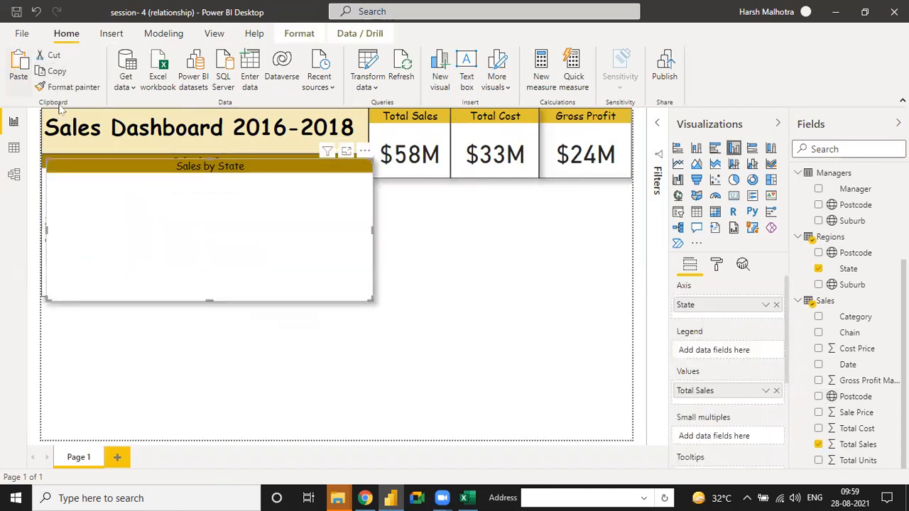
{"action": "left_click_drag", "start_coordinate": [276, 169], "coordinate": [271, 310]}
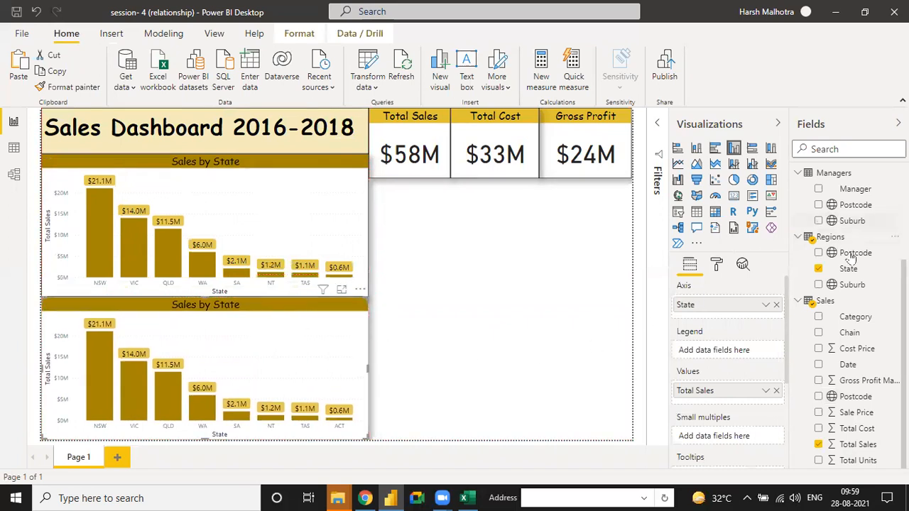
{"action": "scroll", "coordinate": [838, 245], "scroll_direction": "up", "scroll_amount": 3}
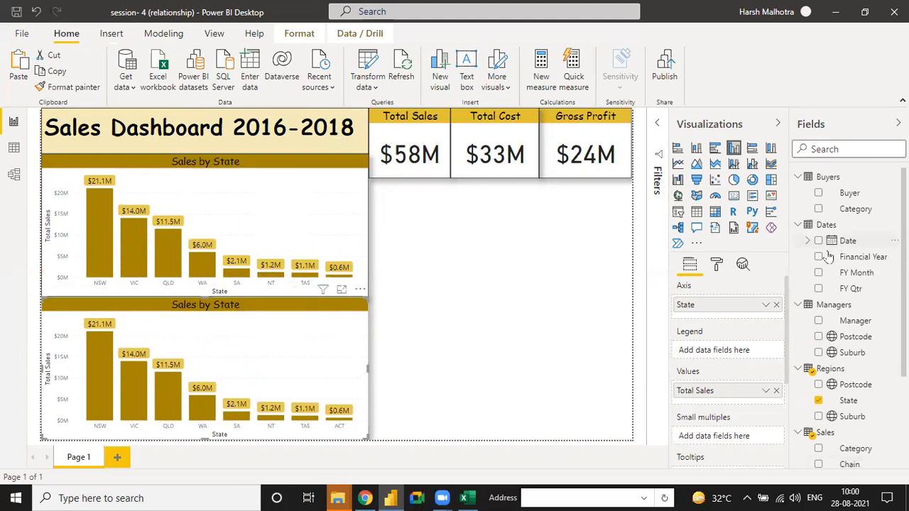
{"action": "left_click", "coordinate": [820, 242]}
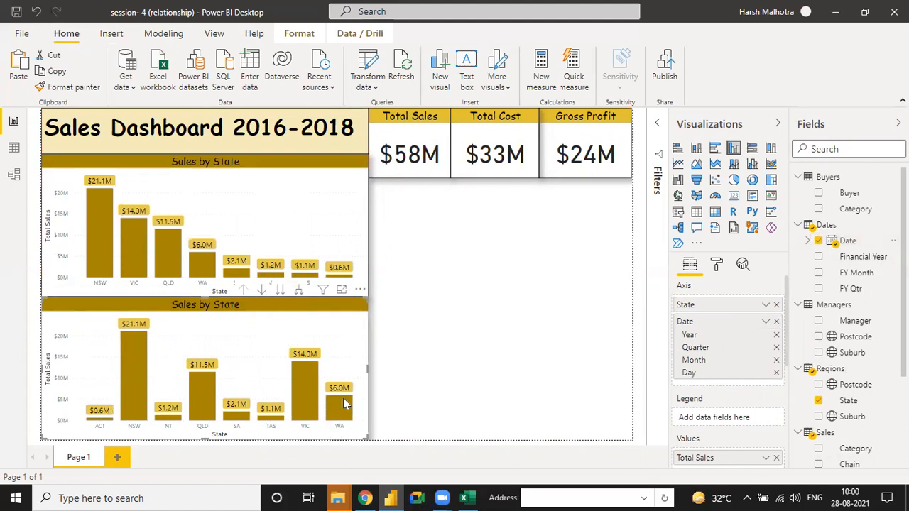
- Drop State and FY Qtr from the lower chart and drill its Date hierarchy to months
{"action": "left_click", "coordinate": [776, 304]}
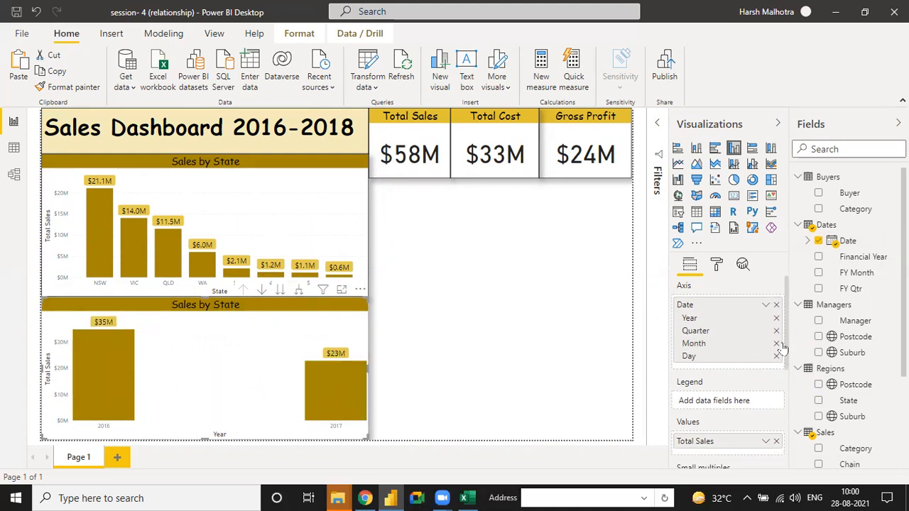
{"action": "left_click", "coordinate": [818, 289]}
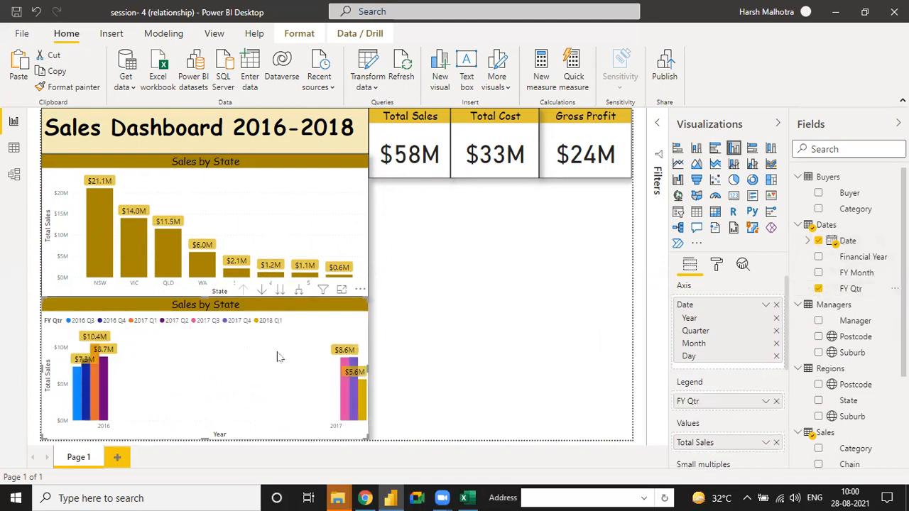
{"action": "left_click", "coordinate": [261, 290]}
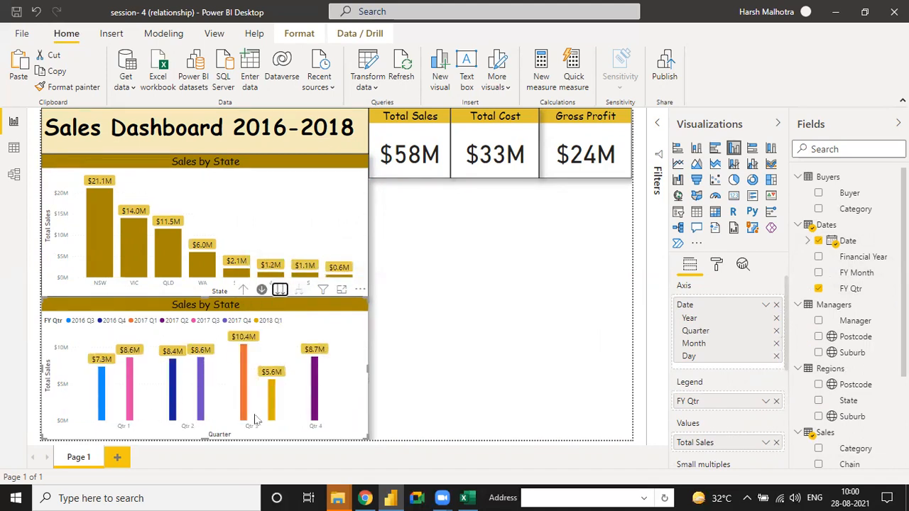
{"action": "left_click", "coordinate": [280, 290]}
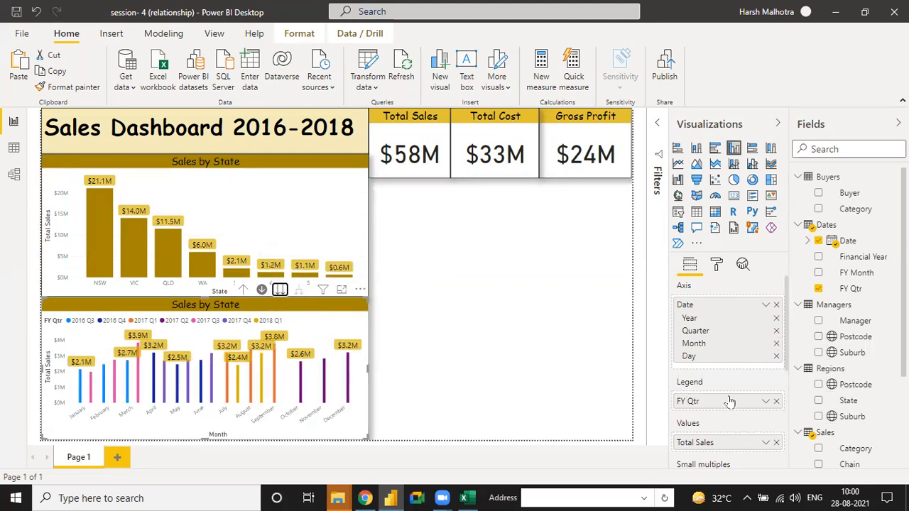
{"action": "left_click", "coordinate": [776, 402]}
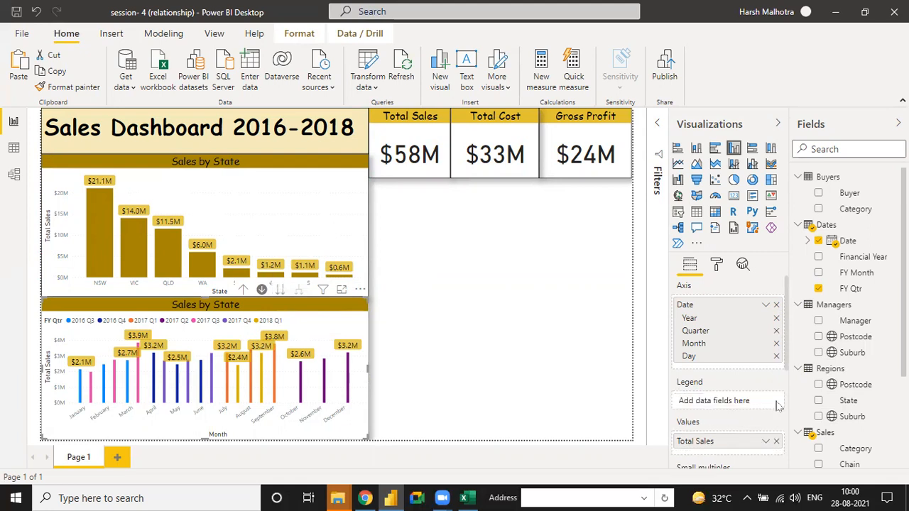
{"action": "left_click", "coordinate": [242, 291]}
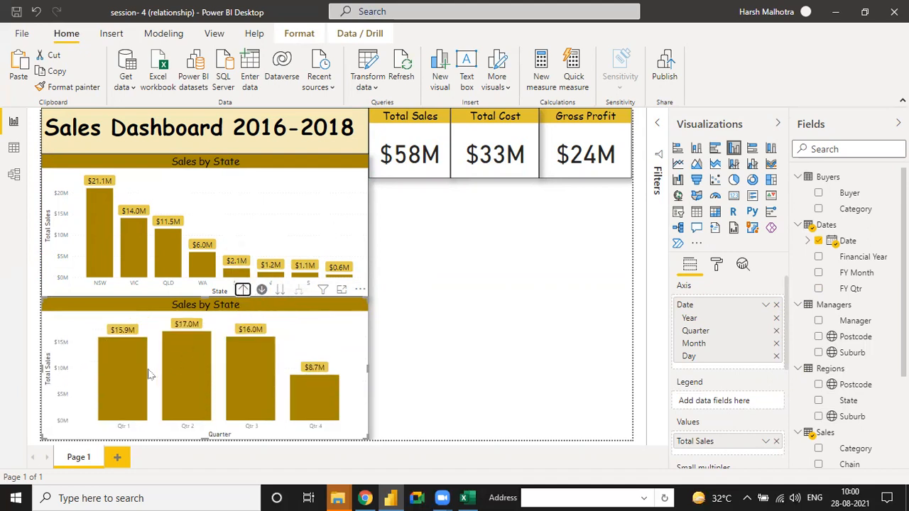
{"action": "left_click", "coordinate": [242, 291]}
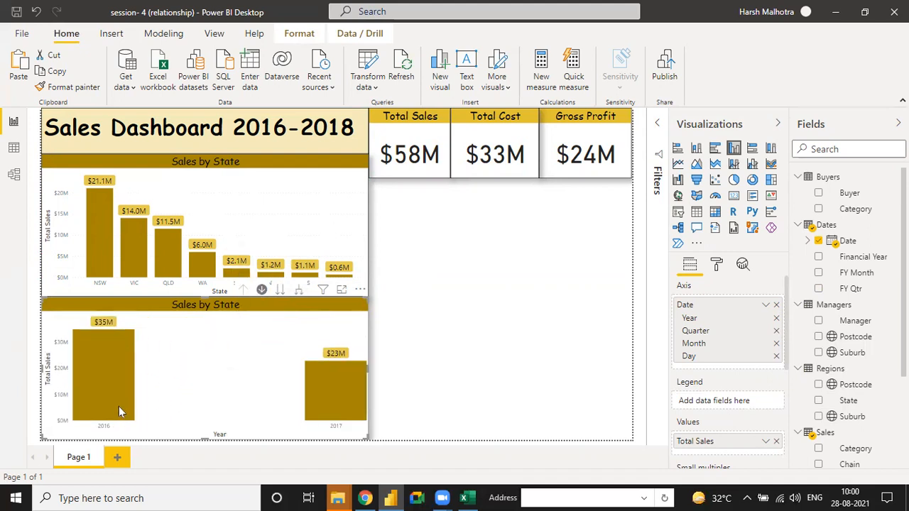
{"action": "left_click", "coordinate": [279, 290]}
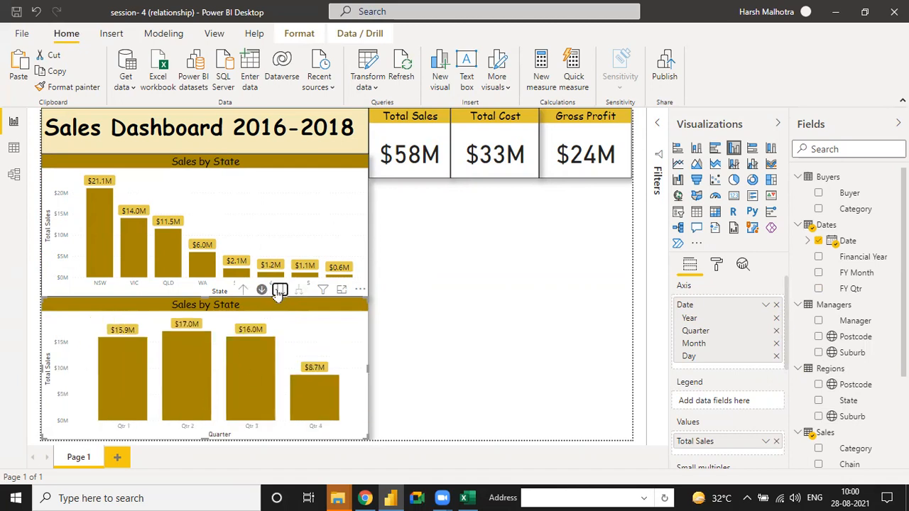
{"action": "left_click", "coordinate": [279, 291]}
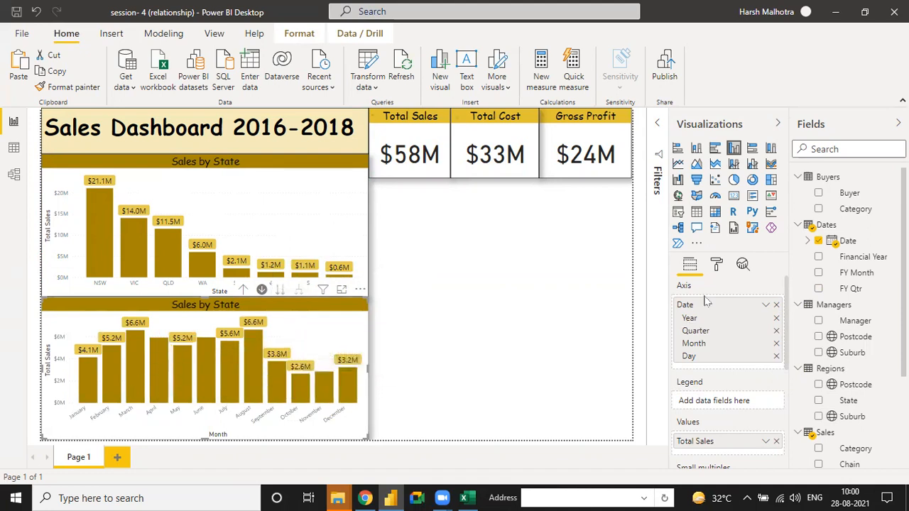
{"action": "left_click", "coordinate": [716, 264]}
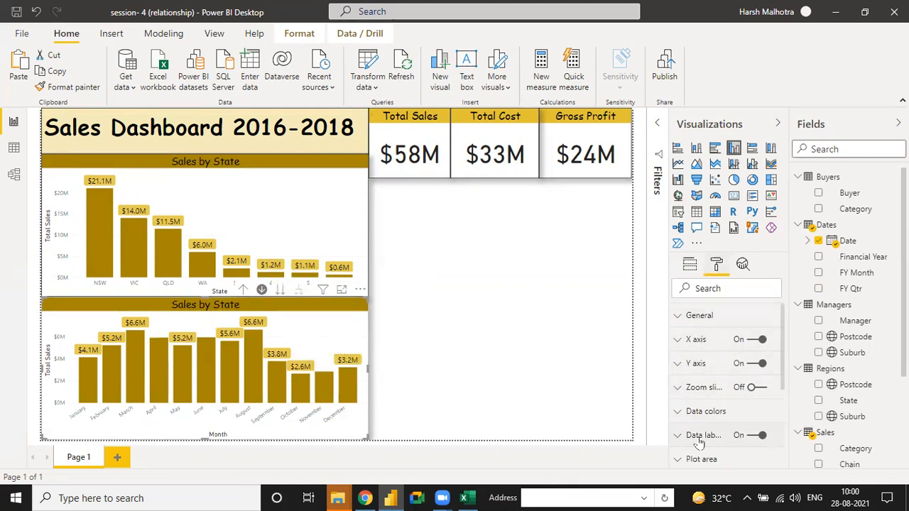
- Replace the lower chart's title text with 'Year wise sales'
{"action": "scroll", "coordinate": [696, 426], "scroll_direction": "down", "scroll_amount": 5}
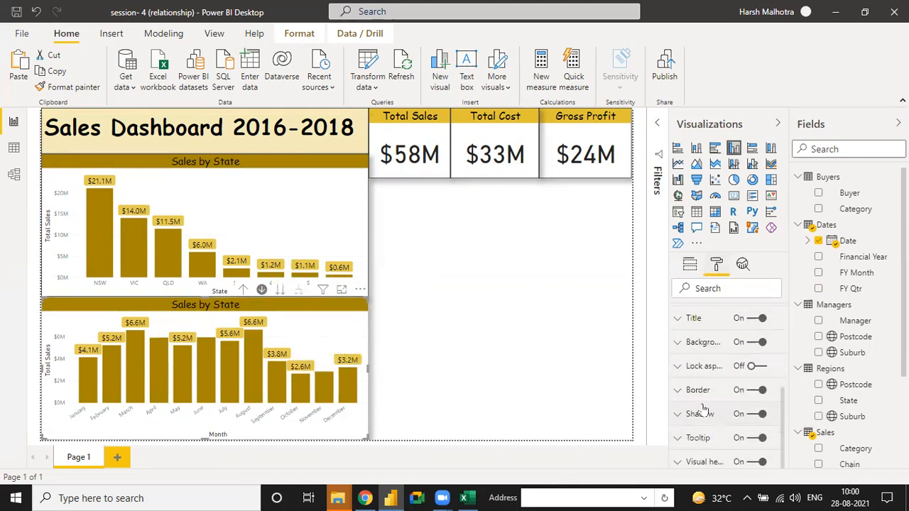
{"action": "left_click", "coordinate": [683, 318]}
{"action": "left_click", "coordinate": [732, 358]}
{"action": "key", "text": "BackSpace"}
{"action": "key", "text": "BackSpace"}
{"action": "key", "text": "BackSpace"}
{"action": "key", "text": "BackSpace"}
{"action": "key", "text": "BackSpace"}
{"action": "key", "text": "BackSpace"}
{"action": "key", "text": "BackSpace"}
{"action": "key", "text": "BackSpace"}
{"action": "key", "text": "BackSpace"}
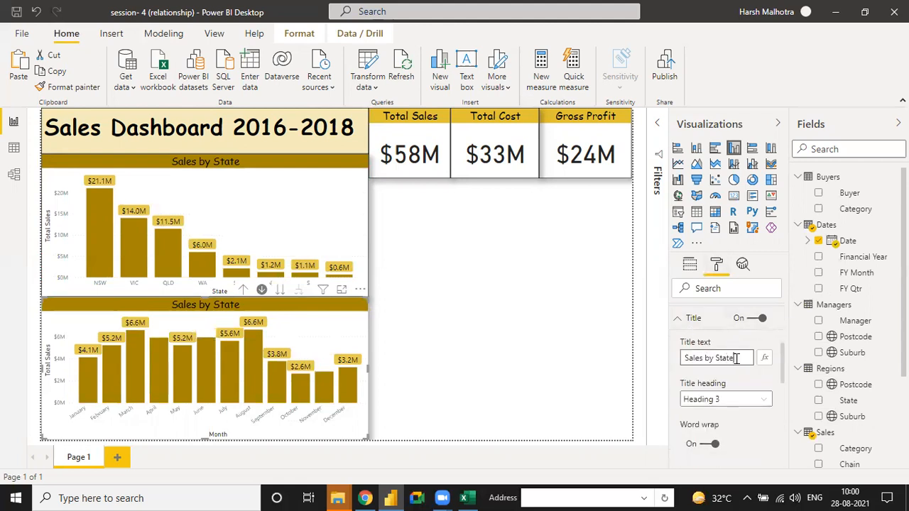
{"action": "key", "text": "BackSpace"}
{"action": "key", "text": "BackSpace"}
{"action": "key", "text": "BackSpace"}
{"action": "key", "text": "BackSpace"}
{"action": "key", "text": "BackSpace"}
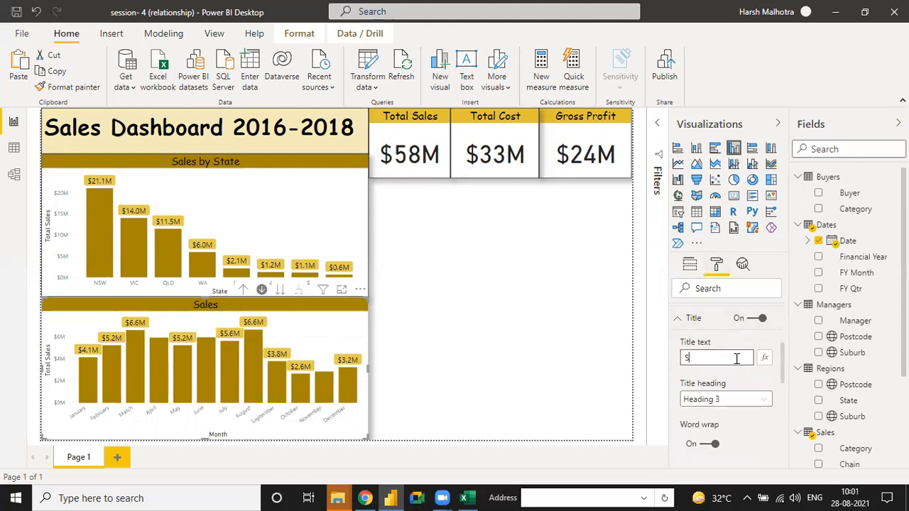
{"action": "type", "text": "Year wise sales"}
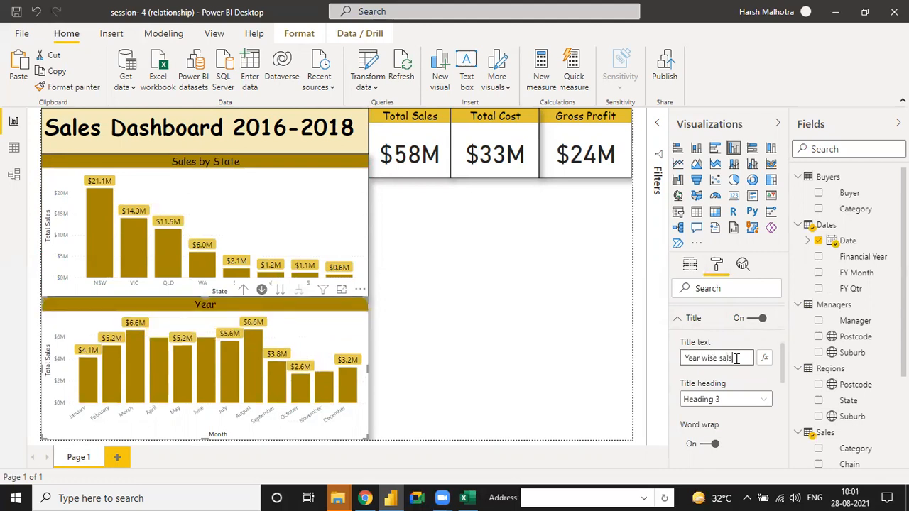
{"action": "key", "text": "BackSpace"}
{"action": "type", "text": "es"}
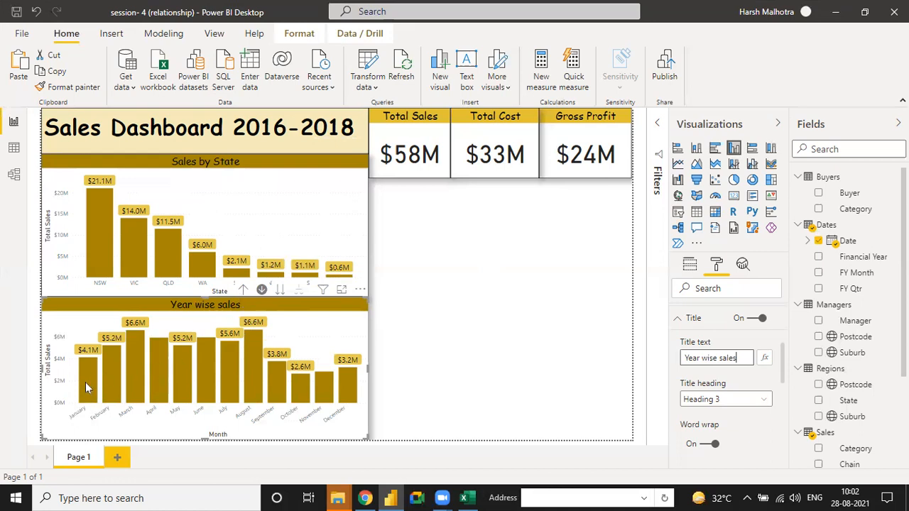
{"action": "mouse_move", "coordinate": [85, 380]}
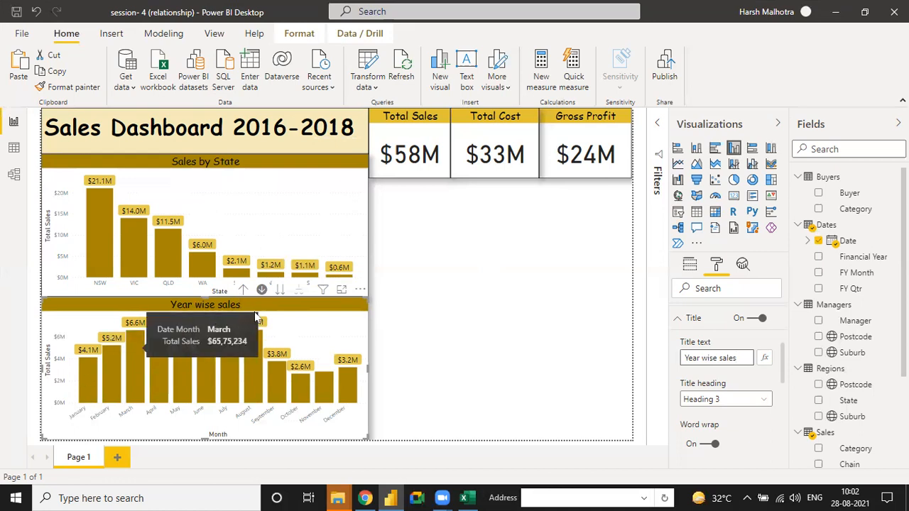
{"action": "left_click", "coordinate": [436, 288]}
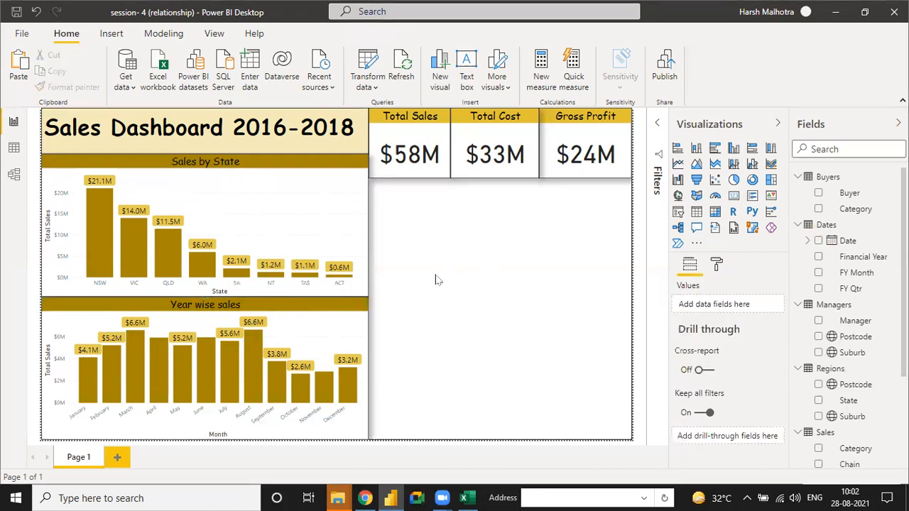
{"action": "scroll", "coordinate": [856, 309], "scroll_direction": "down", "scroll_amount": 3}
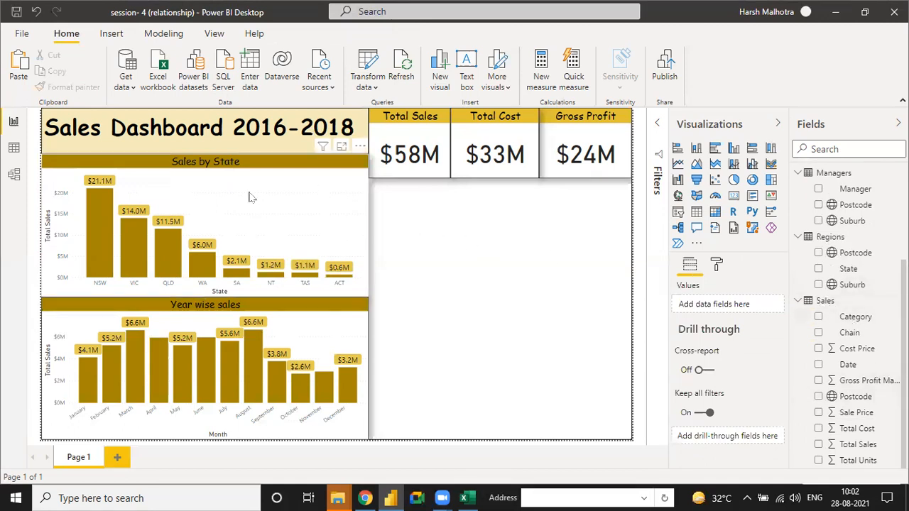
- Paste another copy of the chart to the right under the KPI cards, narrowed to fit
{"action": "left_click", "coordinate": [157, 189]}
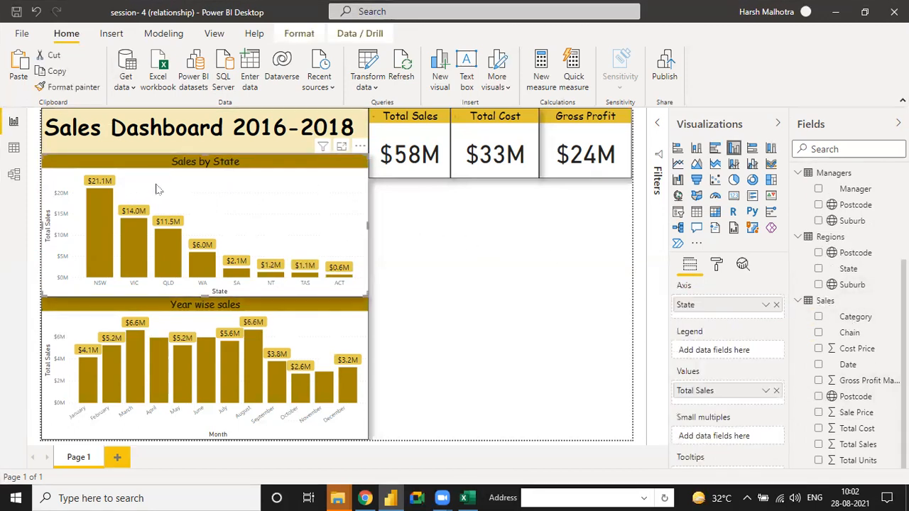
{"action": "left_click", "coordinate": [17, 68]}
{"action": "left_click_drag", "start_coordinate": [321, 169], "coordinate": [581, 186]}
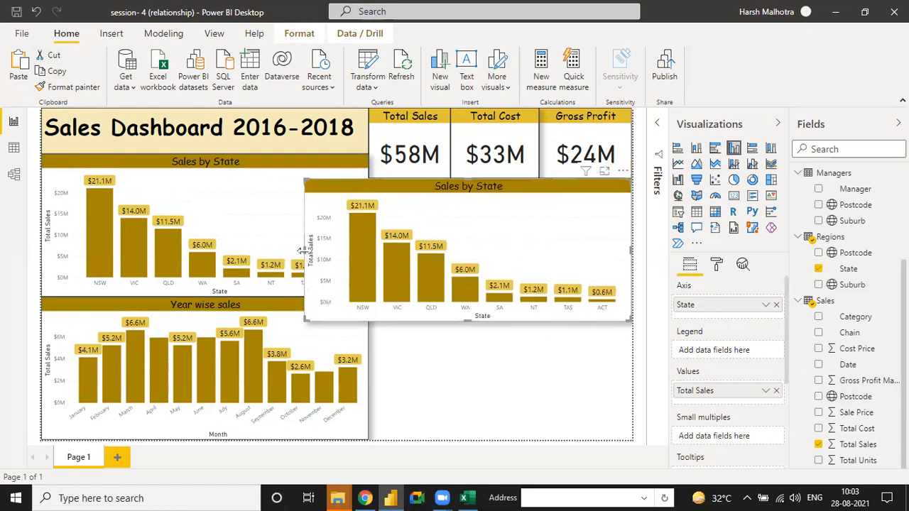
{"action": "left_click_drag", "start_coordinate": [302, 251], "coordinate": [370, 250]}
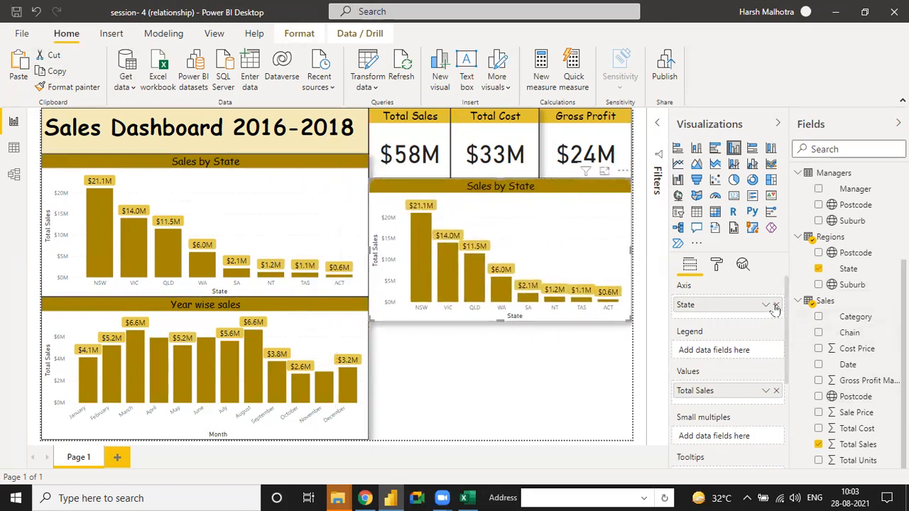
- Swap the copy's axis from State to Category and make it slightly shorter
{"action": "left_click", "coordinate": [775, 306]}
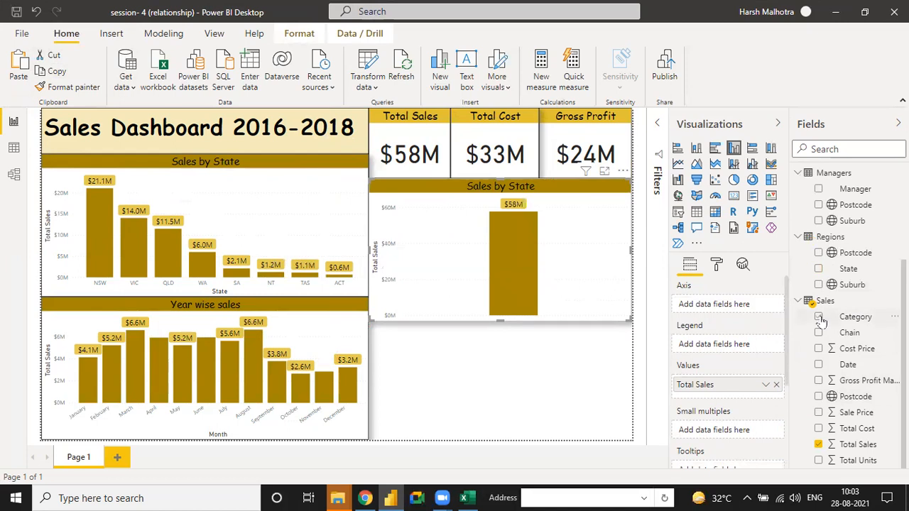
{"action": "left_click", "coordinate": [819, 317]}
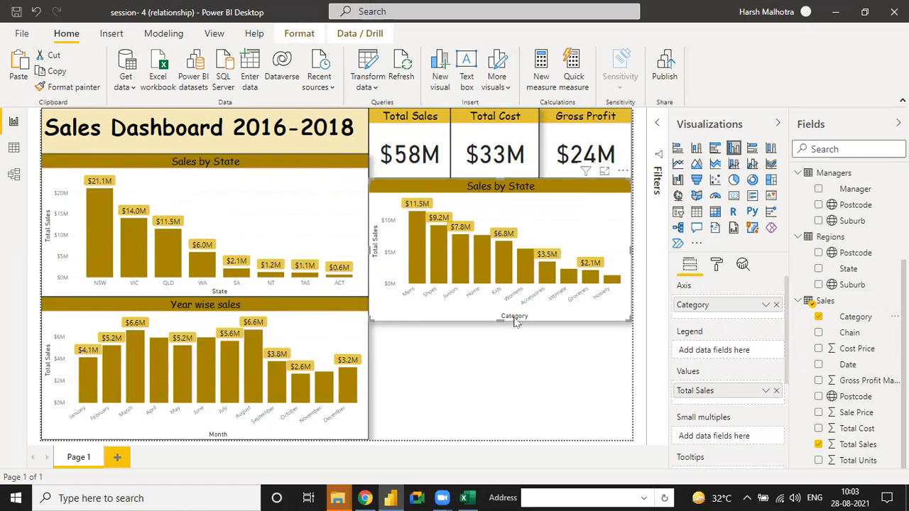
{"action": "left_click_drag", "start_coordinate": [515, 322], "coordinate": [507, 298]}
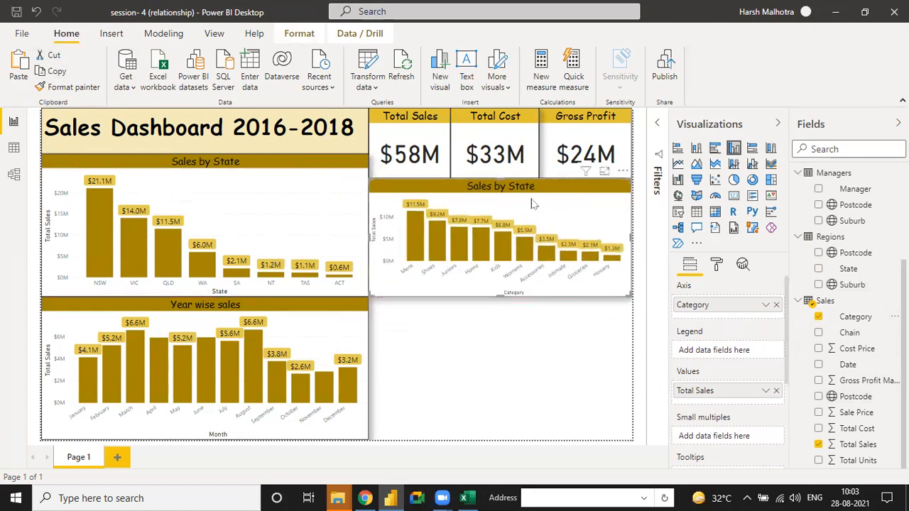
{"action": "left_click", "coordinate": [719, 267]}
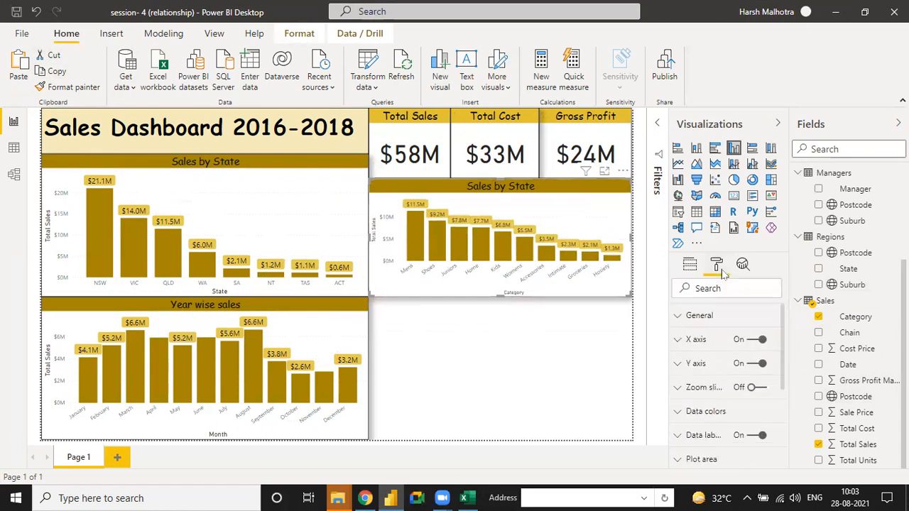
{"action": "scroll", "coordinate": [697, 403], "scroll_direction": "down", "scroll_amount": 5}
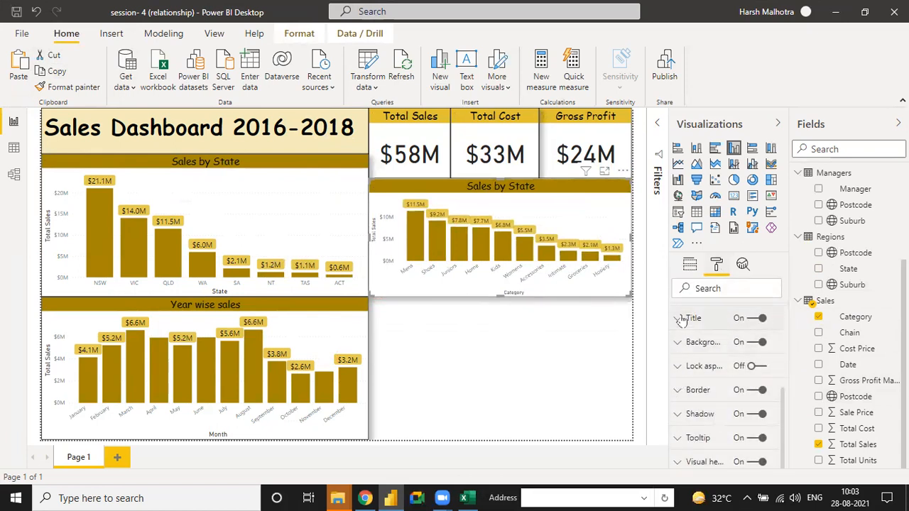
{"action": "left_click", "coordinate": [678, 318]}
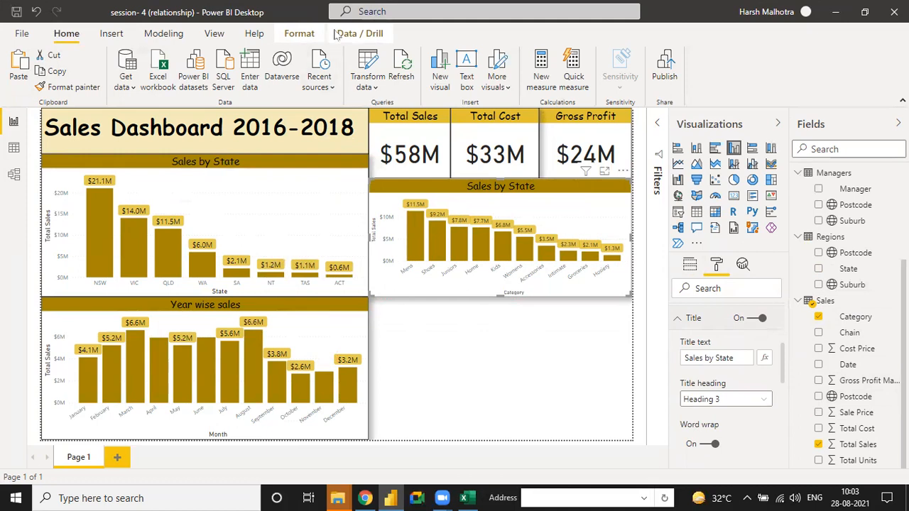
- Change the right chart's title from 'Sales by State' to 'Sales by Category'
{"action": "left_click", "coordinate": [578, 390]}
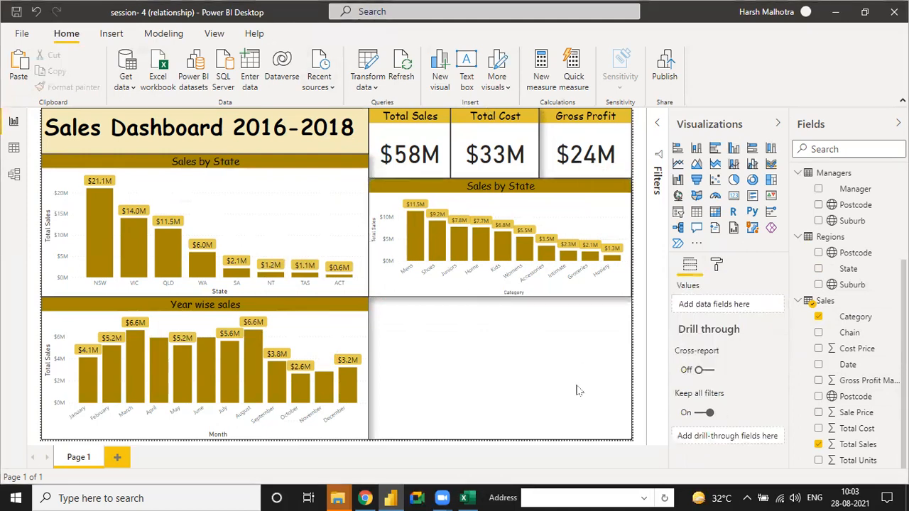
{"action": "left_click", "coordinate": [562, 226]}
{"action": "left_click", "coordinate": [716, 264]}
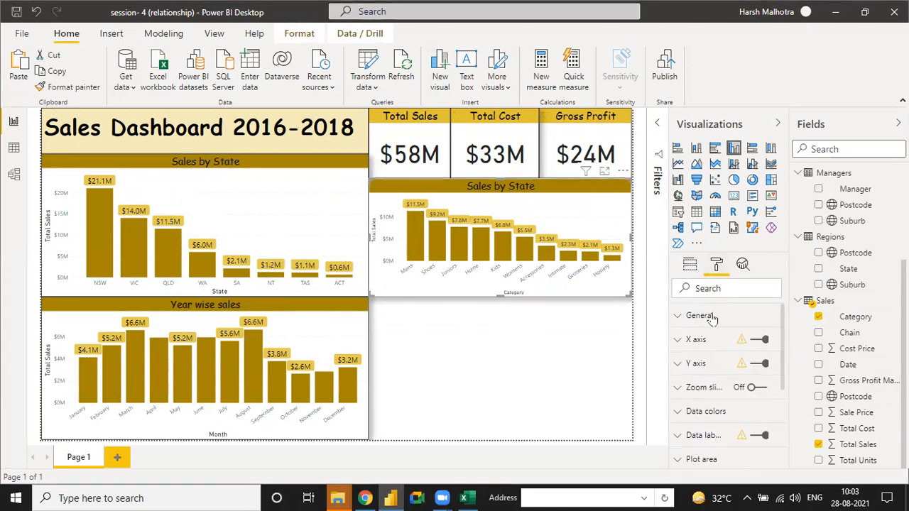
{"action": "scroll", "coordinate": [683, 390], "scroll_direction": "down", "scroll_amount": 4}
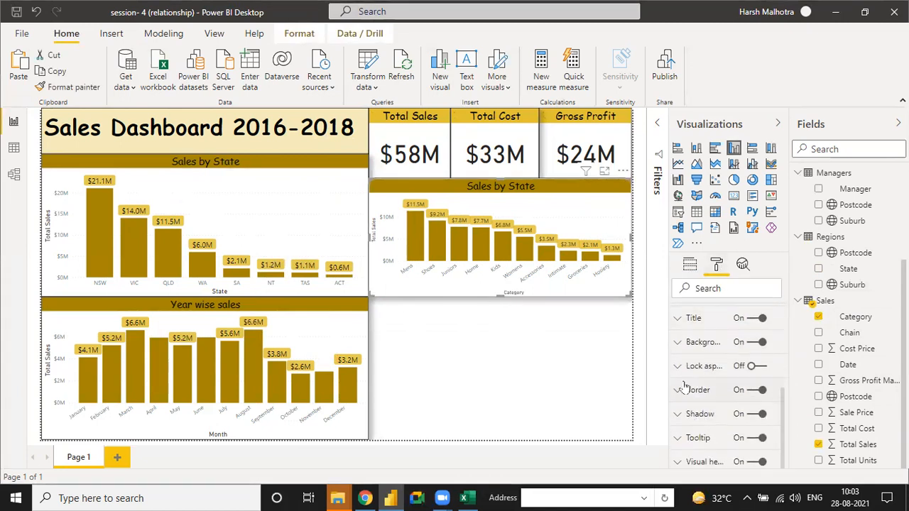
{"action": "left_click", "coordinate": [678, 318]}
{"action": "left_click", "coordinate": [738, 361]}
{"action": "key", "text": "BackSpace"}
{"action": "key", "text": "BackSpace"}
{"action": "key", "text": "BackSpace"}
{"action": "key", "text": "BackSpace"}
{"action": "key", "text": "BackSpace"}
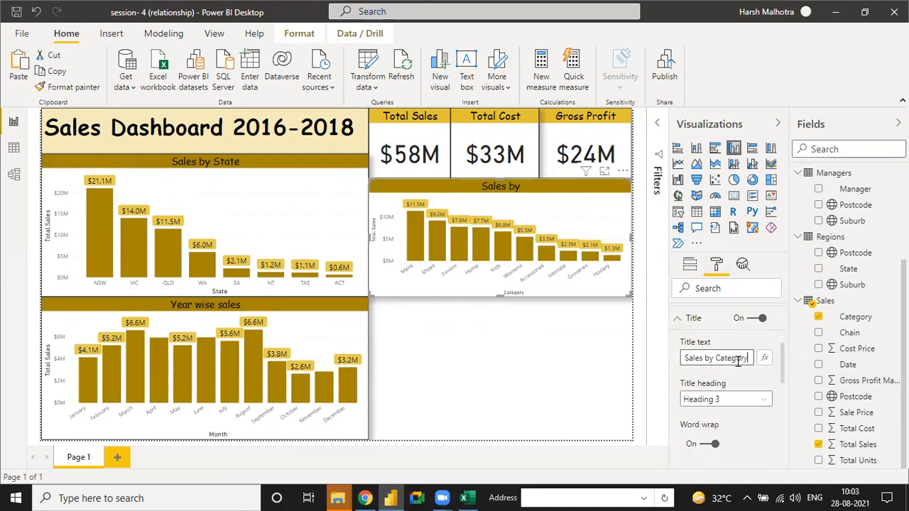
{"action": "left_click", "coordinate": [537, 334]}
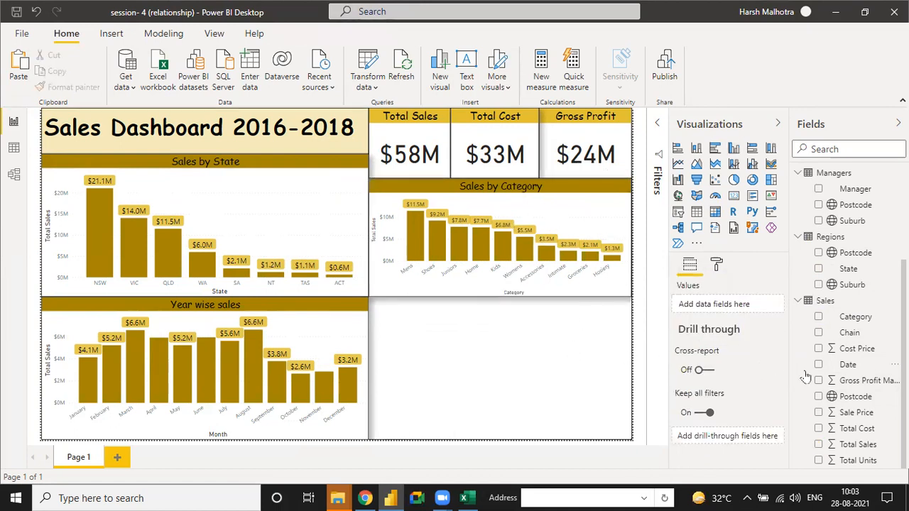
- Move the Sales by Category copy into the lower-right space, make it taller, and clear Category from its axis
{"action": "left_click", "coordinate": [518, 205]}
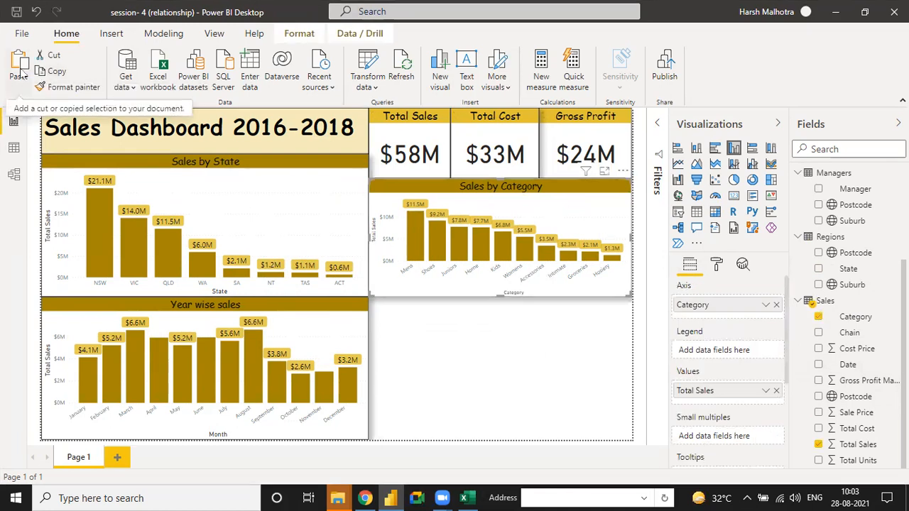
{"action": "left_click_drag", "start_coordinate": [501, 272], "coordinate": [502, 276]}
{"action": "left_click_drag", "start_coordinate": [518, 196], "coordinate": [519, 310]}
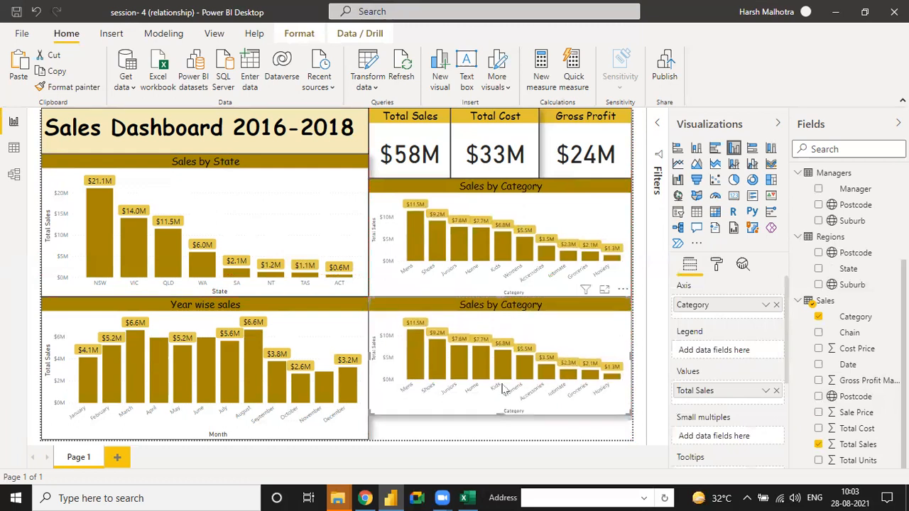
{"action": "left_click_drag", "start_coordinate": [501, 414], "coordinate": [502, 442]}
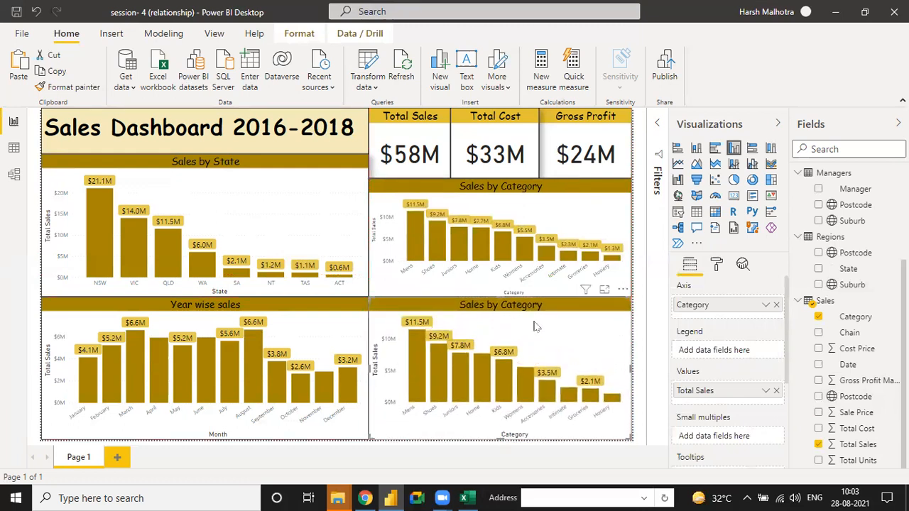
{"action": "left_click", "coordinate": [776, 306]}
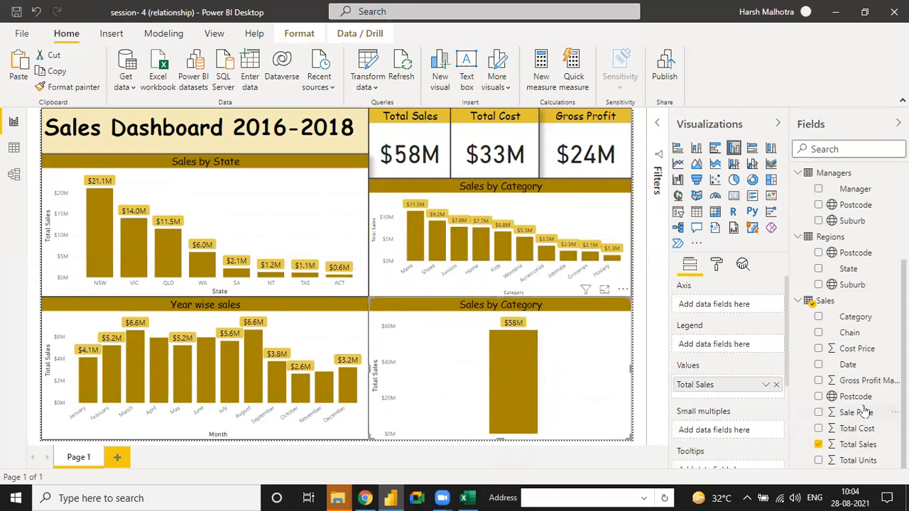
- Replace Total Sales with Gross Profit Margin in Values and break it down by State
{"action": "left_click", "coordinate": [818, 444]}
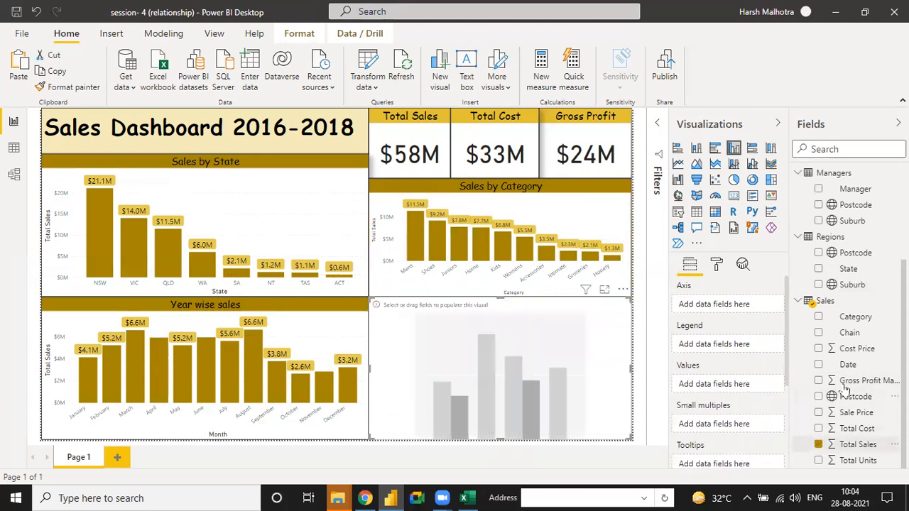
{"action": "left_click_drag", "start_coordinate": [829, 394], "coordinate": [717, 396]}
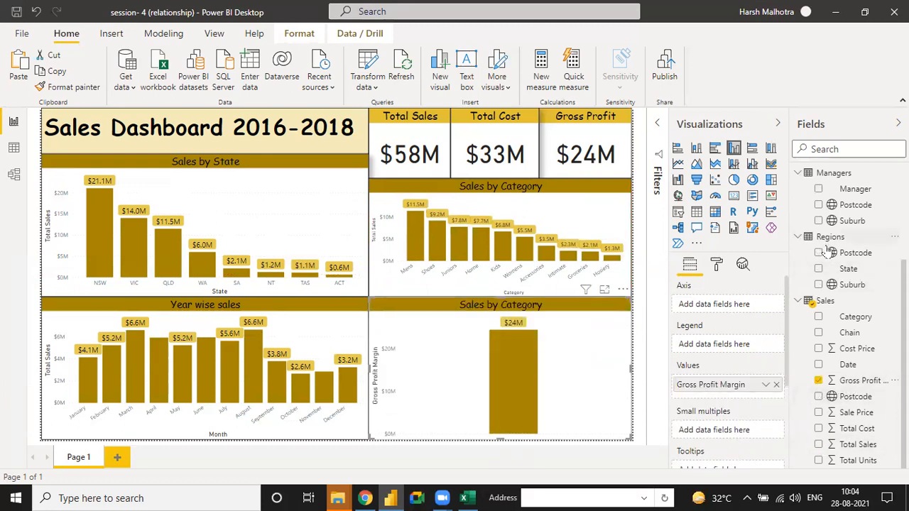
{"action": "left_click", "coordinate": [819, 269]}
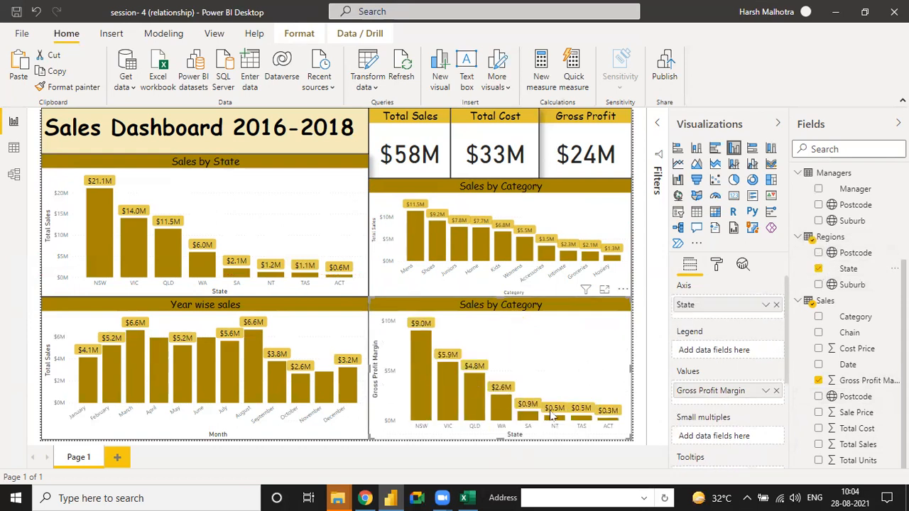
{"action": "left_click", "coordinate": [716, 265]}
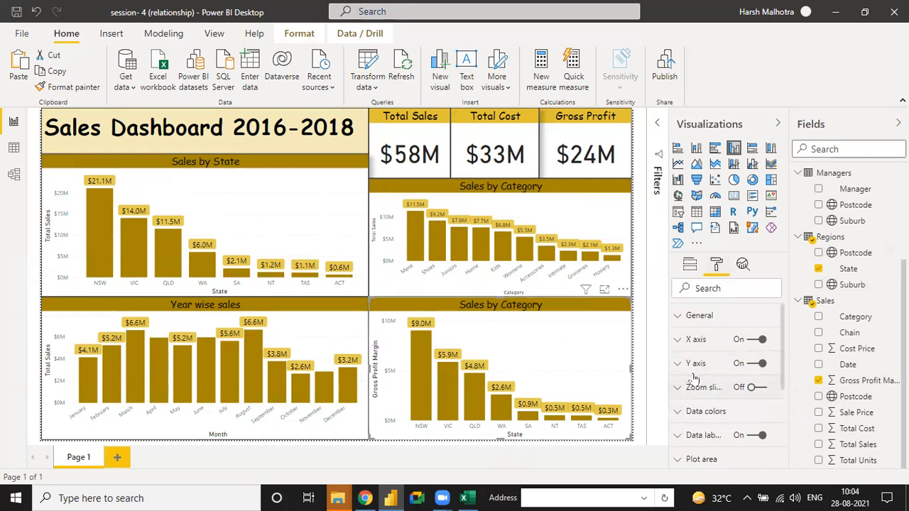
{"action": "scroll", "coordinate": [683, 413], "scroll_direction": "down", "scroll_amount": 5}
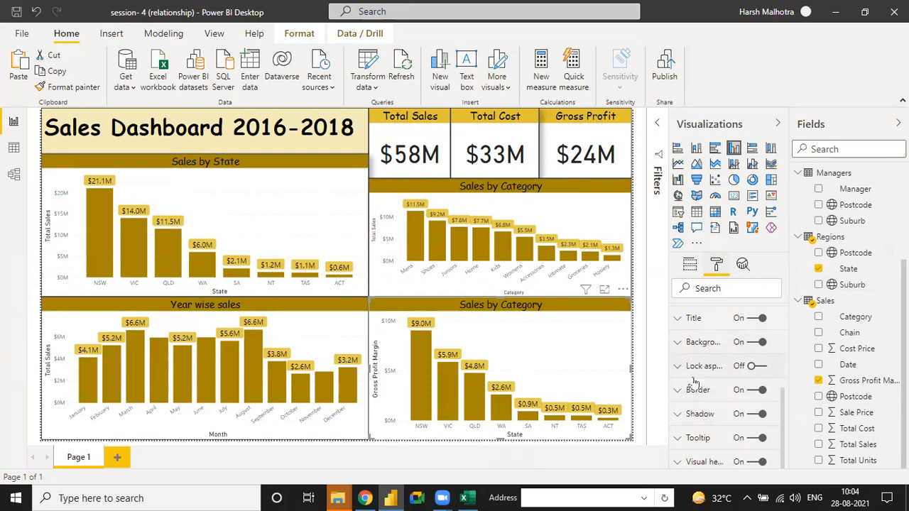
- Set the lower chart's title text to 'Gross Profit Margin'
{"action": "left_click", "coordinate": [679, 321]}
{"action": "left_click", "coordinate": [720, 360]}
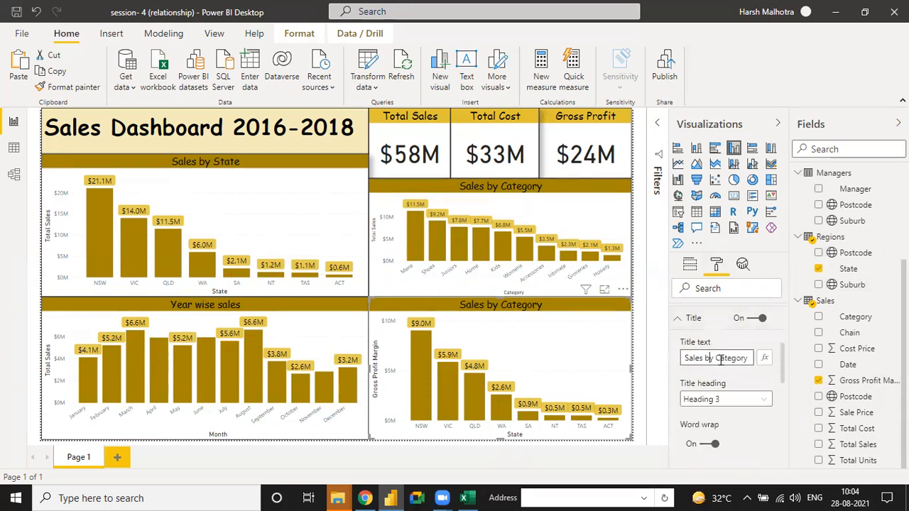
{"action": "key", "text": "ctrl+a"}
{"action": "type", "text": "Gross Profit Margin"}
{"action": "left_click", "coordinate": [561, 347]}
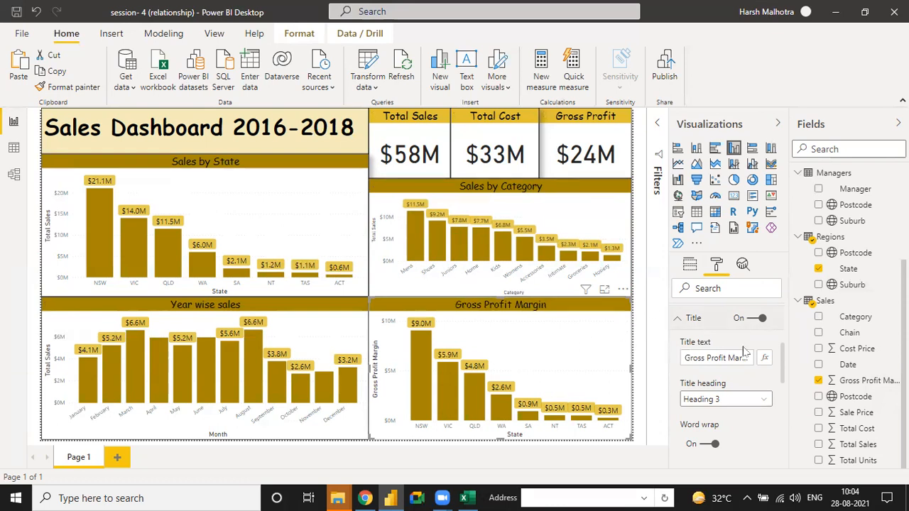
{"action": "left_click", "coordinate": [679, 318]}
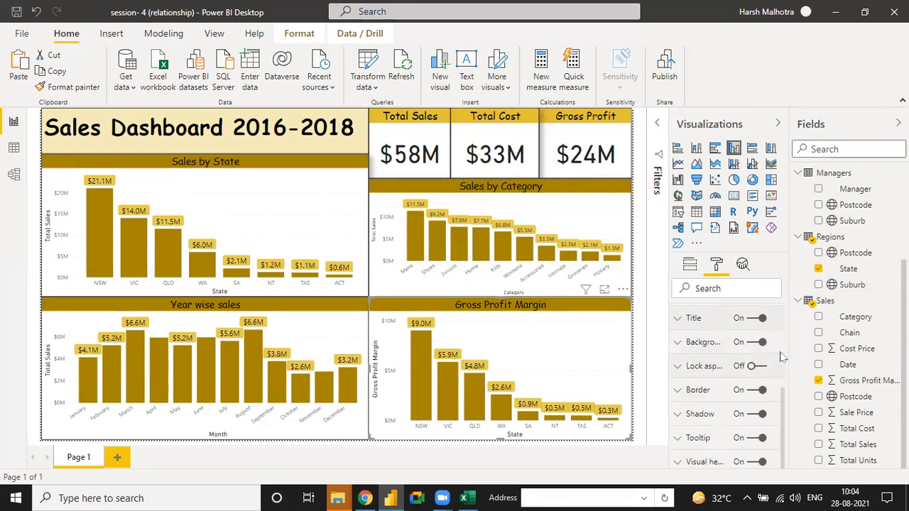
- Expand Data colors and open conditional formatting for the default bar color
{"action": "scroll", "coordinate": [784, 408], "scroll_direction": "up", "scroll_amount": 1}
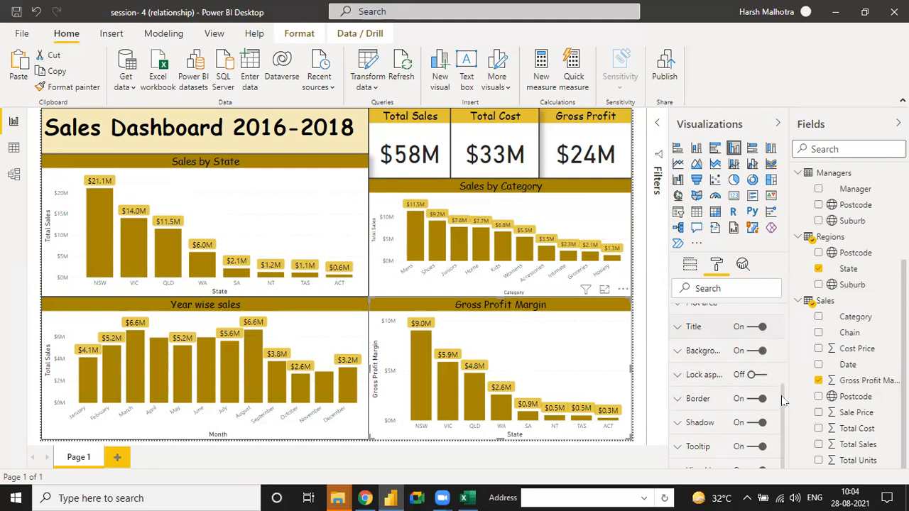
{"action": "scroll", "coordinate": [781, 382], "scroll_direction": "up", "scroll_amount": 3}
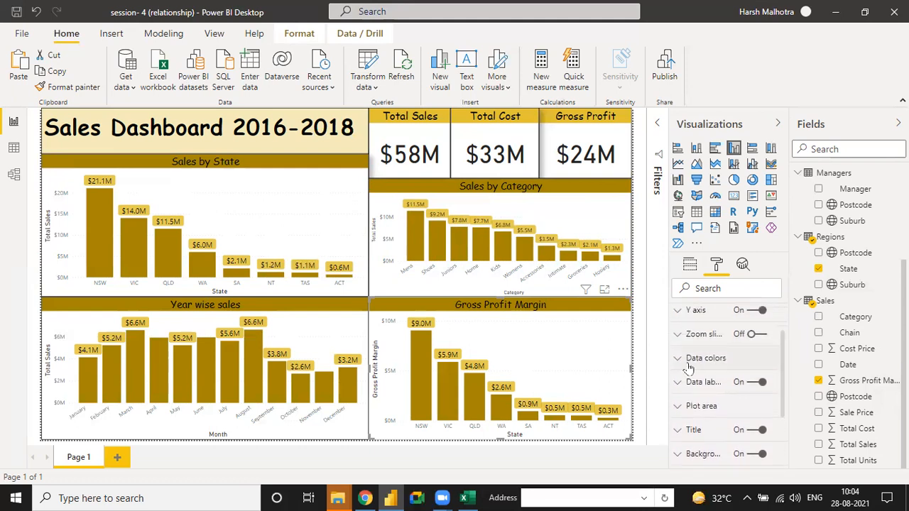
{"action": "left_click", "coordinate": [679, 359]}
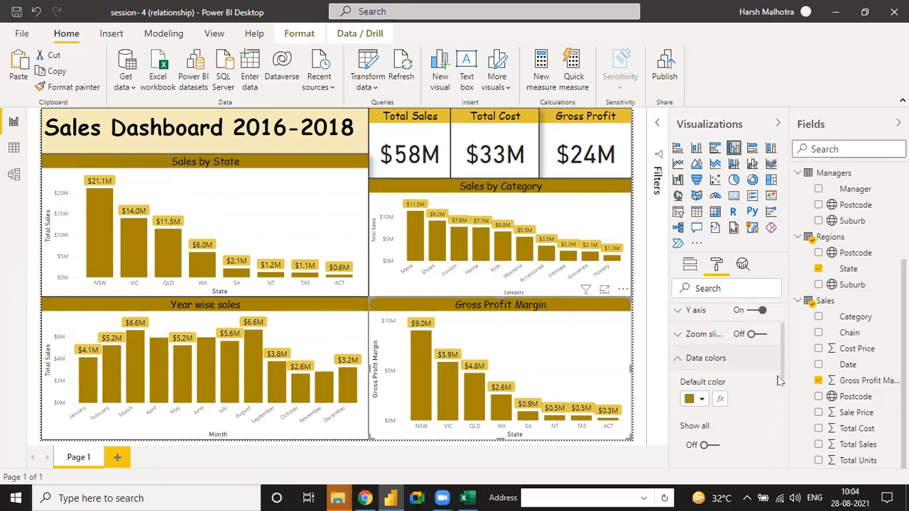
{"action": "scroll", "coordinate": [781, 384], "scroll_direction": "down", "scroll_amount": 1}
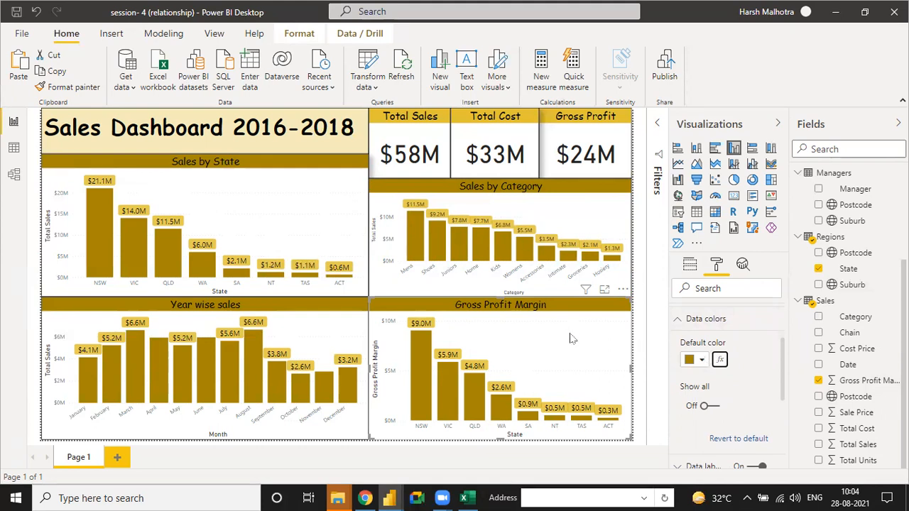
{"action": "left_click", "coordinate": [718, 359]}
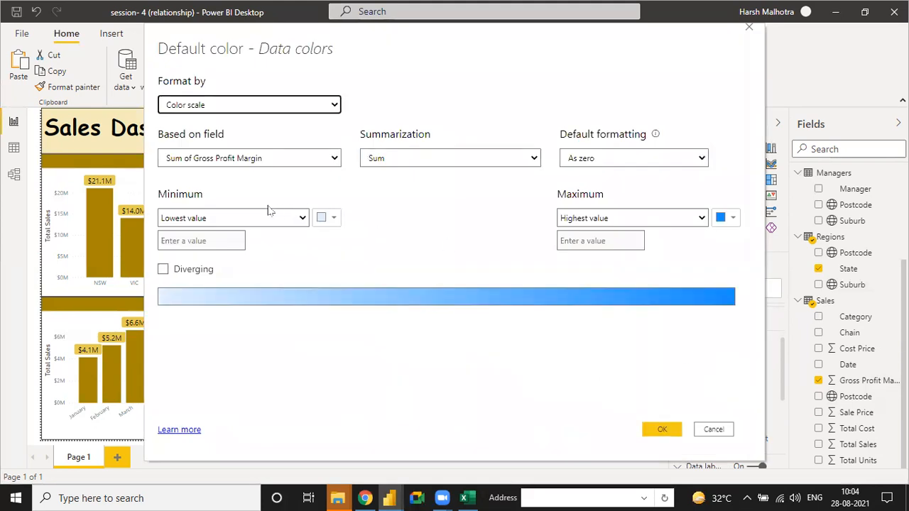
- Apply a colour scale to the Gross Profit Margin bars with red #DF1C0A as the minimum colour
{"action": "left_click", "coordinate": [244, 158]}
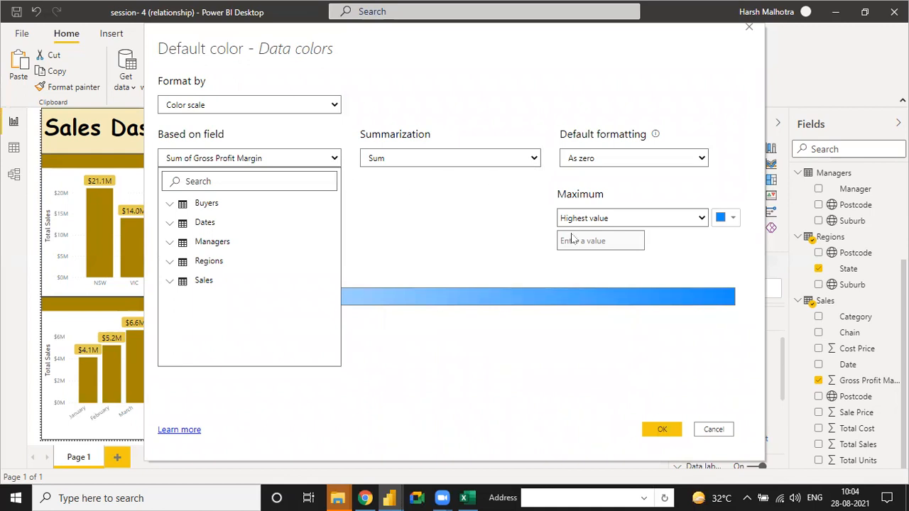
{"action": "left_click", "coordinate": [651, 430]}
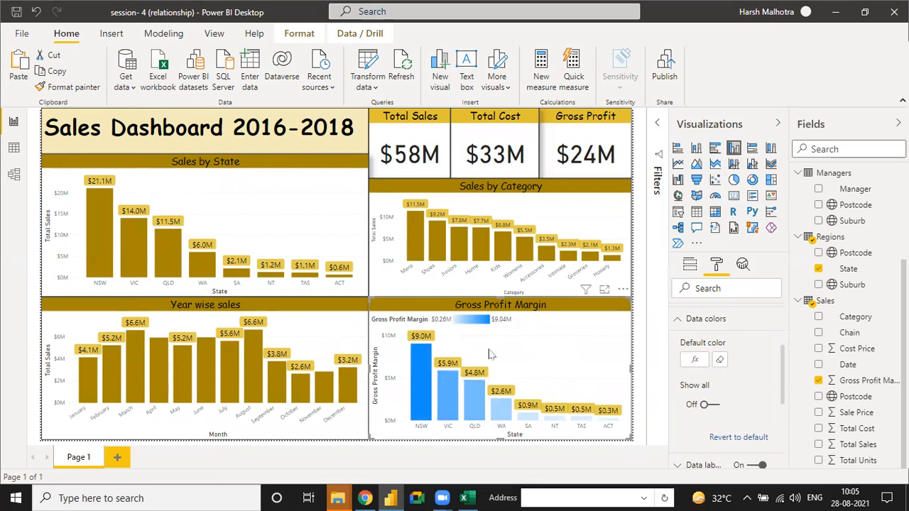
{"action": "left_click", "coordinate": [695, 359]}
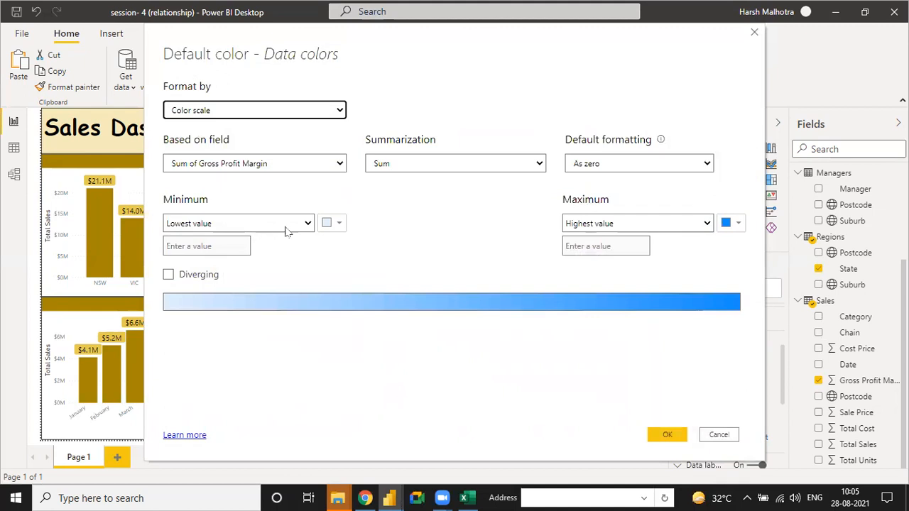
{"action": "left_click", "coordinate": [329, 224]}
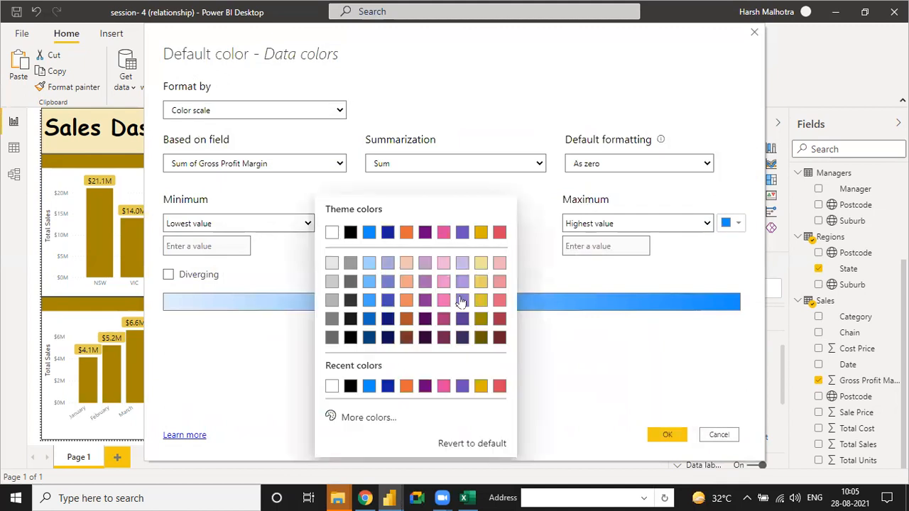
{"action": "left_click", "coordinate": [362, 418]}
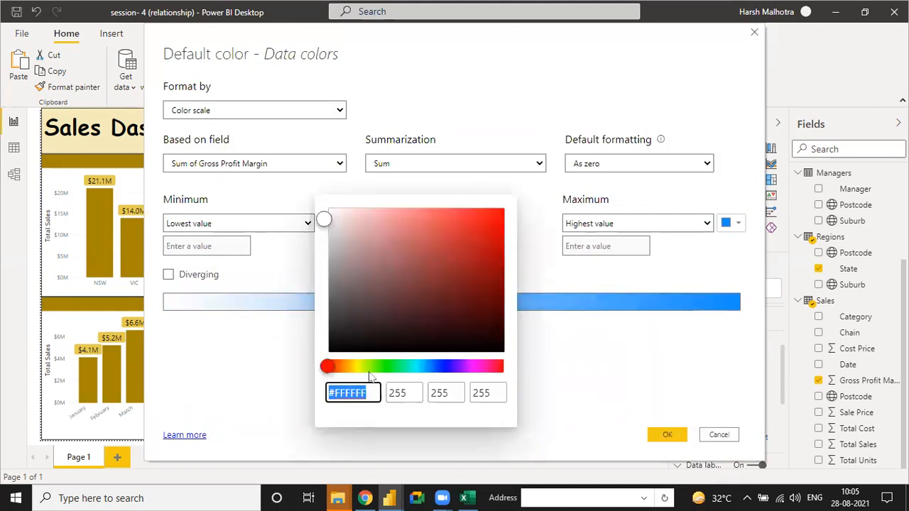
{"action": "left_click", "coordinate": [329, 366]}
{"action": "left_click_drag", "start_coordinate": [478, 243], "coordinate": [491, 224]}
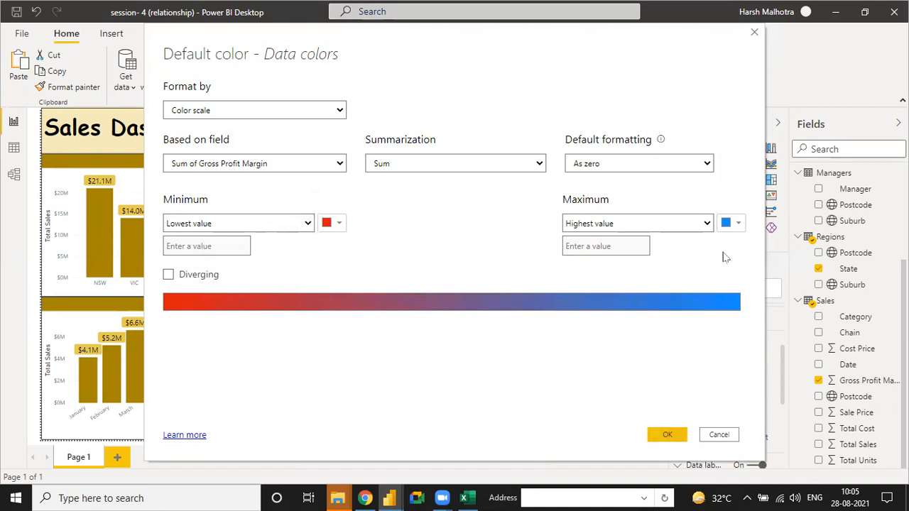
- Set the maximum colour to bright green #0FDA1C and apply the red-to-green scale
{"action": "left_click", "coordinate": [728, 223]}
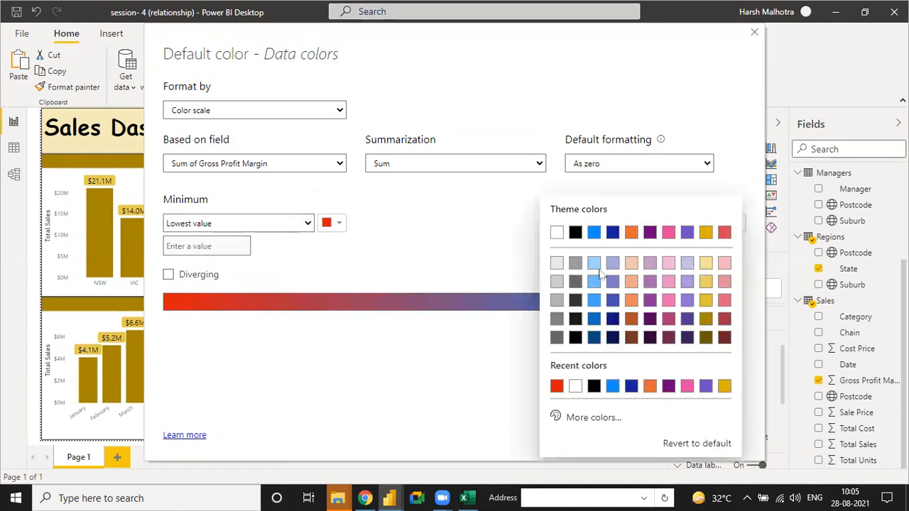
{"action": "left_click", "coordinate": [588, 417]}
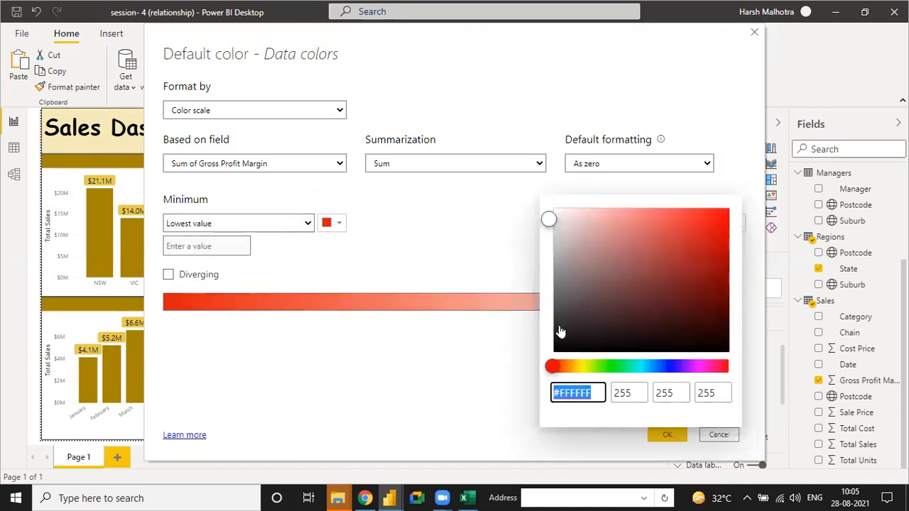
{"action": "left_click", "coordinate": [604, 367]}
{"action": "left_click", "coordinate": [714, 261]}
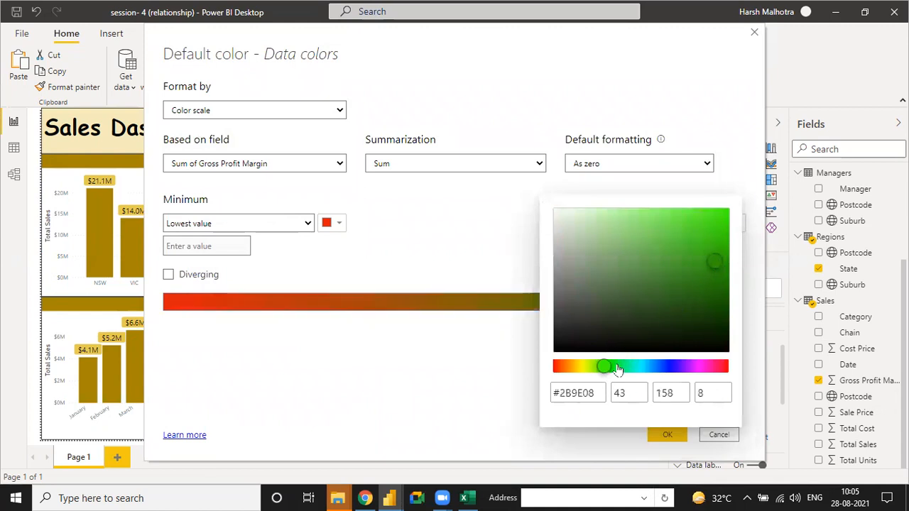
{"action": "left_click_drag", "start_coordinate": [606, 372], "coordinate": [613, 369]}
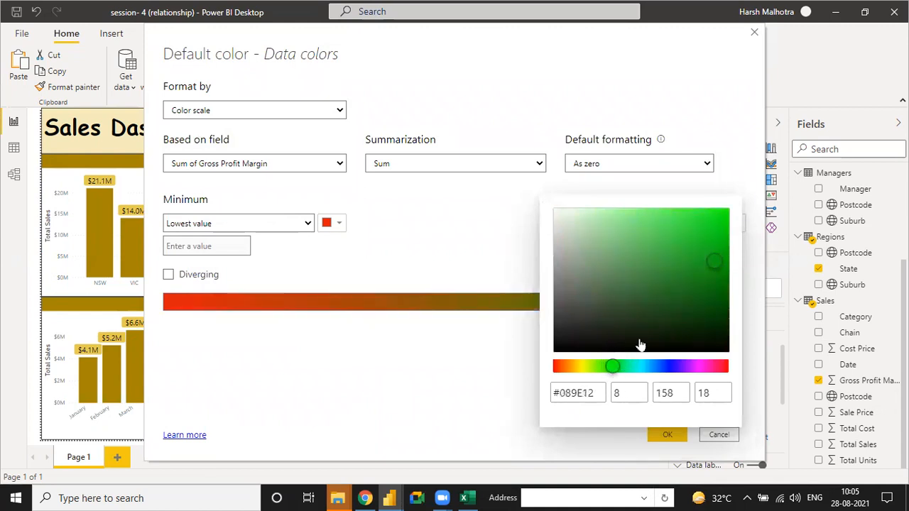
{"action": "left_click_drag", "start_coordinate": [710, 263], "coordinate": [711, 227]}
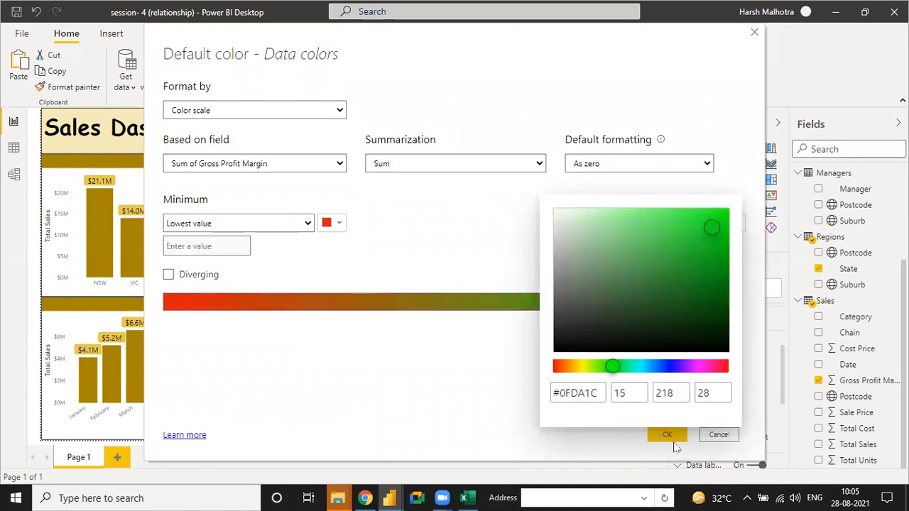
{"action": "left_click", "coordinate": [481, 378]}
{"action": "left_click", "coordinate": [666, 434]}
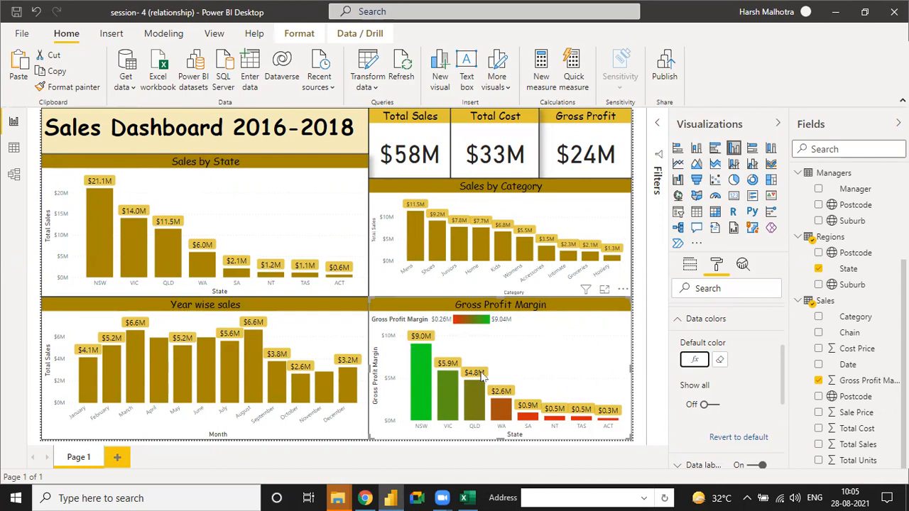
{"action": "left_click", "coordinate": [558, 221]}
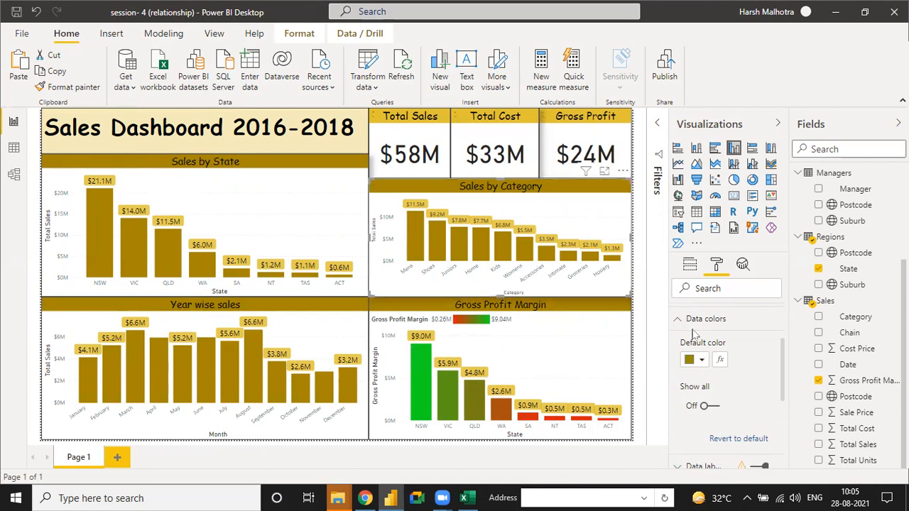
- Open the Sales by Category bar colour scale and keep its minimum at the lowest value
{"action": "left_click_drag", "start_coordinate": [784, 365], "coordinate": [746, 377]}
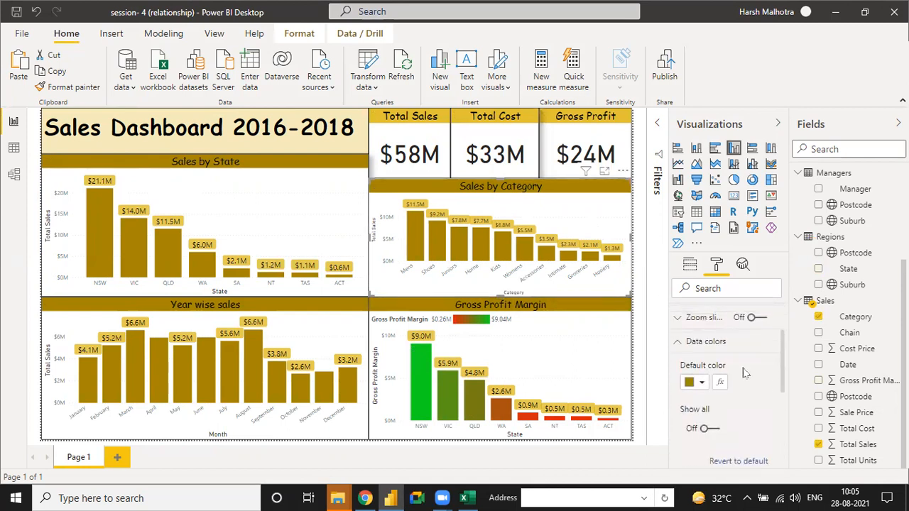
{"action": "left_click", "coordinate": [720, 382]}
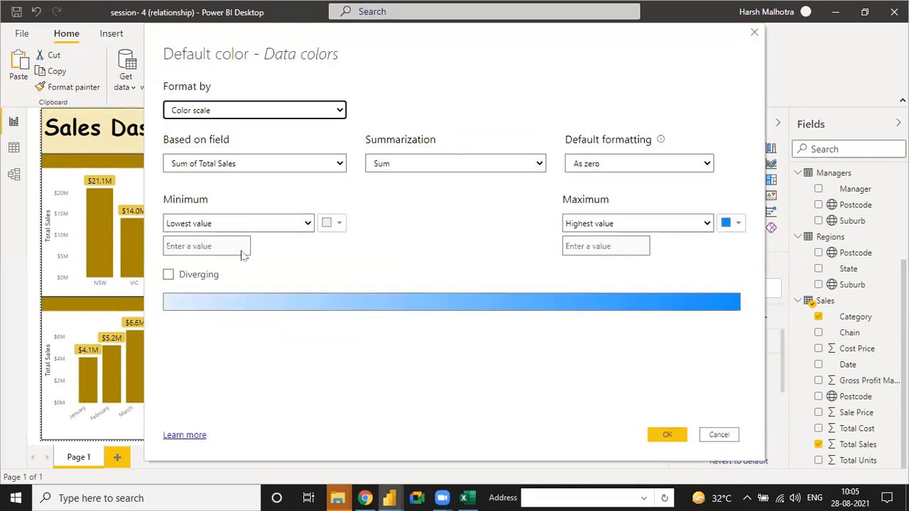
{"action": "left_click", "coordinate": [301, 225]}
{"action": "left_click", "coordinate": [232, 249]}
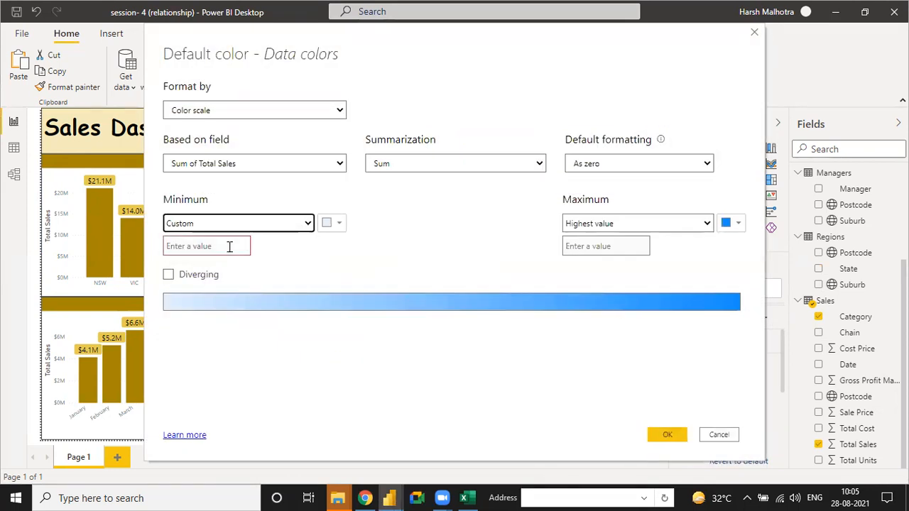
{"action": "left_click", "coordinate": [220, 246]}
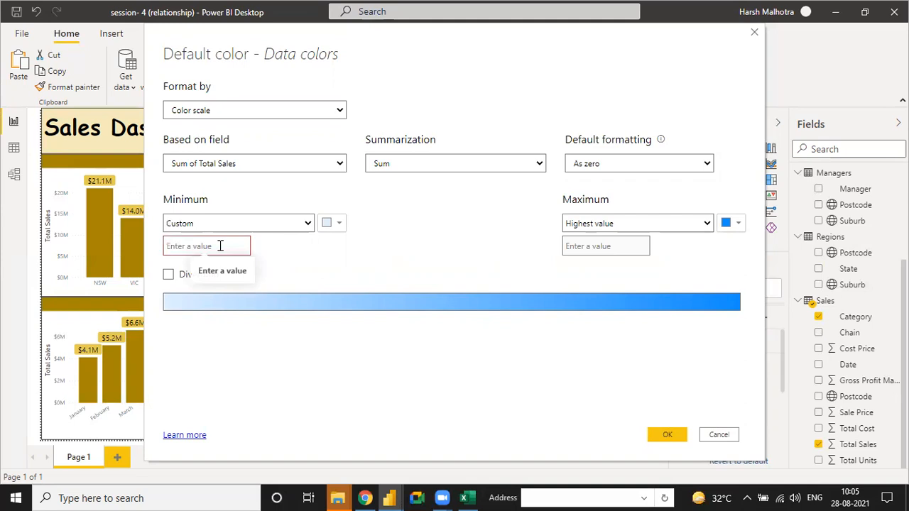
{"action": "type", "text": "50"}
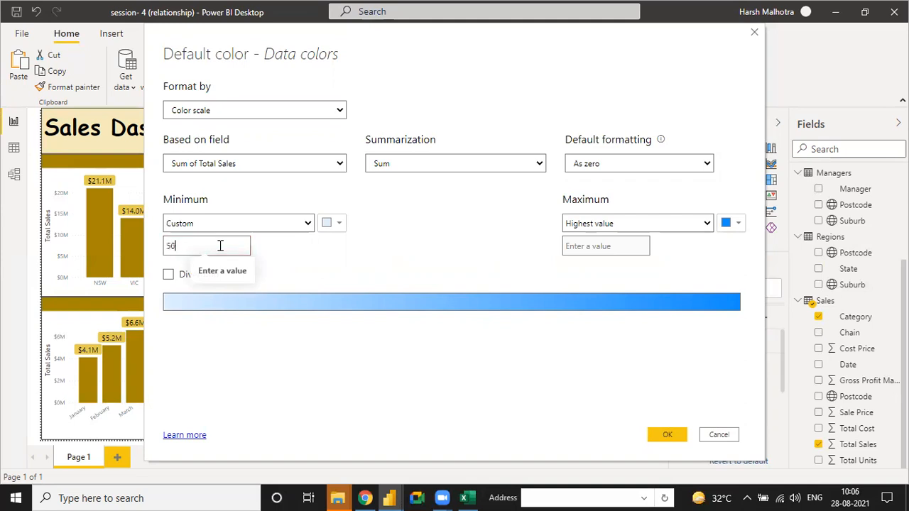
{"action": "key", "text": "BackSpace"}
{"action": "key", "text": "BackSpace"}
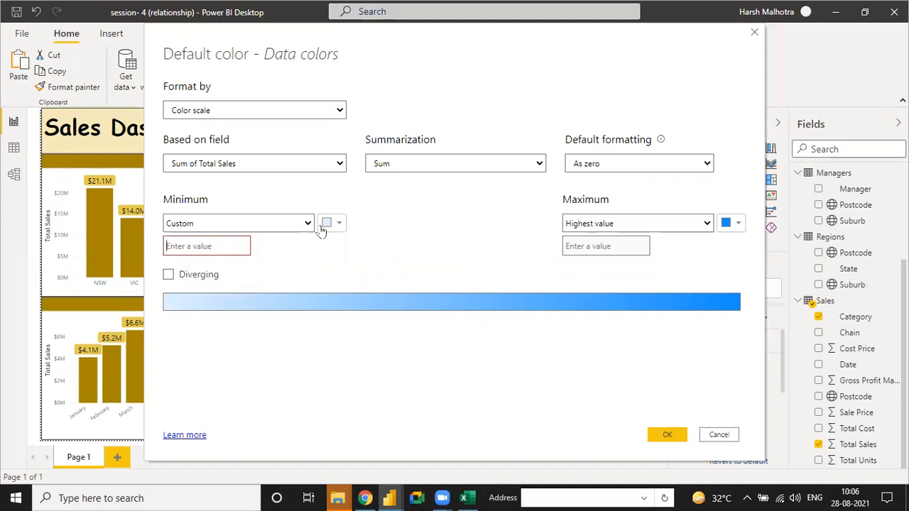
{"action": "left_click", "coordinate": [326, 222]}
{"action": "left_click", "coordinate": [270, 224]}
{"action": "left_click", "coordinate": [270, 224]}
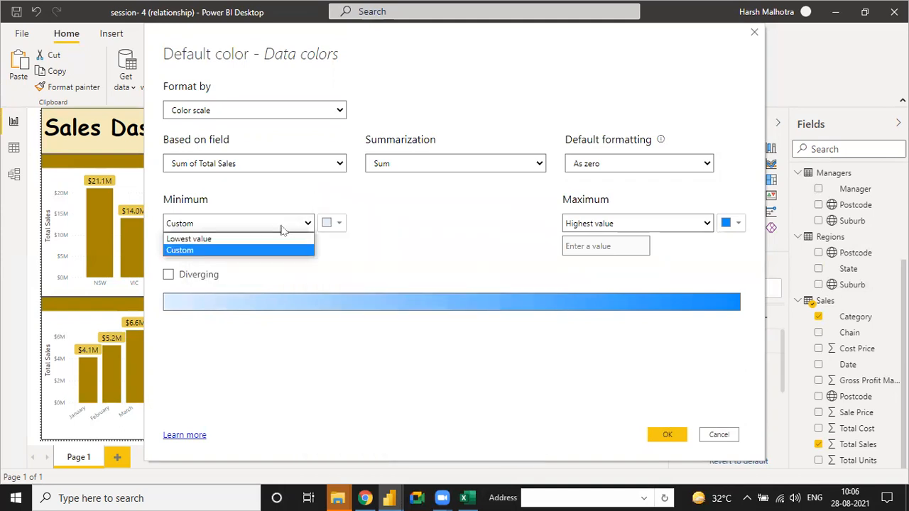
{"action": "left_click", "coordinate": [264, 237]}
- Try green and red for the lowest-value colour and green for the highest
{"action": "left_click", "coordinate": [328, 224]}
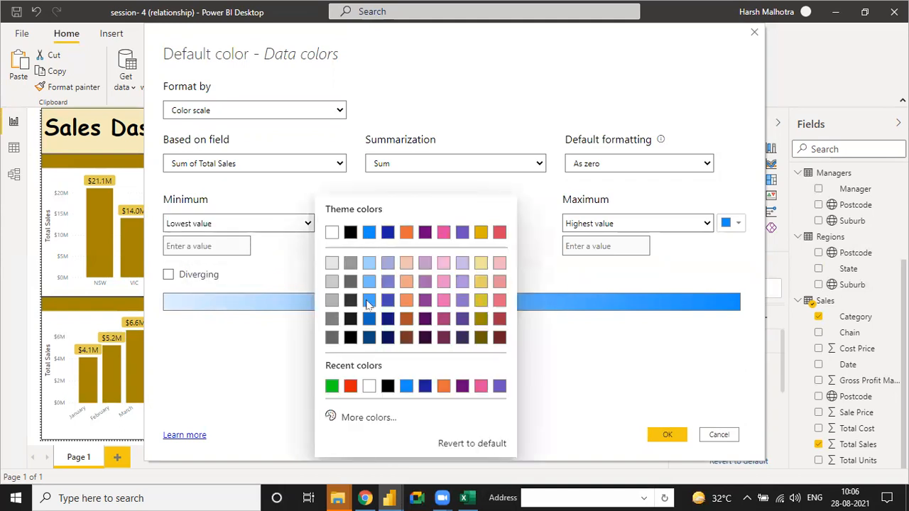
{"action": "left_click", "coordinate": [331, 385]}
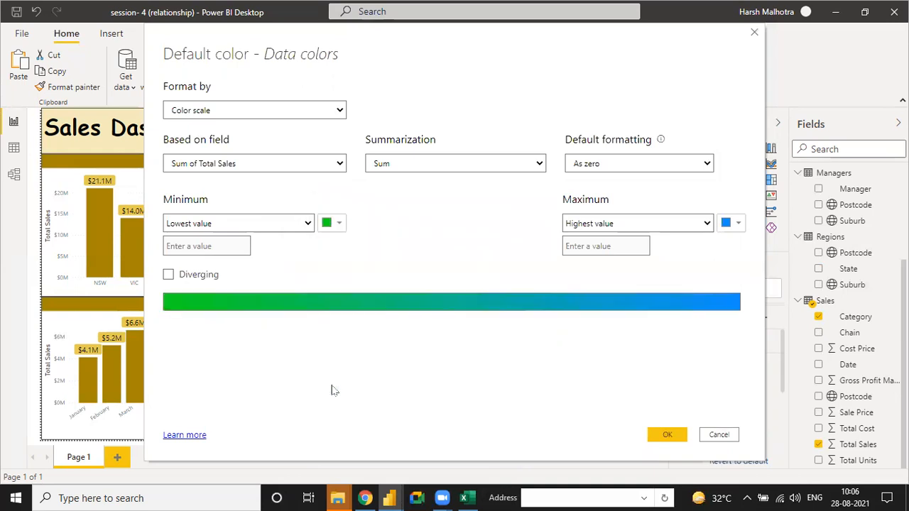
{"action": "left_click", "coordinate": [607, 222]}
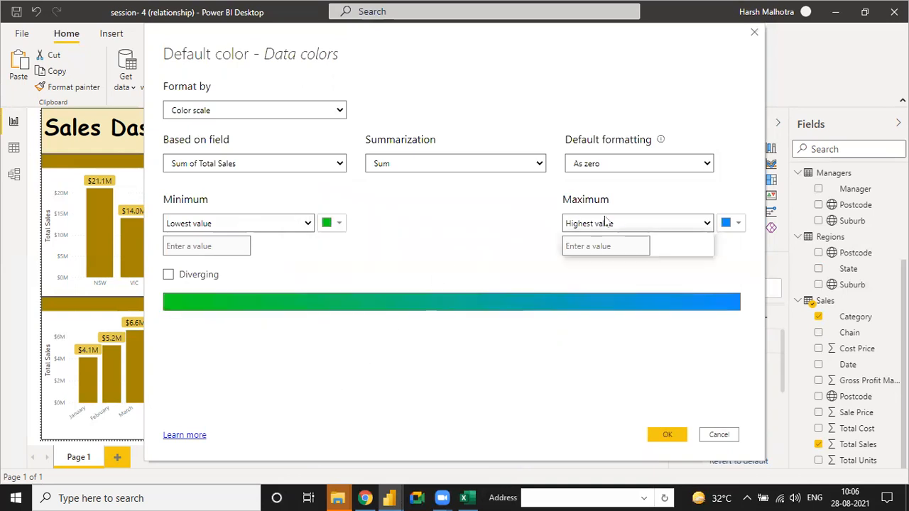
{"action": "left_click", "coordinate": [329, 224]}
{"action": "left_click", "coordinate": [350, 386]}
{"action": "left_click", "coordinate": [597, 224]}
{"action": "left_click", "coordinate": [724, 224]}
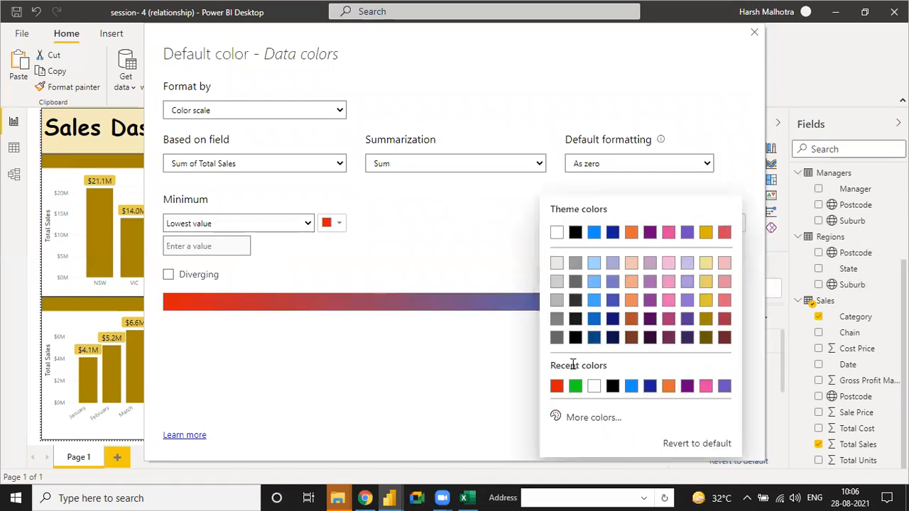
{"action": "left_click", "coordinate": [575, 386]}
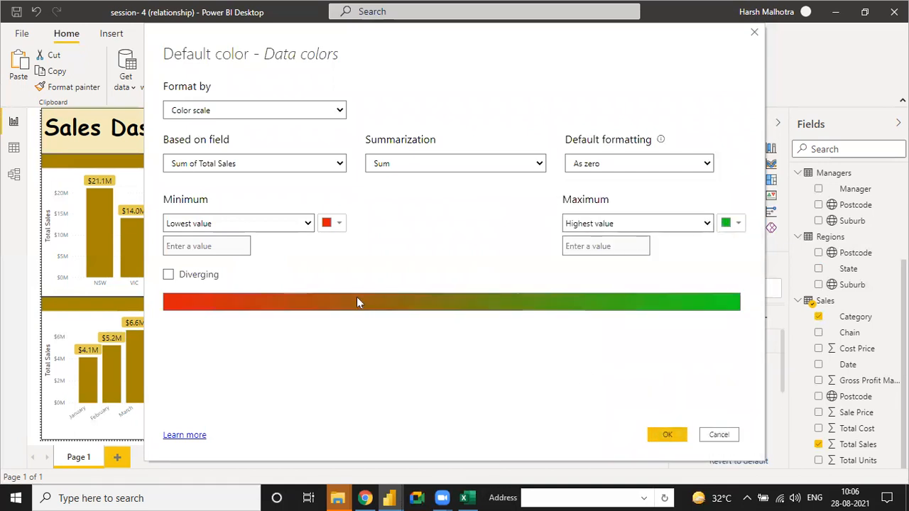
- Set the lowest value to dark grey and the highest to dark gold, then apply
{"action": "left_click", "coordinate": [332, 224]}
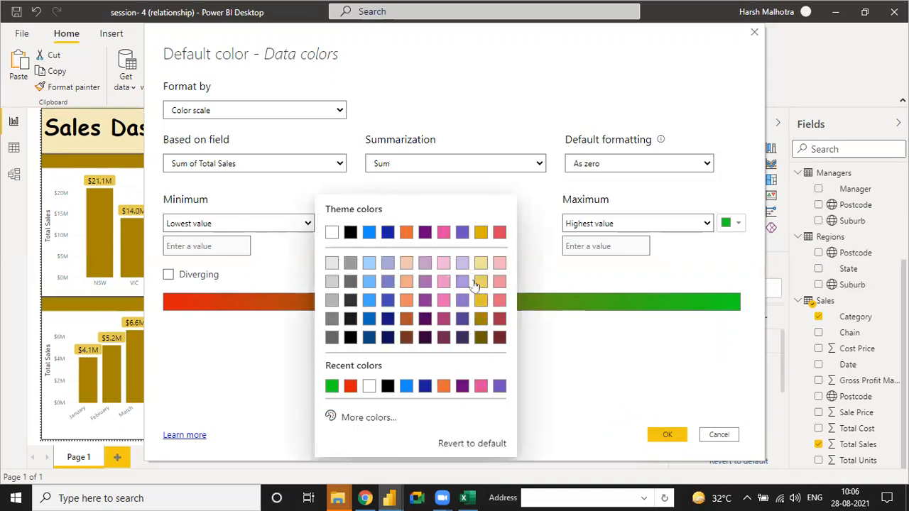
{"action": "left_click", "coordinate": [332, 301]}
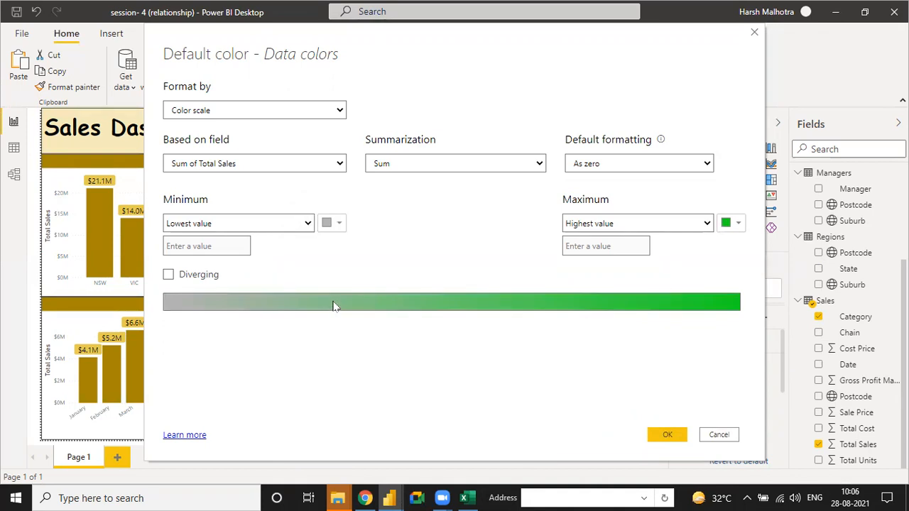
{"action": "left_click", "coordinate": [336, 235]}
{"action": "left_click", "coordinate": [332, 319]}
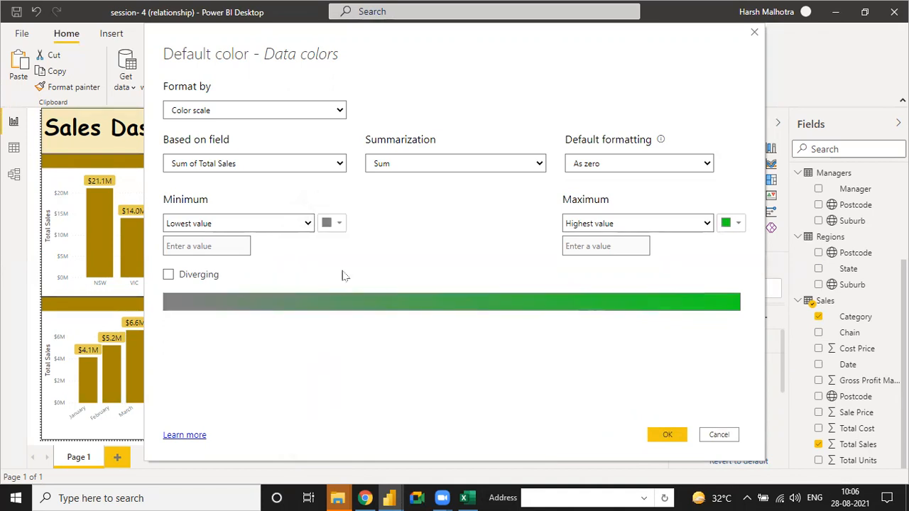
{"action": "left_click", "coordinate": [728, 224]}
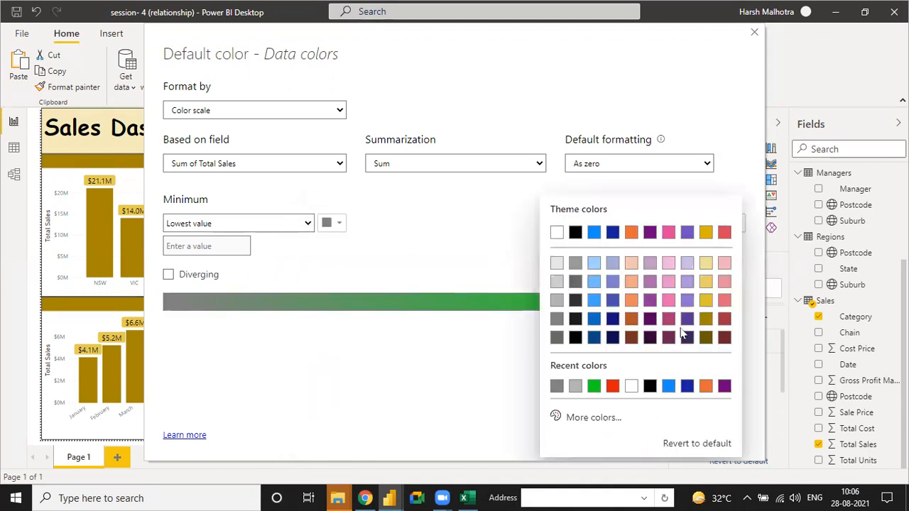
{"action": "left_click", "coordinate": [704, 321]}
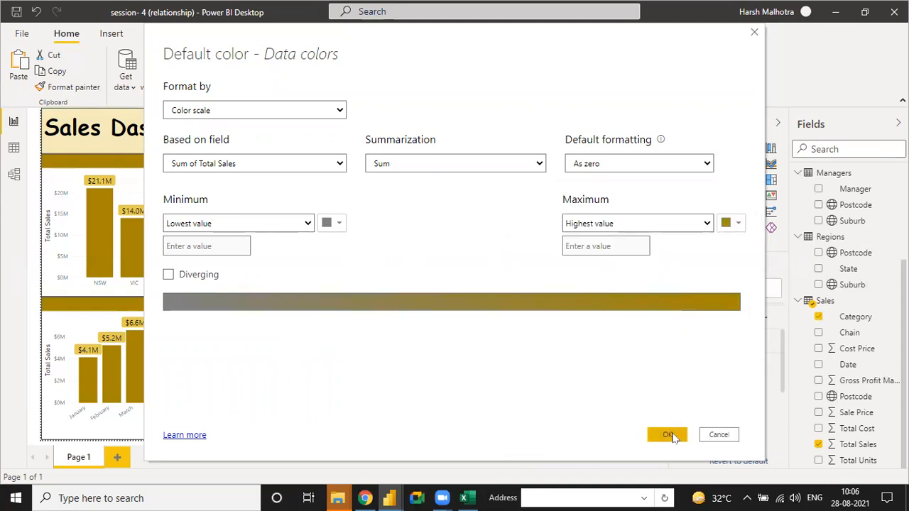
{"action": "left_click", "coordinate": [668, 435]}
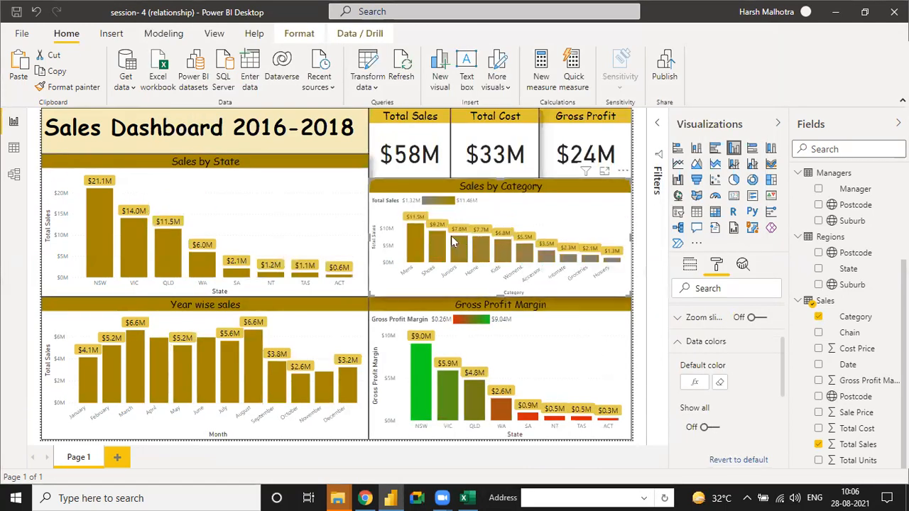
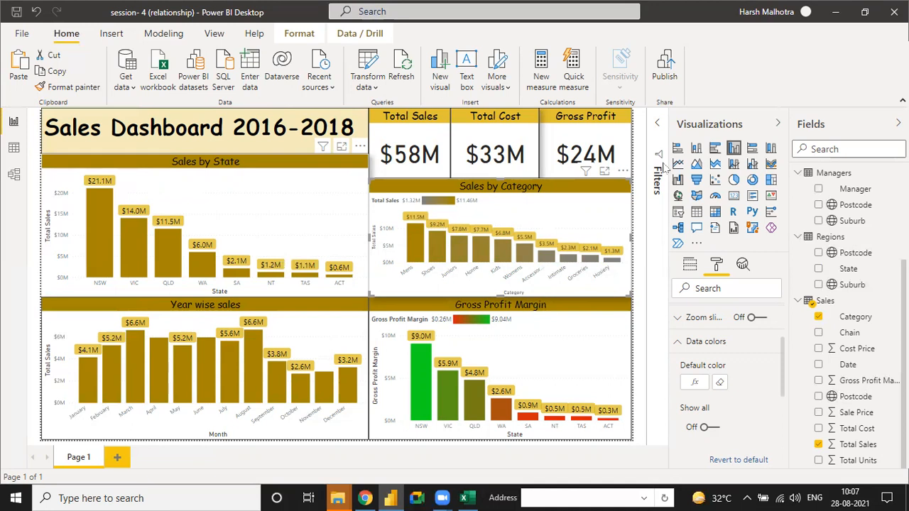
- Collapse the Fields and Visualizations panes so the dashboard canvas fills the window
{"action": "left_click", "coordinate": [899, 123]}
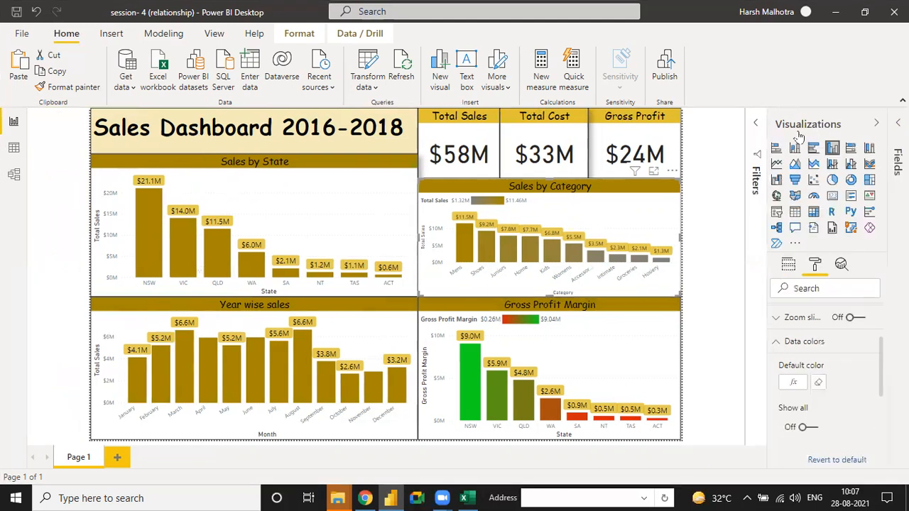
{"action": "left_click", "coordinate": [873, 122]}
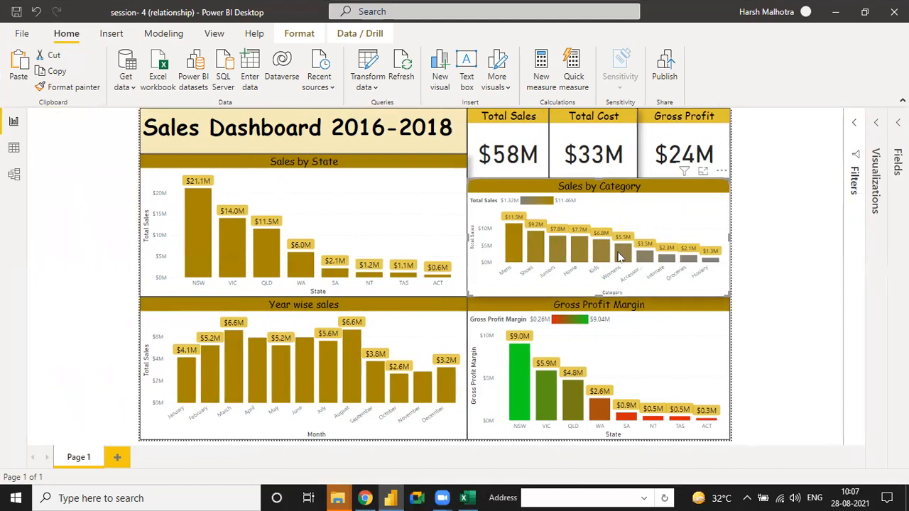
{"action": "mouse_move", "coordinate": [619, 257]}
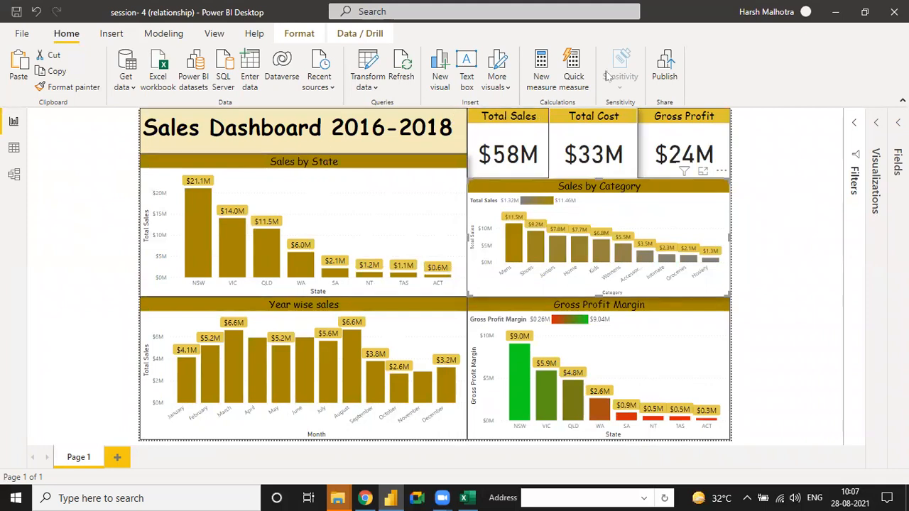
- Start publishing and save the report's pending changes when prompted
{"action": "left_click", "coordinate": [664, 65]}
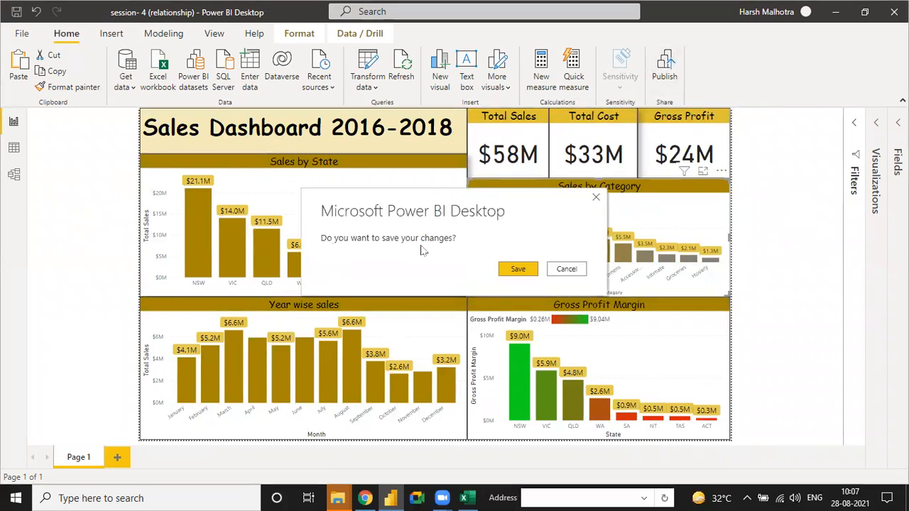
{"action": "left_click", "coordinate": [508, 272]}
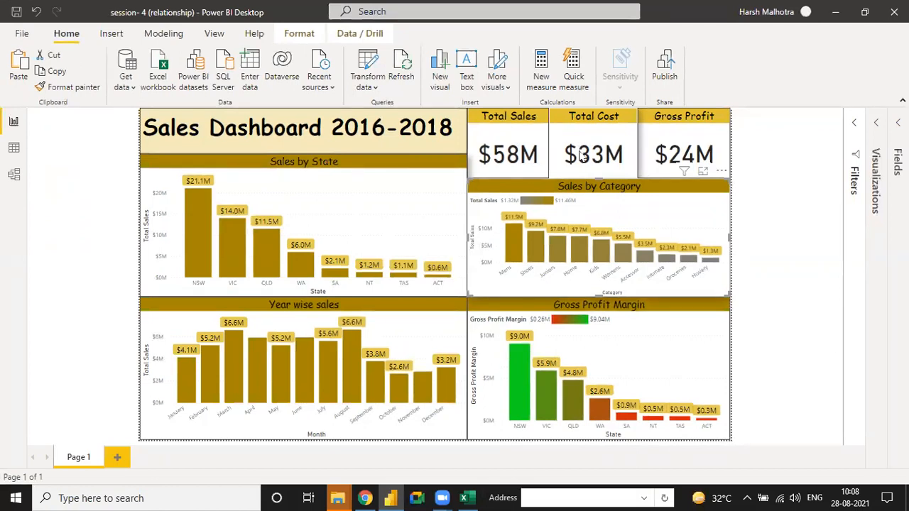
- Sign in to Power BI with the work account's e-mail and password to continue publishing
{"action": "left_click", "coordinate": [665, 69]}
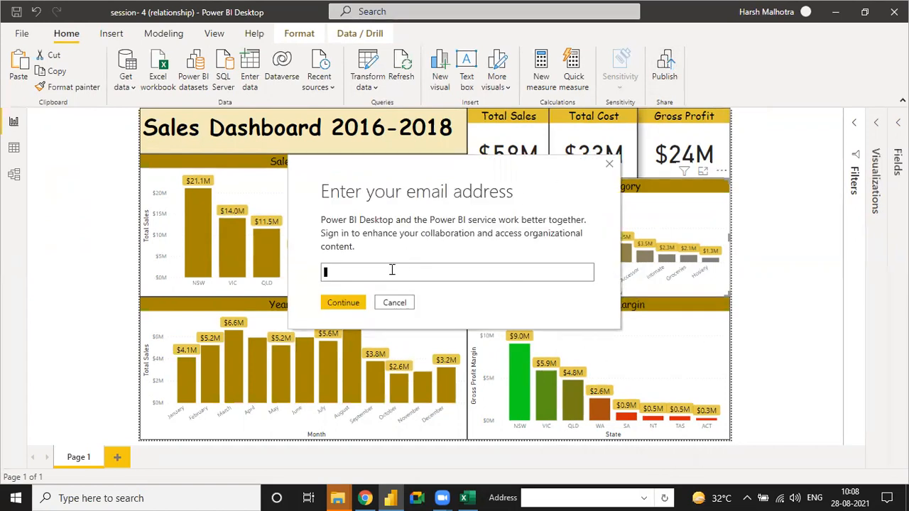
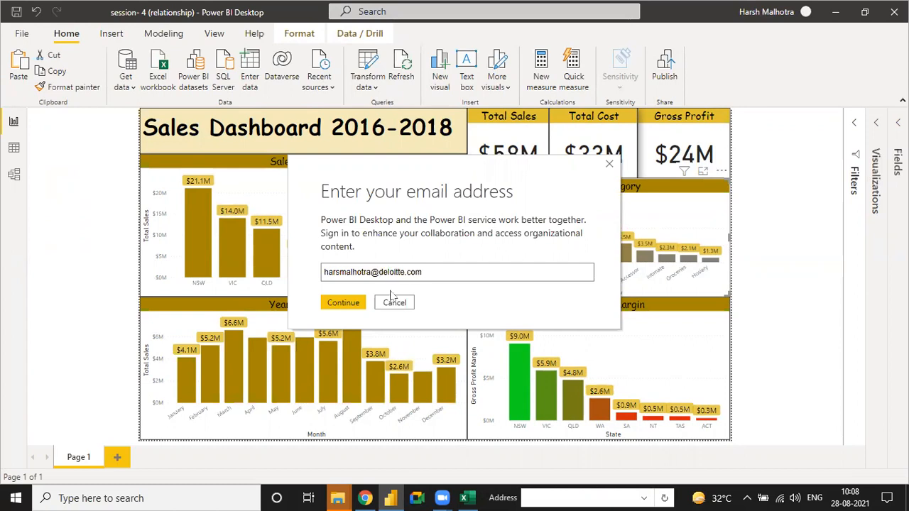
{"action": "left_click", "coordinate": [343, 303]}
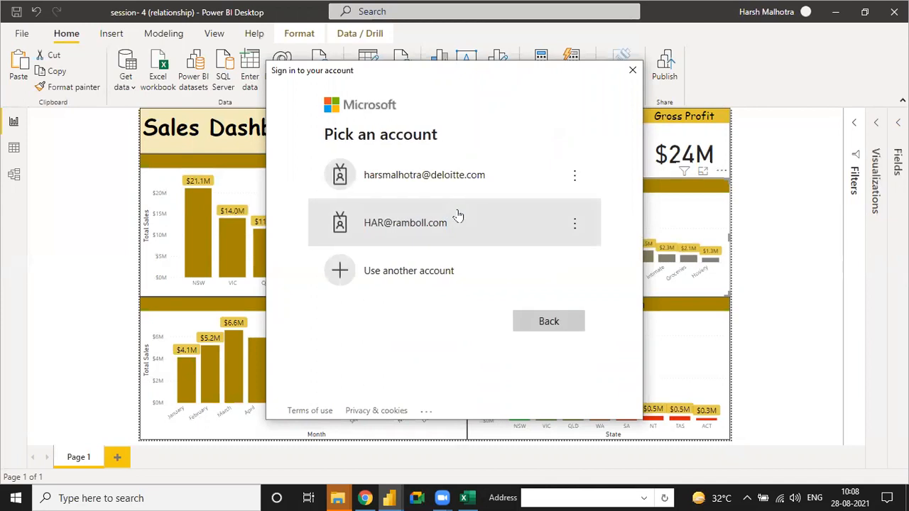
{"action": "left_click", "coordinate": [458, 177]}
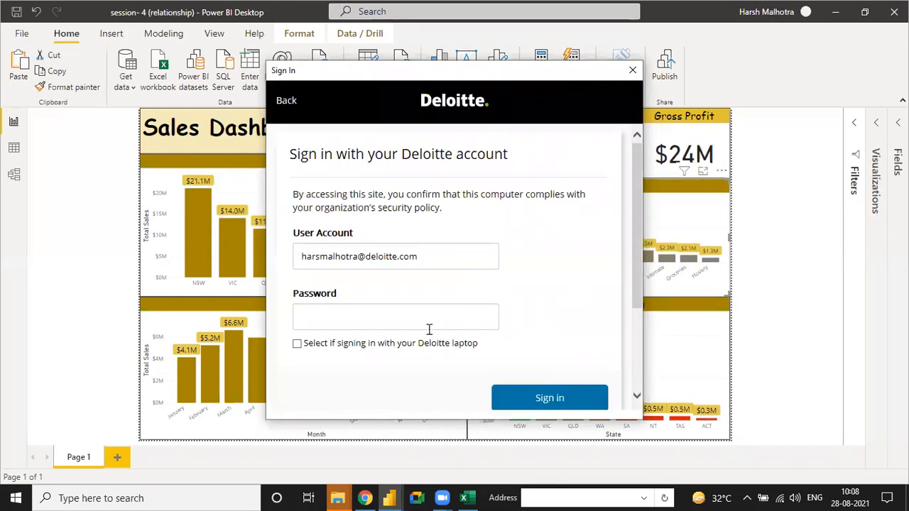
{"action": "type", "text": "••••••••••••"}
{"action": "left_click", "coordinate": [544, 401]}
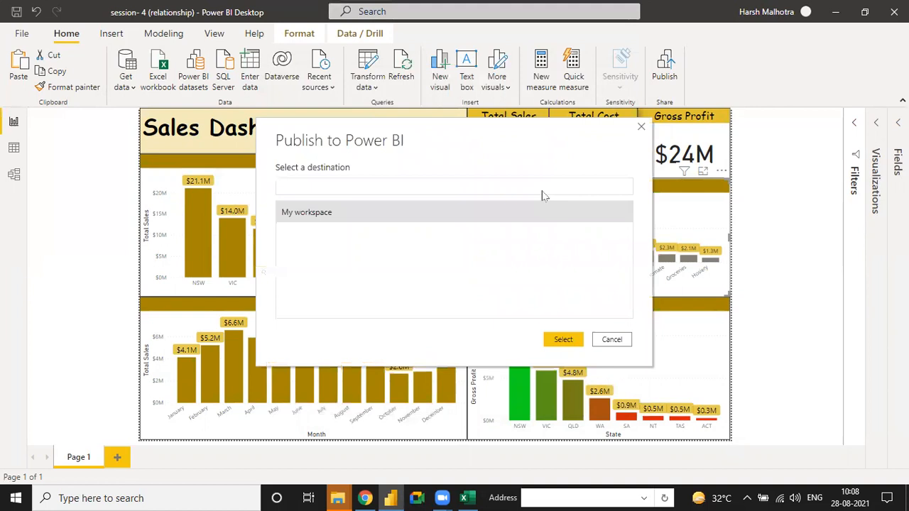
- Publish 'session- 4 (relationship).pbix' to My workspace
{"action": "left_click", "coordinate": [307, 213]}
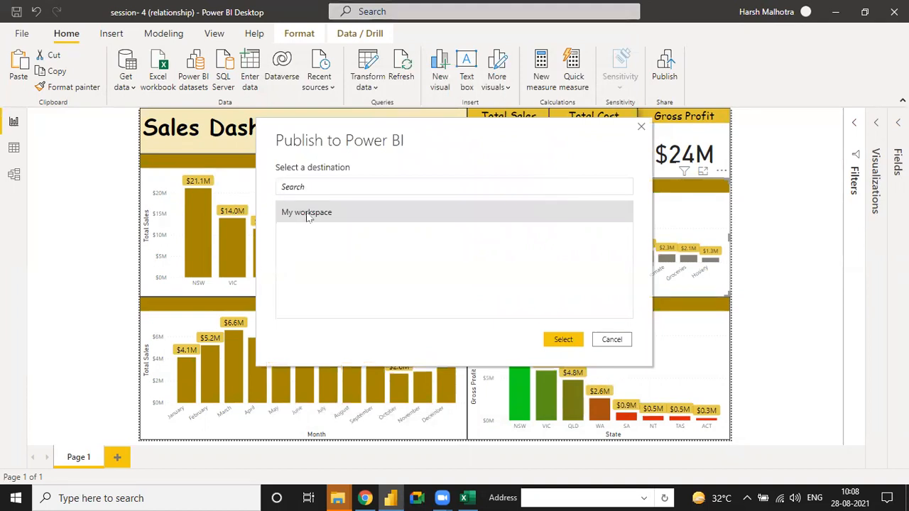
{"action": "left_click", "coordinate": [563, 340]}
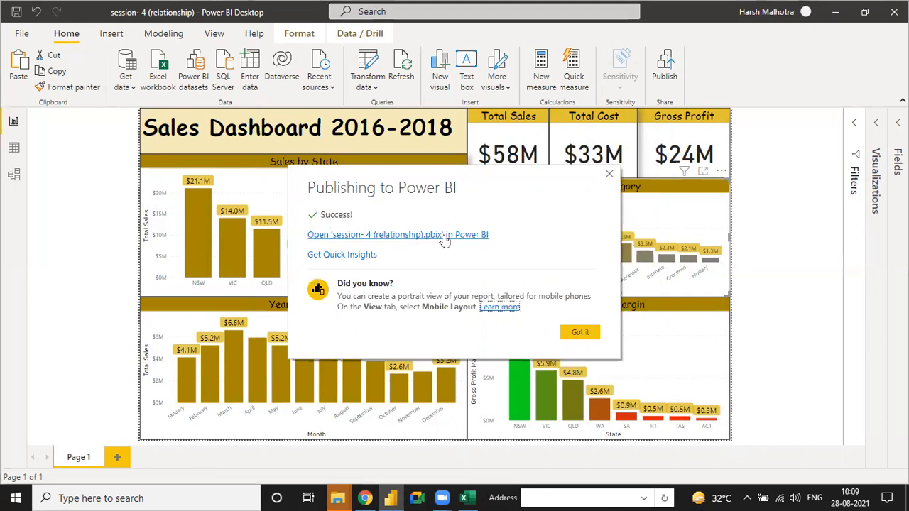
- Open the published report in Chrome, signing in with the work account and authenticator code
{"action": "left_click", "coordinate": [370, 238]}
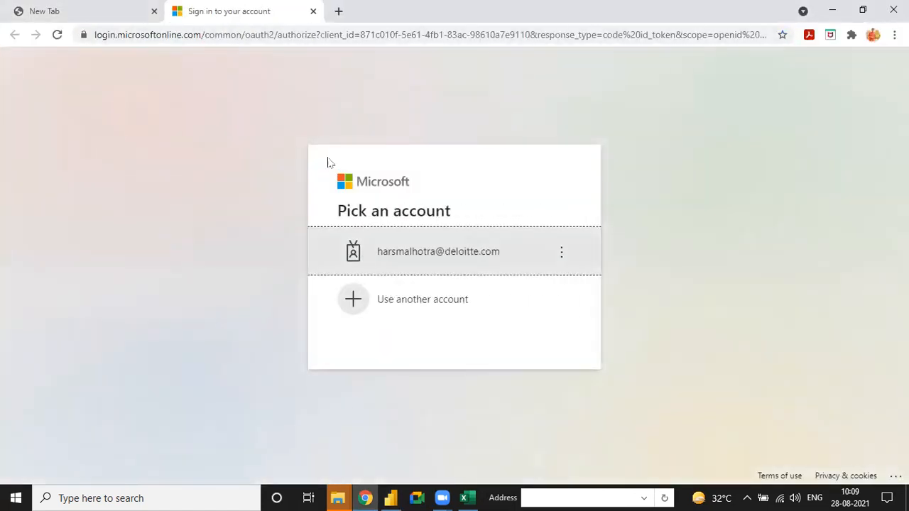
{"action": "left_click", "coordinate": [447, 260]}
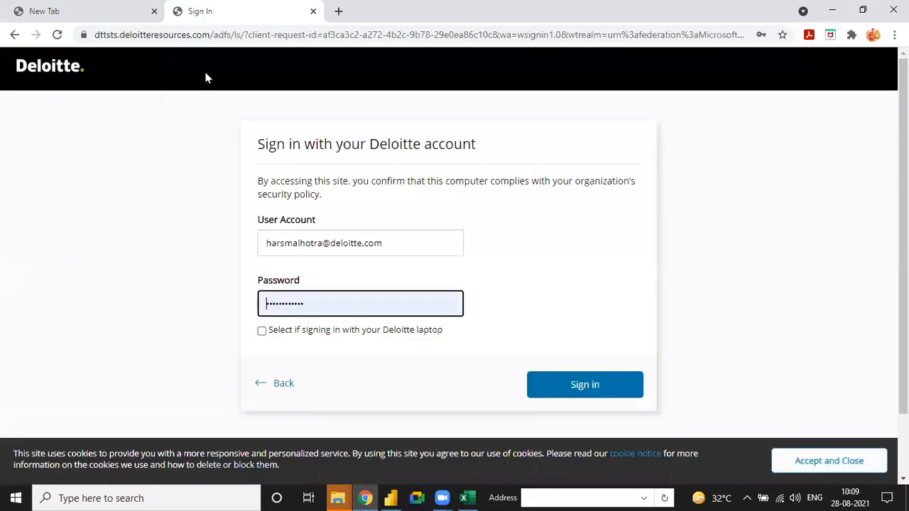
{"action": "left_click", "coordinate": [561, 385]}
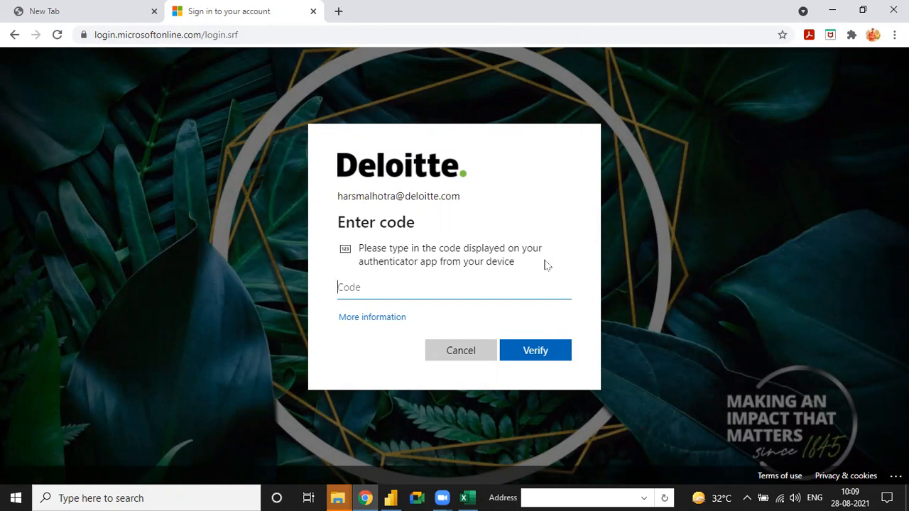
{"action": "left_click", "coordinate": [541, 355]}
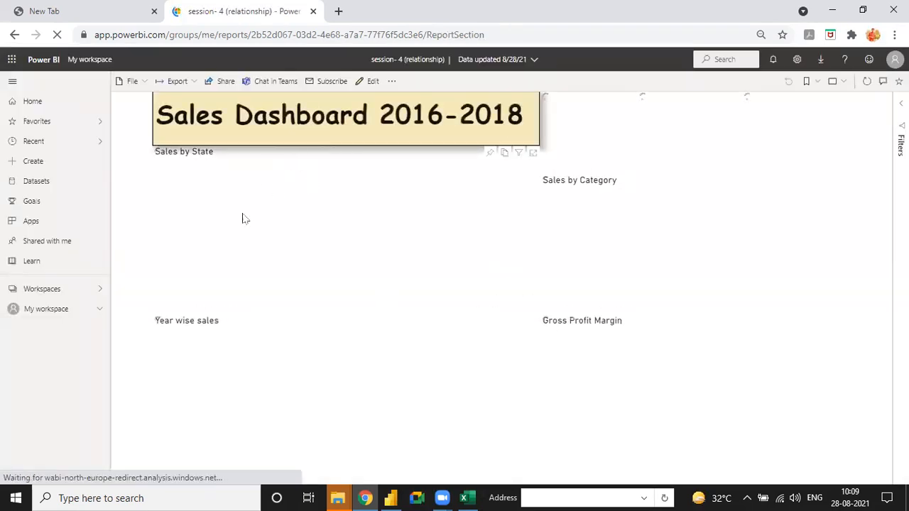
{"action": "left_click", "coordinate": [221, 81]}
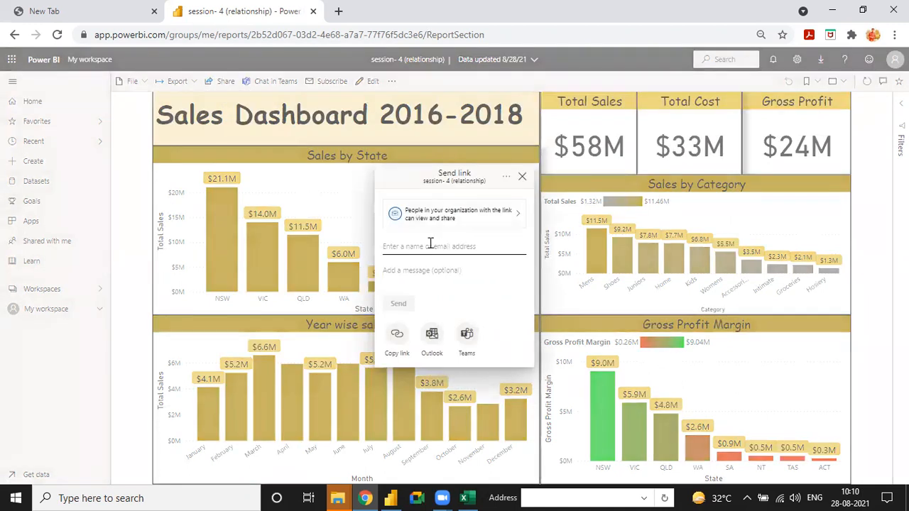
{"action": "left_click", "coordinate": [429, 245]}
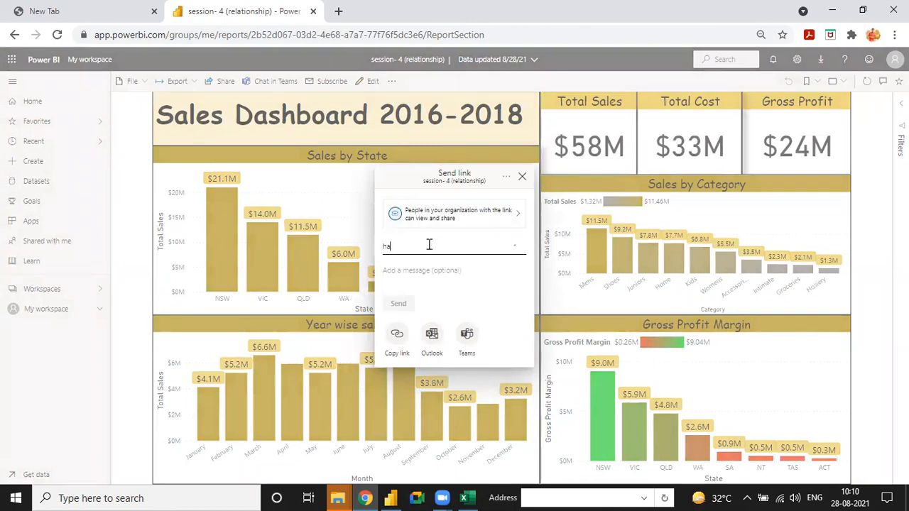
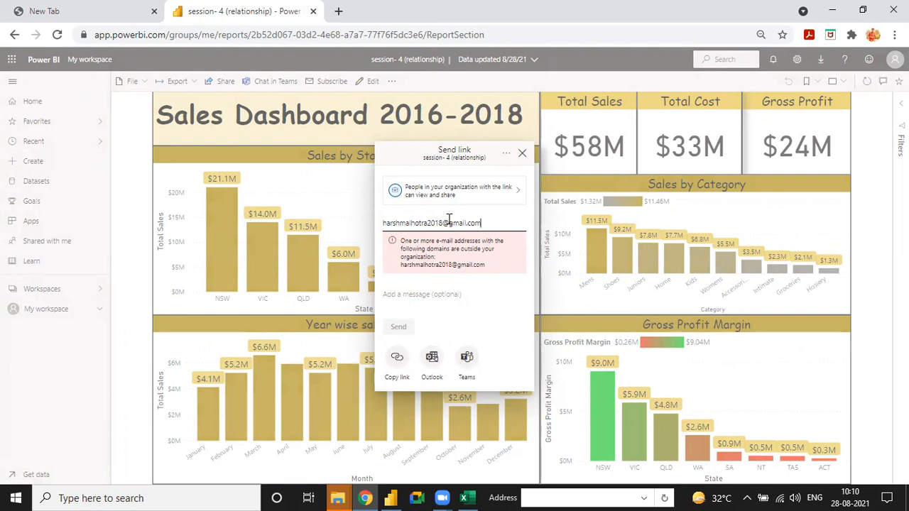
{"action": "left_click", "coordinate": [522, 153]}
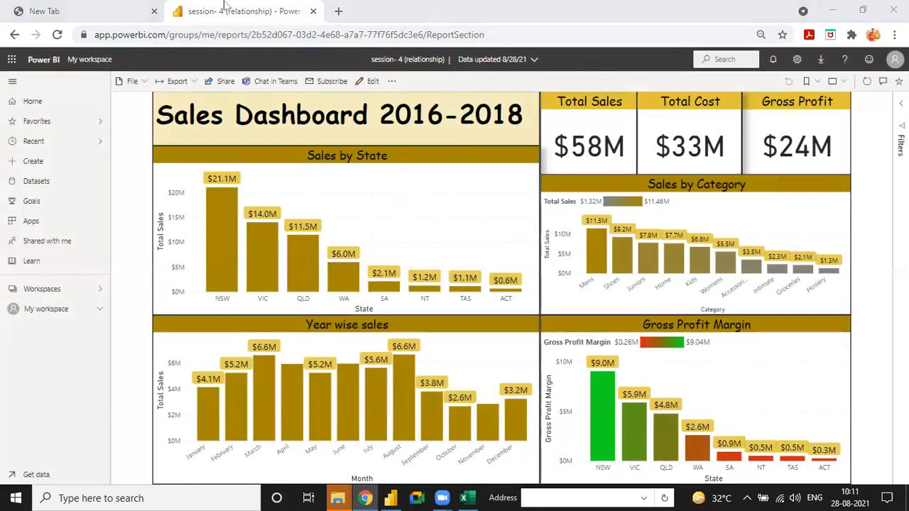
- Browse the datasets list and look at the session- 4 (relationship) dataset's options
{"action": "left_click", "coordinate": [338, 11]}
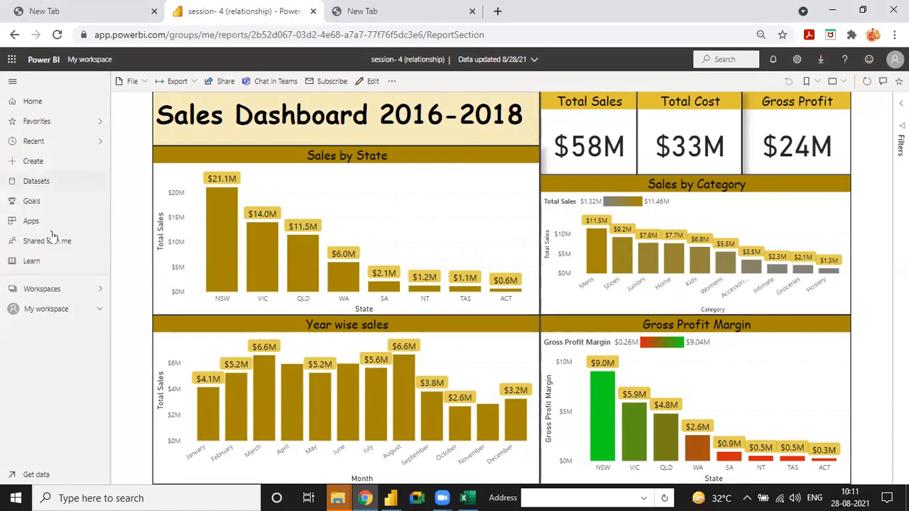
{"action": "left_click", "coordinate": [57, 181]}
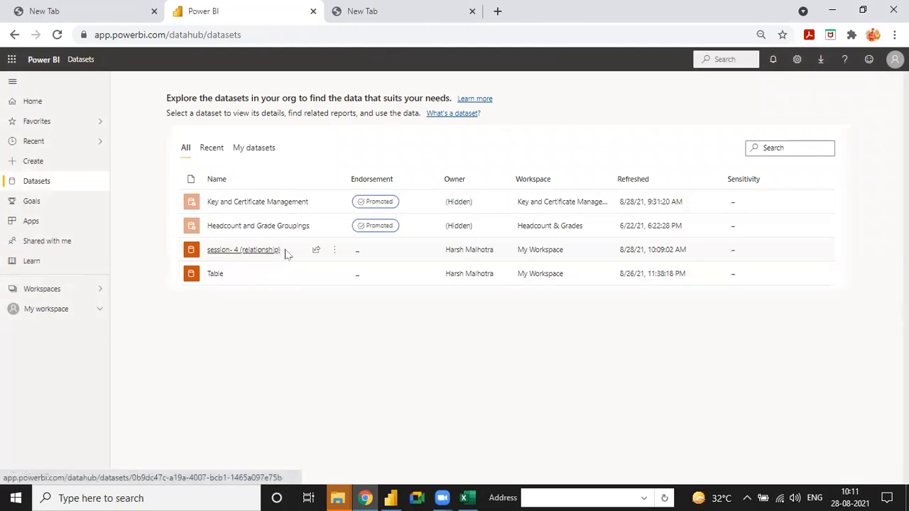
{"action": "left_click", "coordinate": [334, 250]}
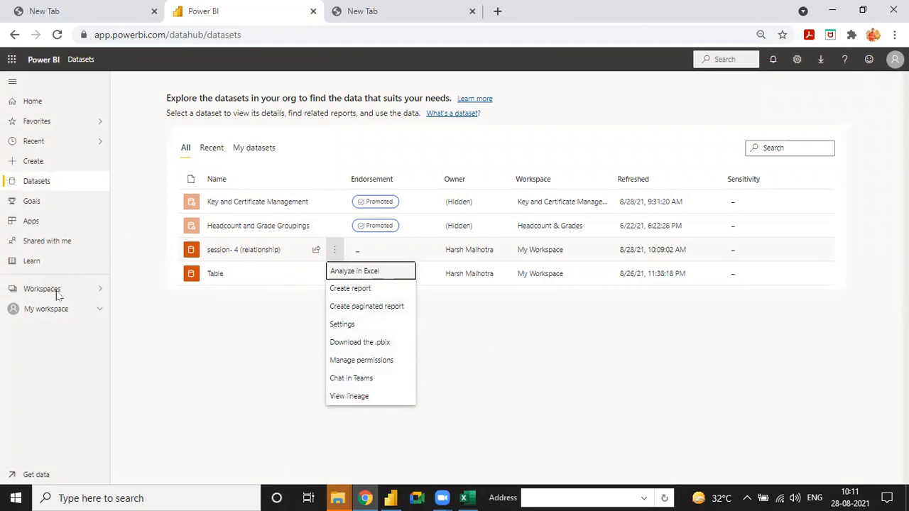
{"action": "key", "text": "Escape"}
- Visit My workspace and the Workspaces list, then close the Power BI browser tab
{"action": "left_click", "coordinate": [95, 308]}
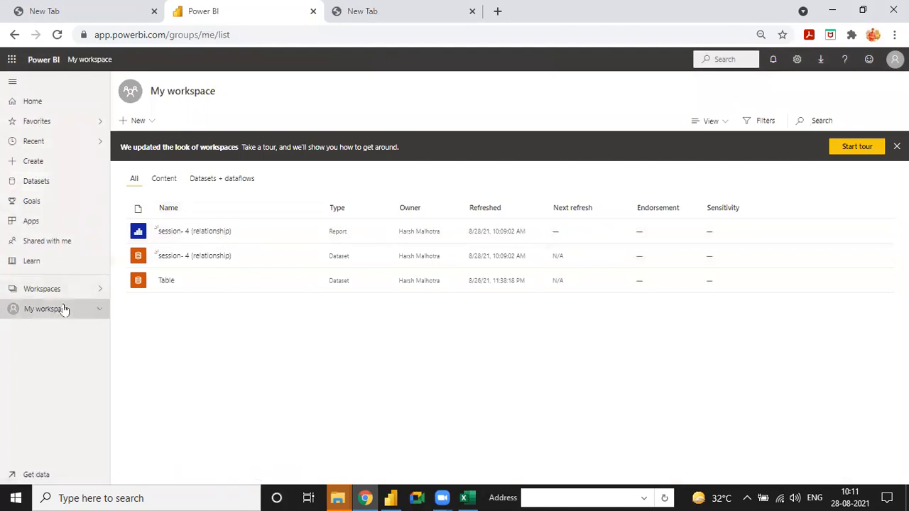
{"action": "left_click", "coordinate": [69, 291]}
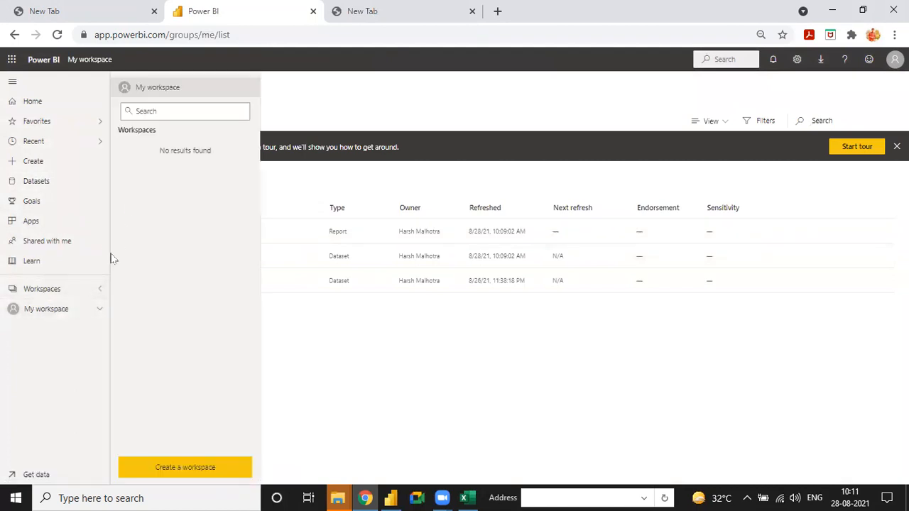
{"action": "left_click", "coordinate": [80, 313]}
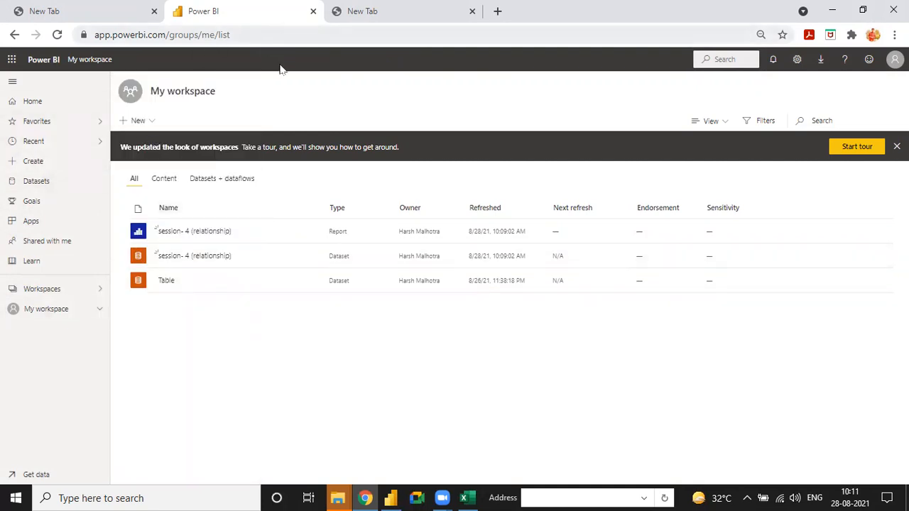
{"action": "left_click", "coordinate": [313, 11]}
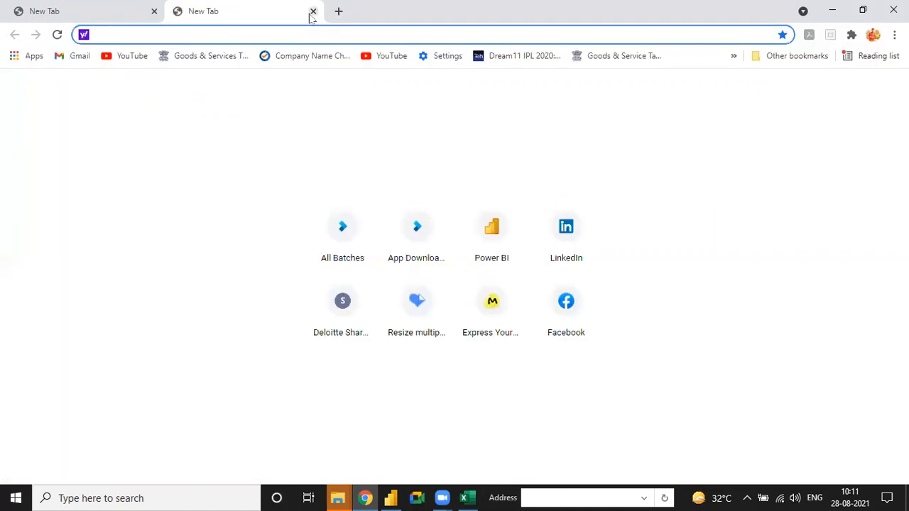
- Return to Power BI Desktop, dismiss the publishing success message and check the Transform data menu
{"action": "left_click", "coordinate": [312, 11]}
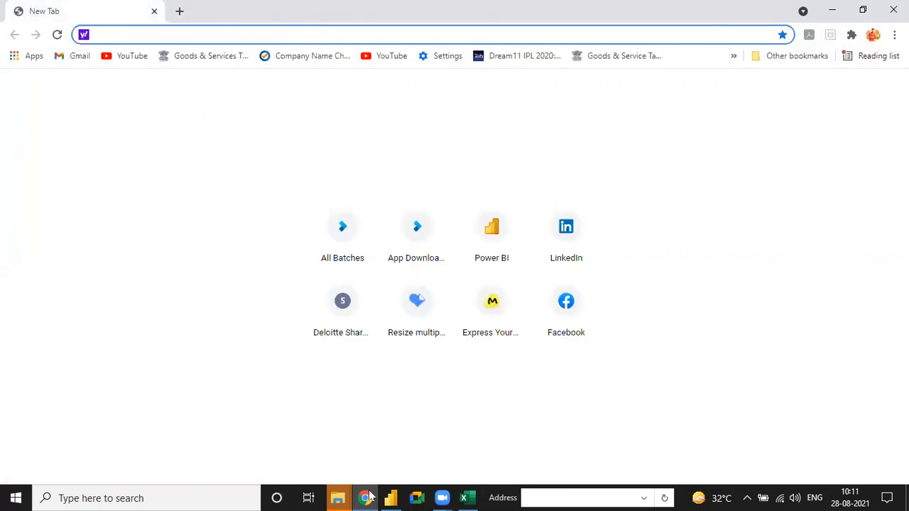
{"action": "key", "text": "alt+Tab"}
{"action": "left_click", "coordinate": [610, 174]}
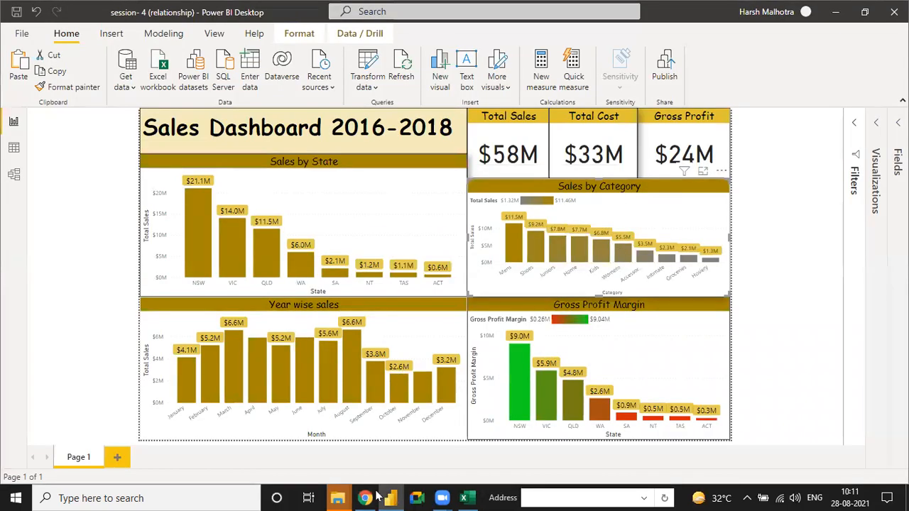
{"action": "left_click", "coordinate": [782, 309]}
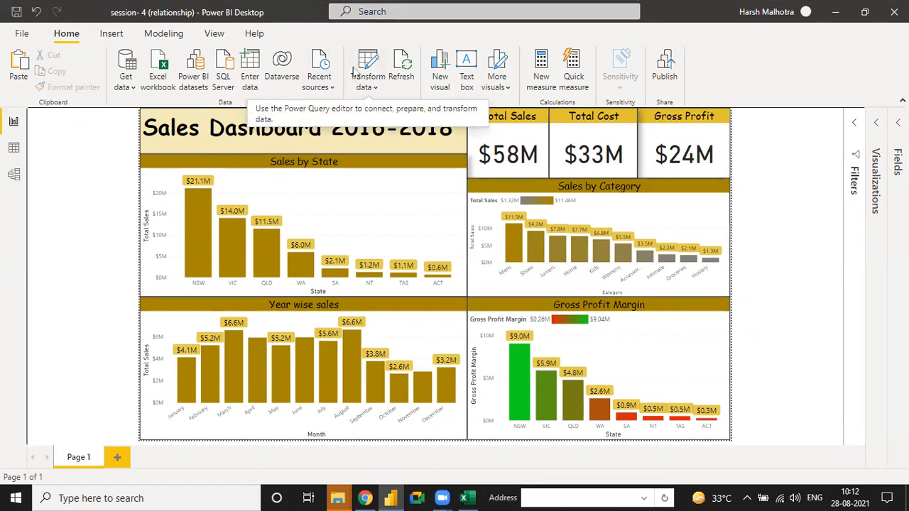
{"action": "left_click", "coordinate": [367, 87]}
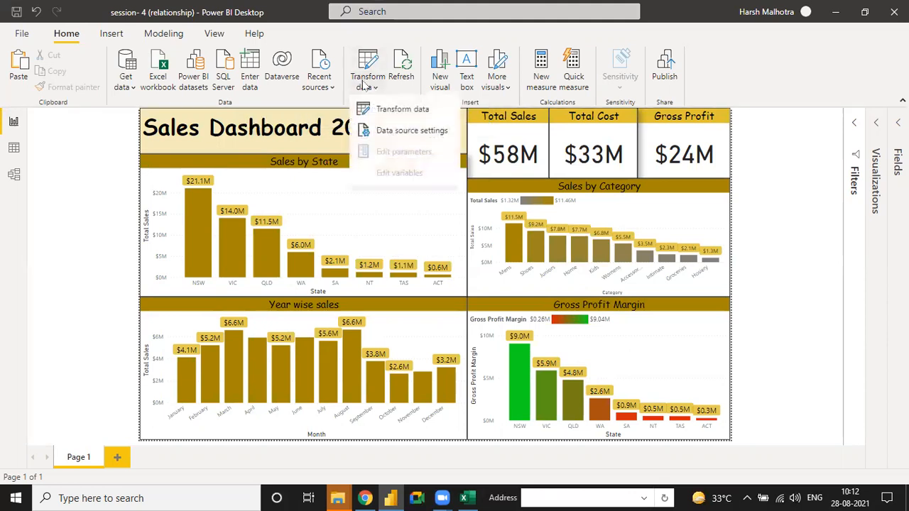
{"action": "left_click", "coordinate": [371, 87]}
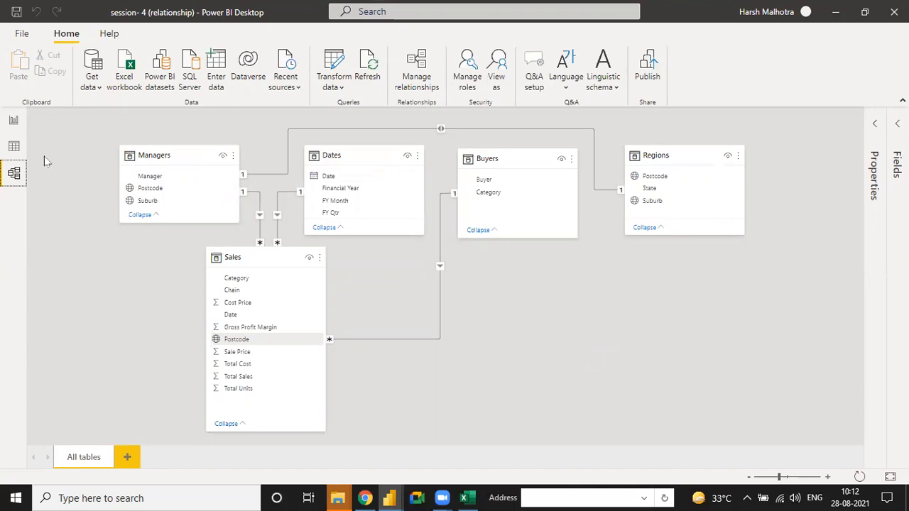
{"action": "left_click", "coordinate": [14, 121]}
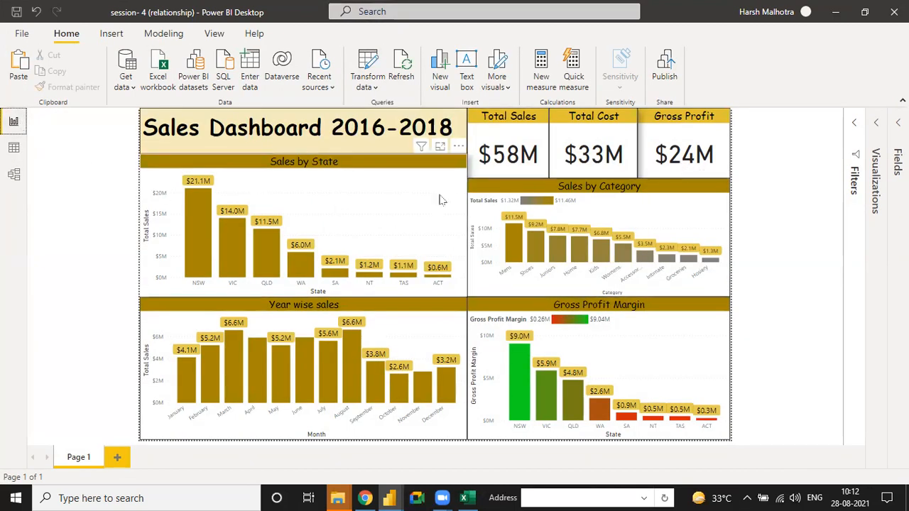
{"action": "left_click", "coordinate": [13, 147]}
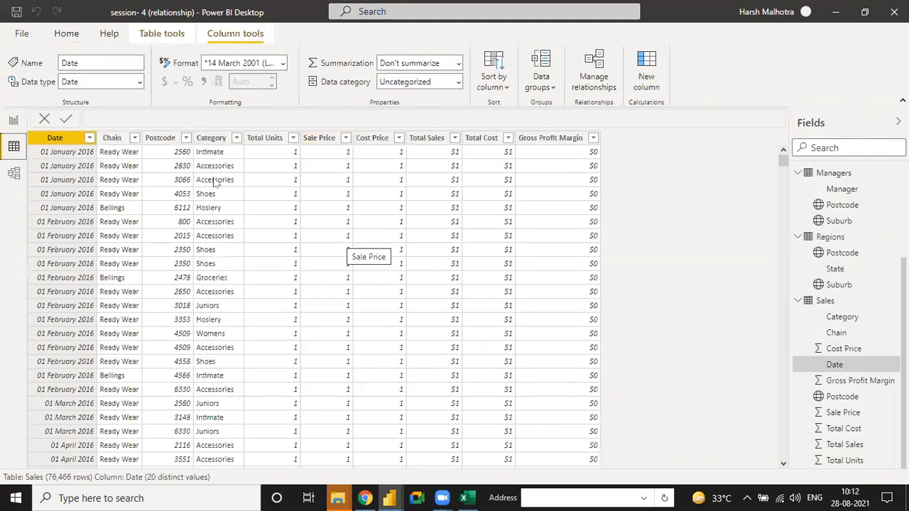
{"action": "left_click", "coordinate": [14, 174]}
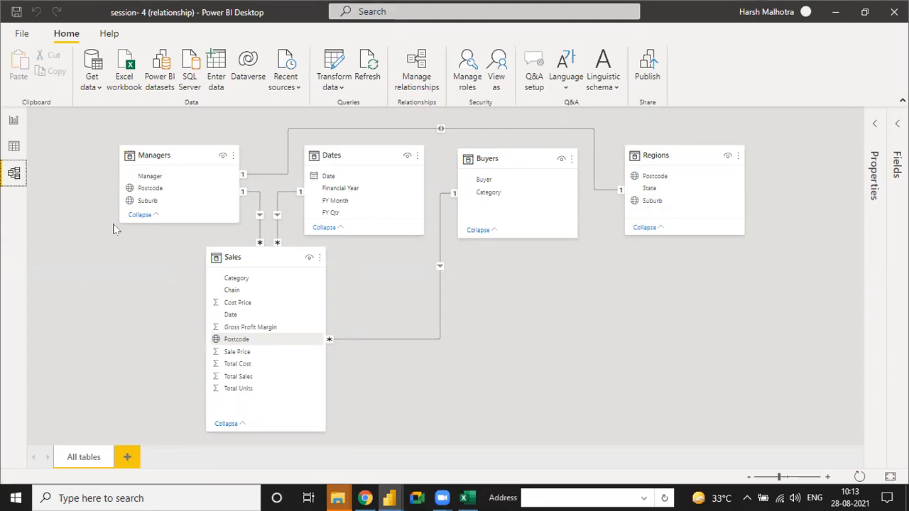
{"action": "left_click", "coordinate": [15, 121]}
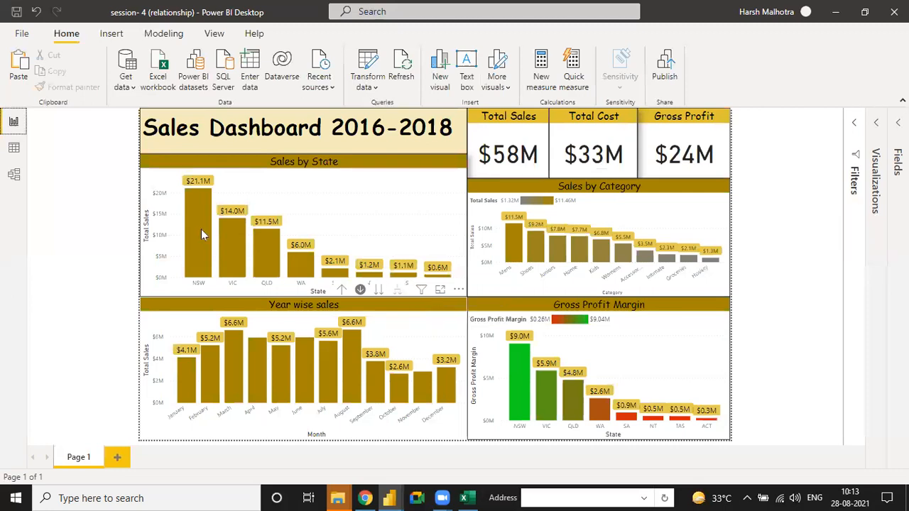
{"action": "left_click", "coordinate": [14, 174]}
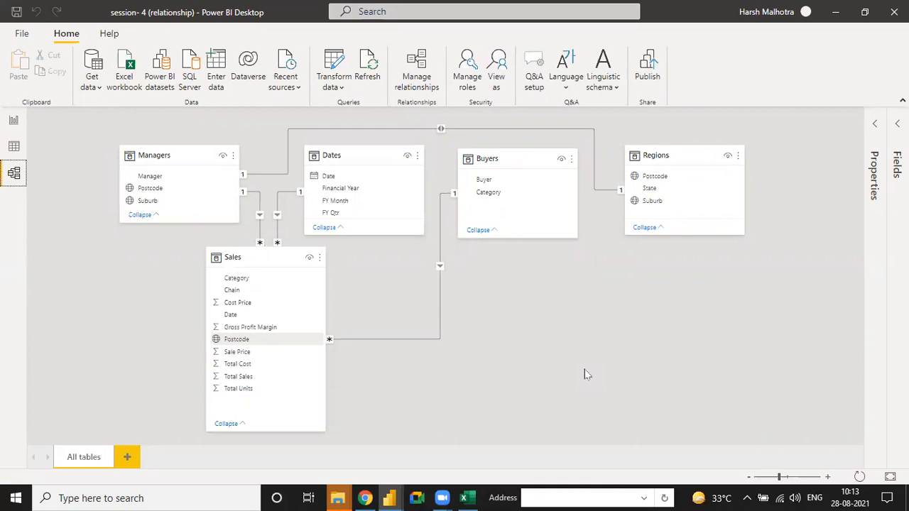
{"action": "left_click", "coordinate": [397, 130]}
{"action": "double_click", "coordinate": [401, 131]}
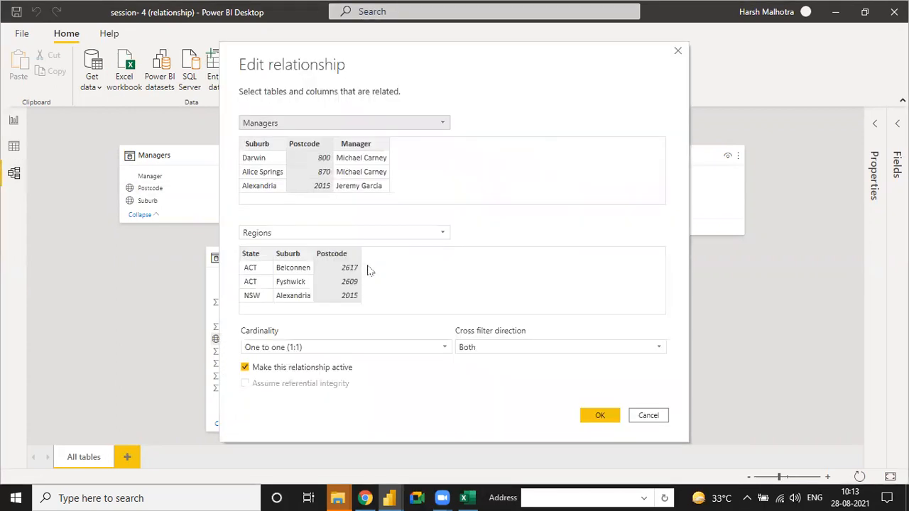
{"action": "left_click", "coordinate": [314, 350]}
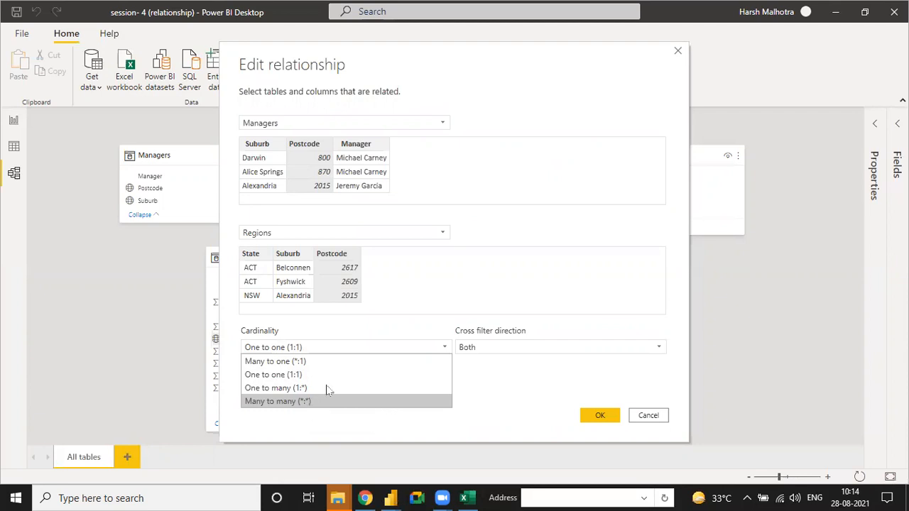
{"action": "left_click", "coordinate": [678, 52]}
{"action": "left_click", "coordinate": [680, 51]}
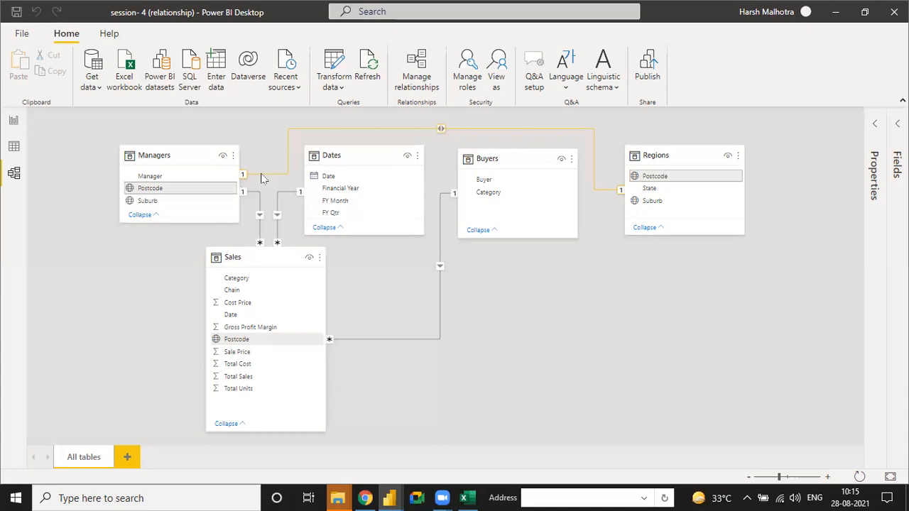
- Switch back to Report view showing the Sales Dashboard 2016-2018 page
{"action": "left_click", "coordinate": [13, 120]}
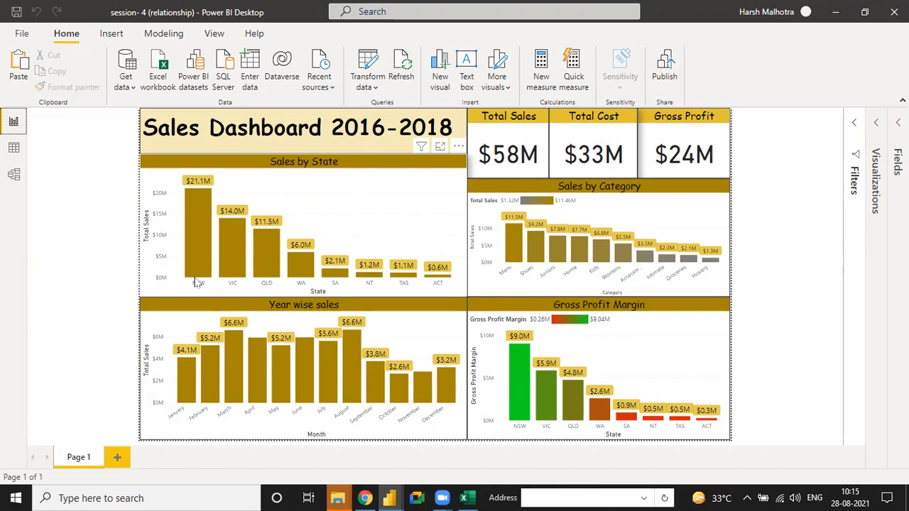
{"action": "mouse_move", "coordinate": [204, 217]}
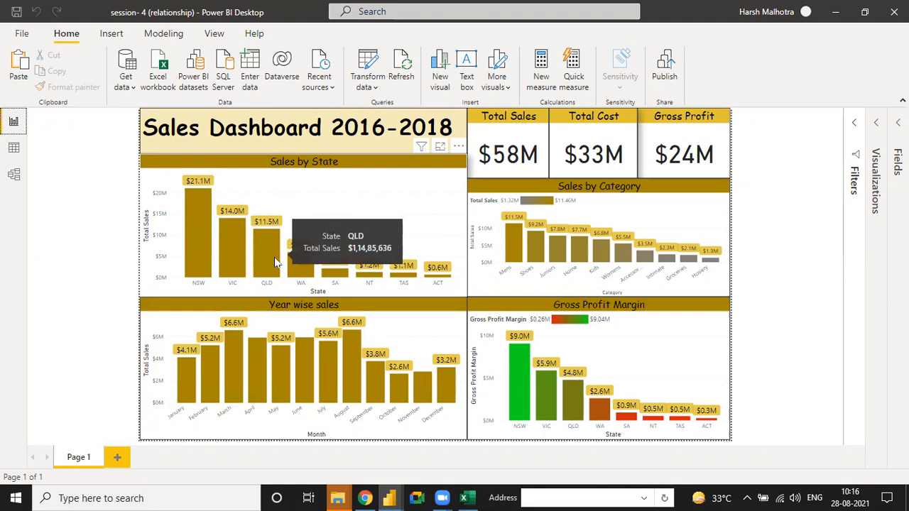
- In Data view, filter the Sales table's Postcode column to 800 only
{"action": "left_click", "coordinate": [14, 149]}
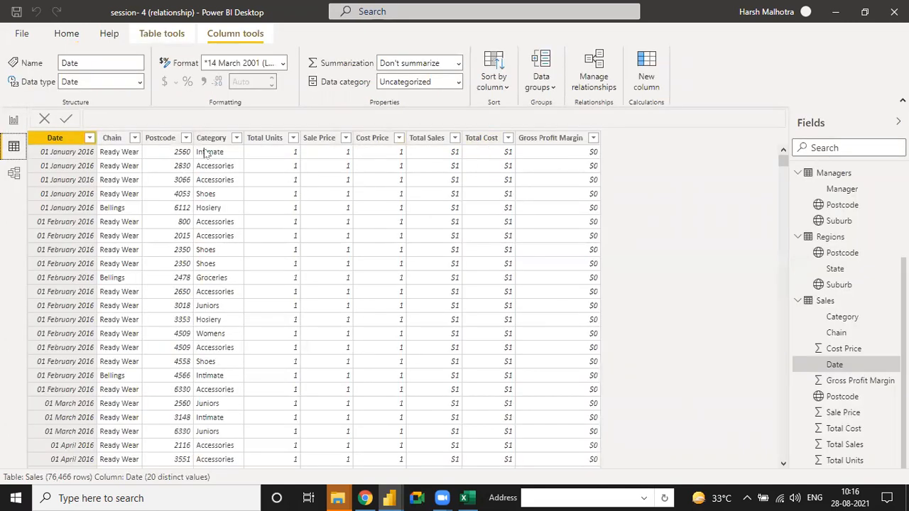
{"action": "left_click", "coordinate": [180, 138]}
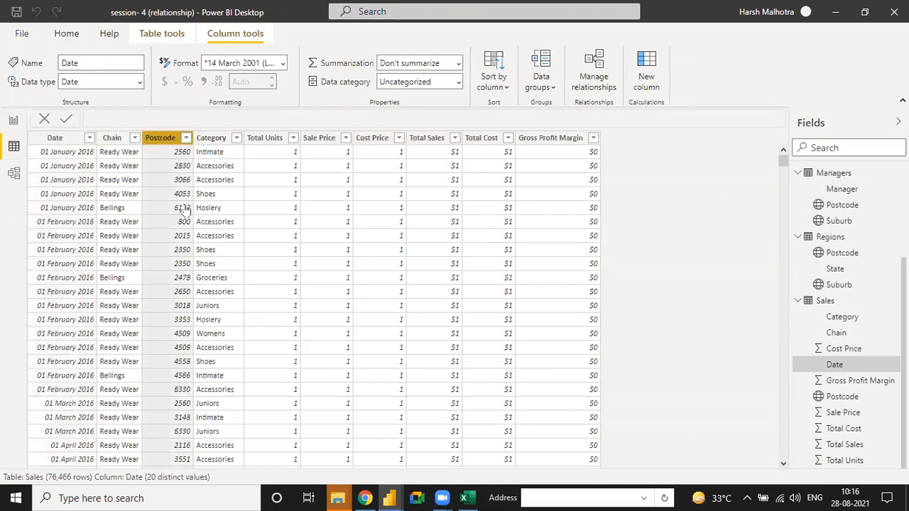
{"action": "left_click", "coordinate": [186, 138]}
{"action": "left_click", "coordinate": [213, 118]}
{"action": "left_click", "coordinate": [213, 128]}
{"action": "left_click", "coordinate": [309, 373]}
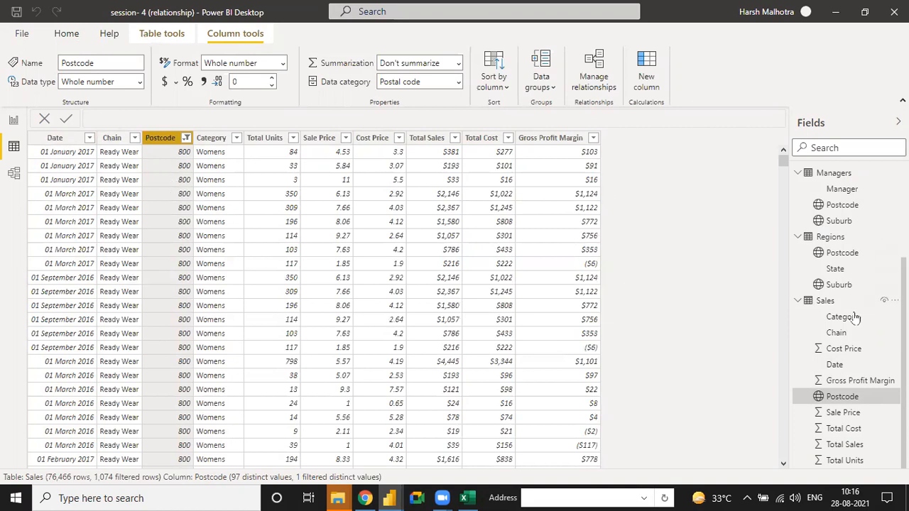
- Filter the Regions table's Postcode column to 800 only, then go back to the report
{"action": "left_click", "coordinate": [830, 237]}
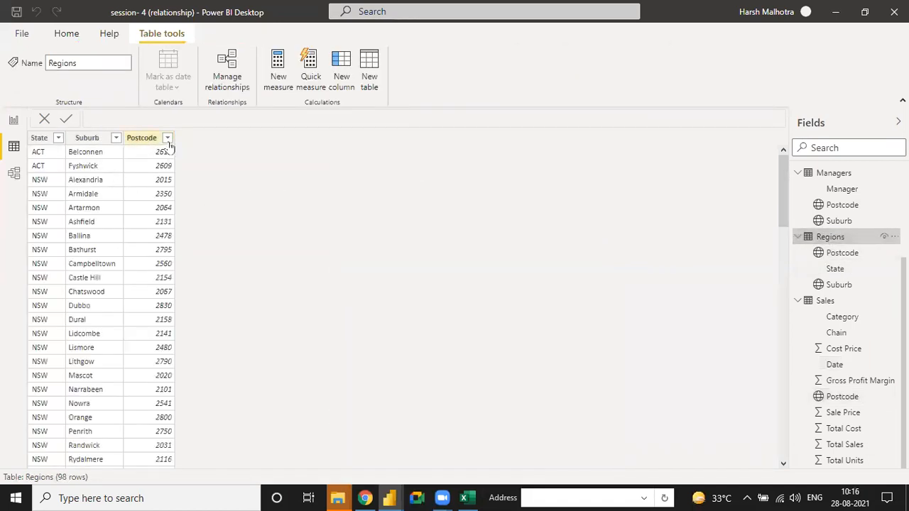
{"action": "scroll", "coordinate": [168, 276], "scroll_direction": "down", "scroll_amount": 20}
{"action": "scroll", "coordinate": [170, 298], "scroll_direction": "up", "scroll_amount": 20}
{"action": "scroll", "coordinate": [169, 255], "scroll_direction": "down", "scroll_amount": 5}
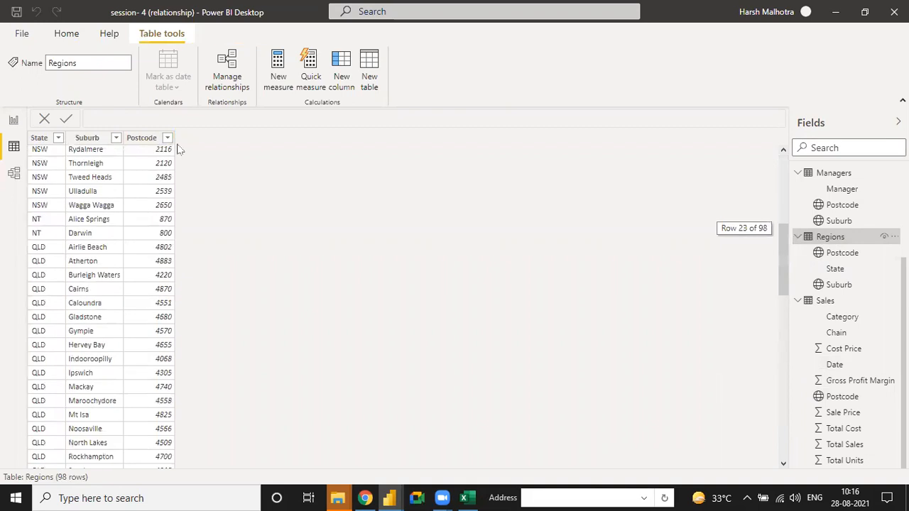
{"action": "left_click", "coordinate": [168, 138]}
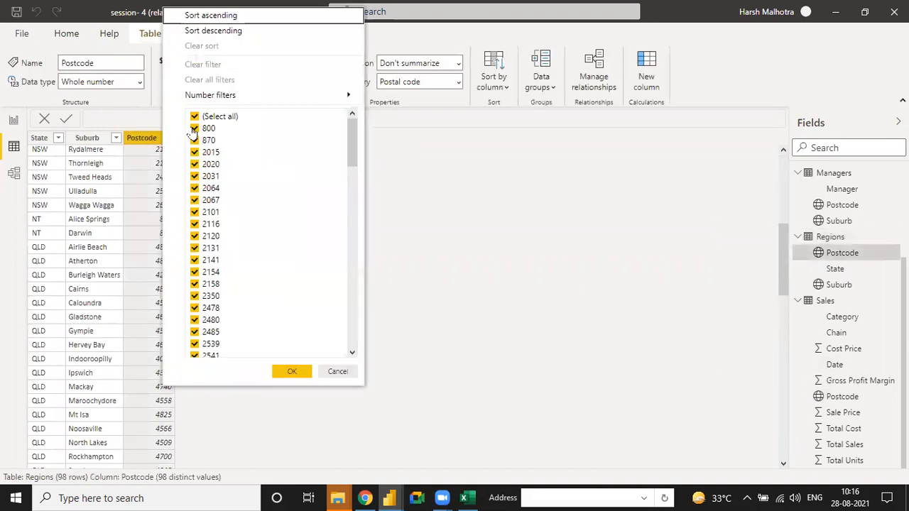
{"action": "left_click", "coordinate": [194, 117]}
{"action": "left_click", "coordinate": [195, 129]}
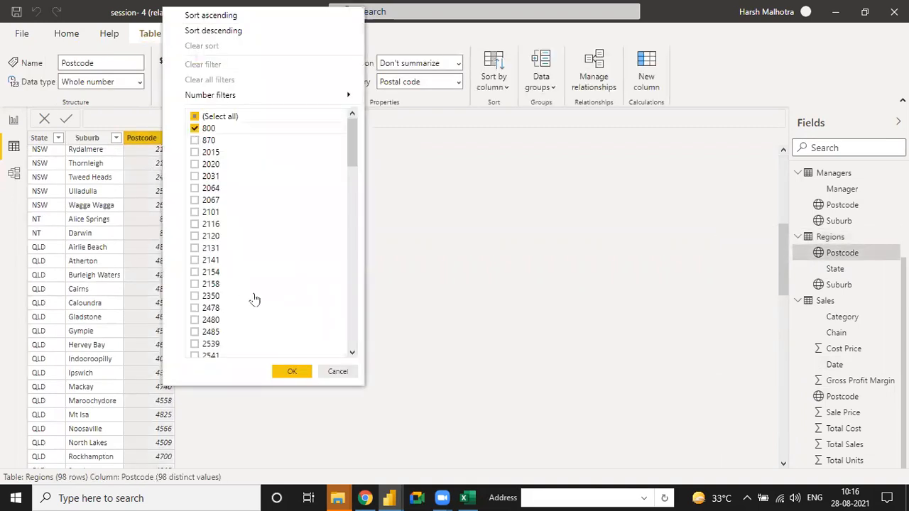
{"action": "left_click", "coordinate": [289, 372]}
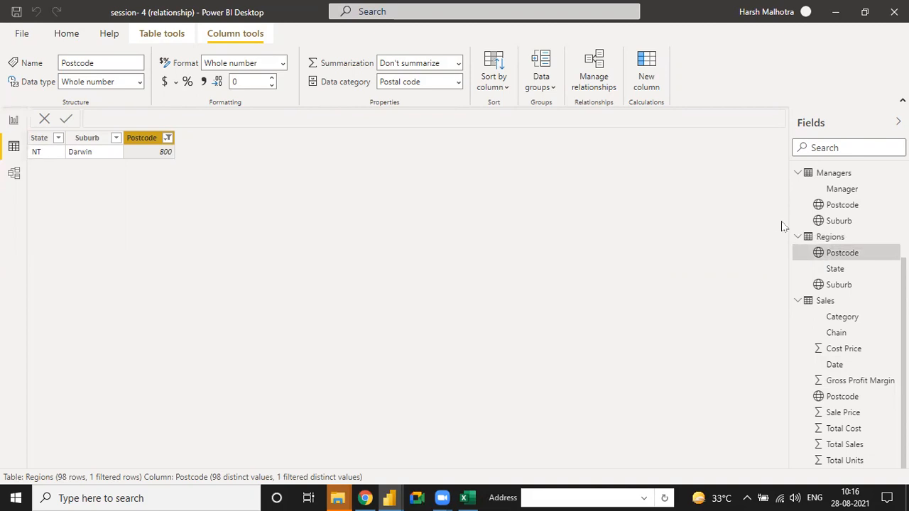
{"action": "left_click", "coordinate": [14, 121]}
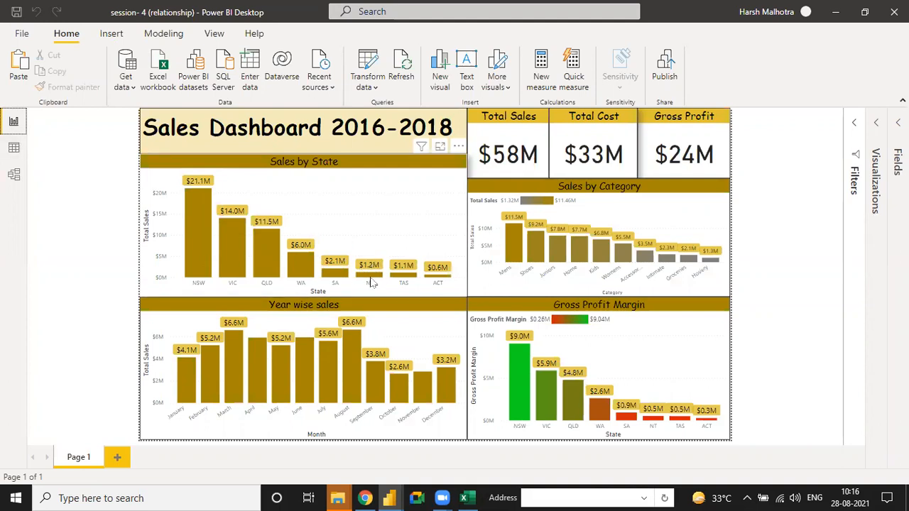
- Read NT's $12,43,163 total on the Sales by State tooltip, then return to Data view
{"action": "mouse_move", "coordinate": [372, 282]}
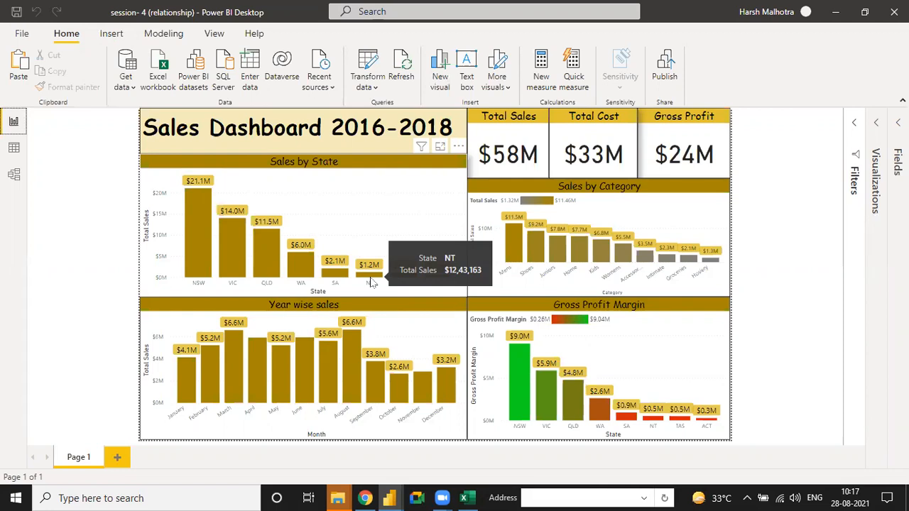
{"action": "left_click", "coordinate": [13, 147]}
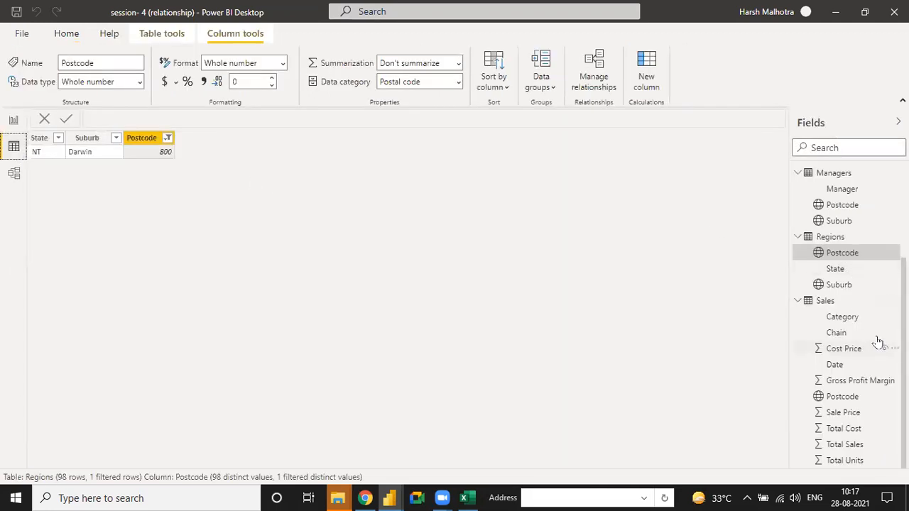
- Show the Sales table filtered to postcode 800 and scroll through its 1,074 rows
{"action": "left_click", "coordinate": [852, 307]}
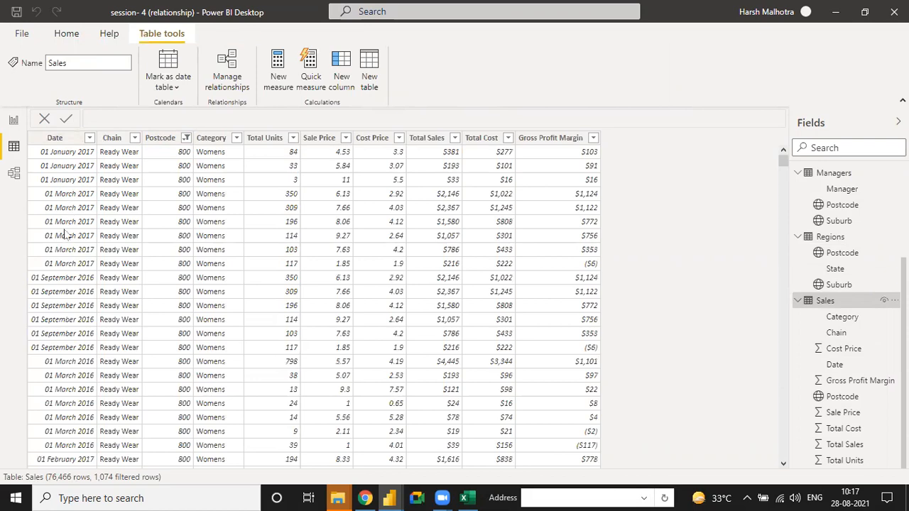
{"action": "scroll", "coordinate": [79, 311], "scroll_direction": "down", "scroll_amount": 20}
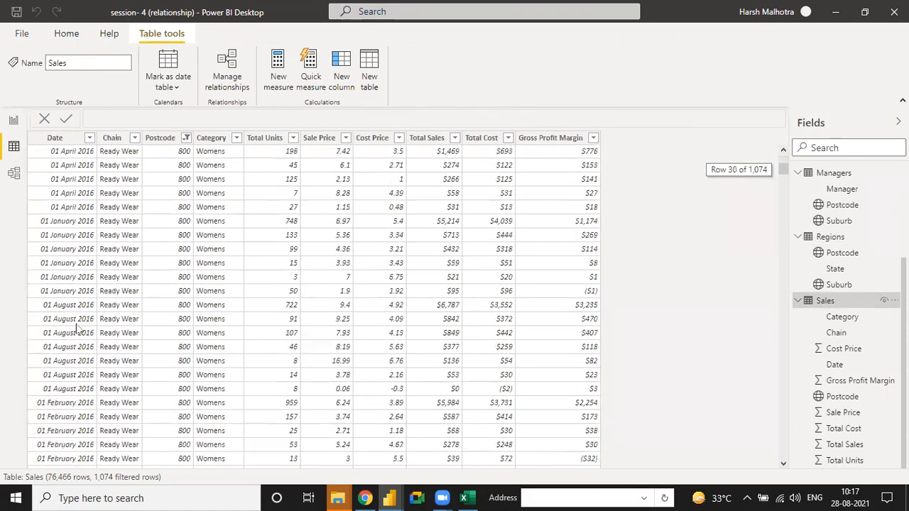
{"action": "scroll", "coordinate": [80, 342], "scroll_direction": "down", "scroll_amount": 20}
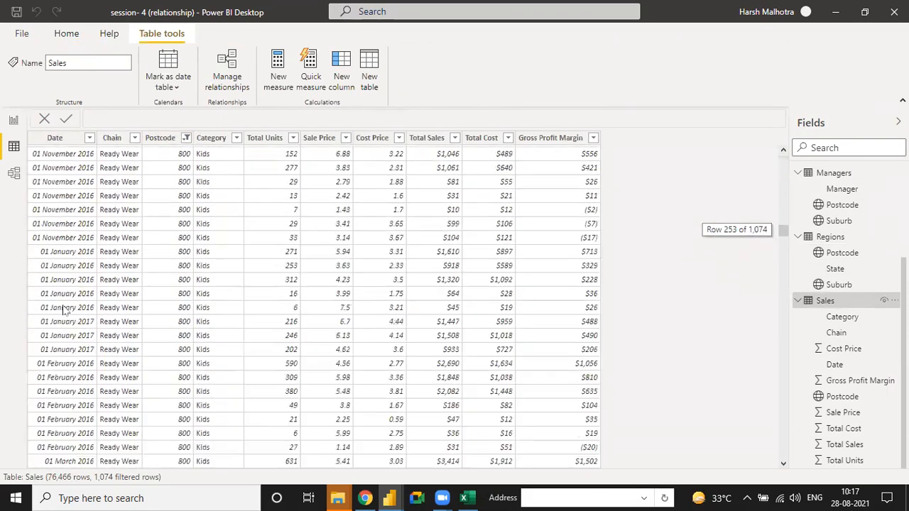
{"action": "scroll", "coordinate": [71, 365], "scroll_direction": "down", "scroll_amount": 20}
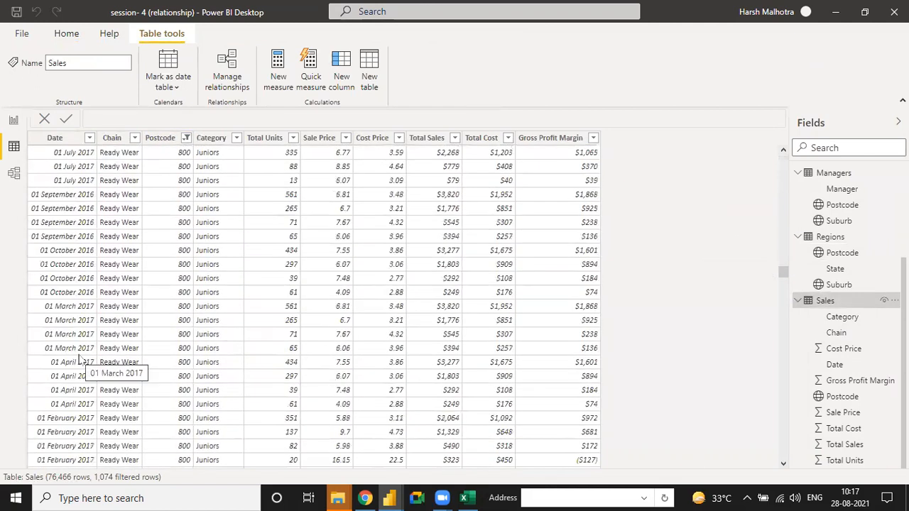
{"action": "scroll", "coordinate": [128, 284], "scroll_direction": "down", "scroll_amount": 20}
{"action": "scroll", "coordinate": [132, 303], "scroll_direction": "down", "scroll_amount": 10}
{"action": "left_click_drag", "start_coordinate": [782, 297], "coordinate": [758, 403]}
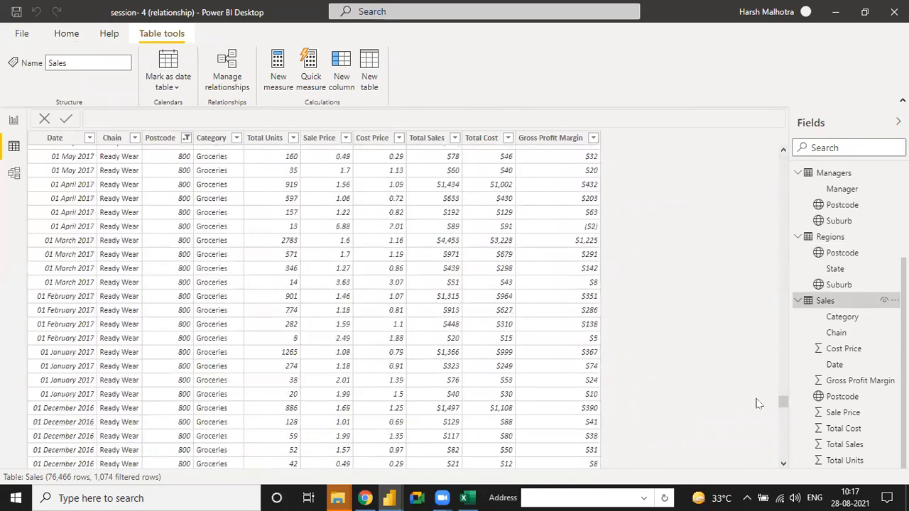
- Compare the Sales Dashboard report with the Sales table data, finishing on the report with NT at $1.2M
{"action": "left_click", "coordinate": [14, 123]}
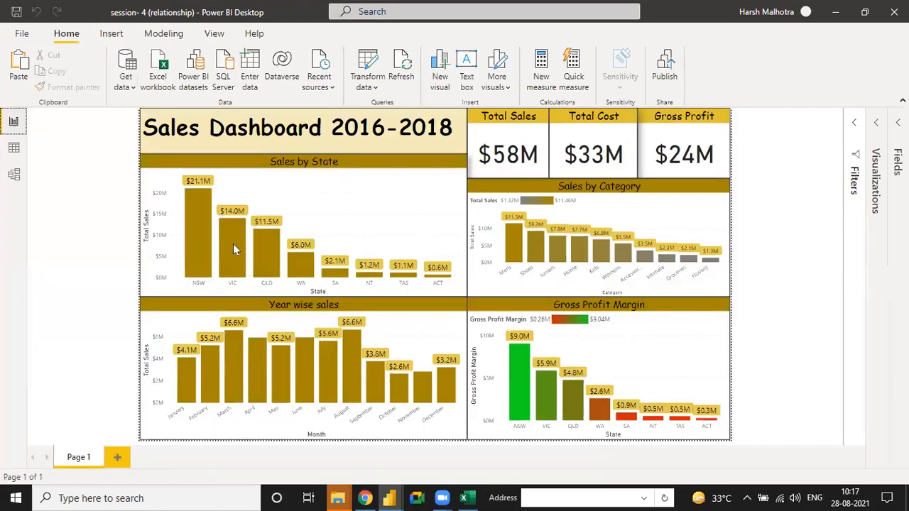
{"action": "mouse_move", "coordinate": [368, 280]}
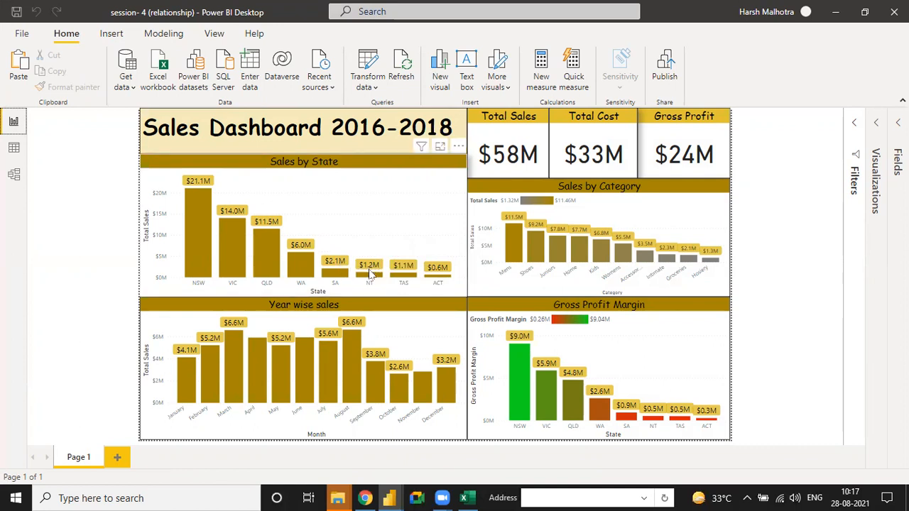
{"action": "left_click", "coordinate": [13, 146]}
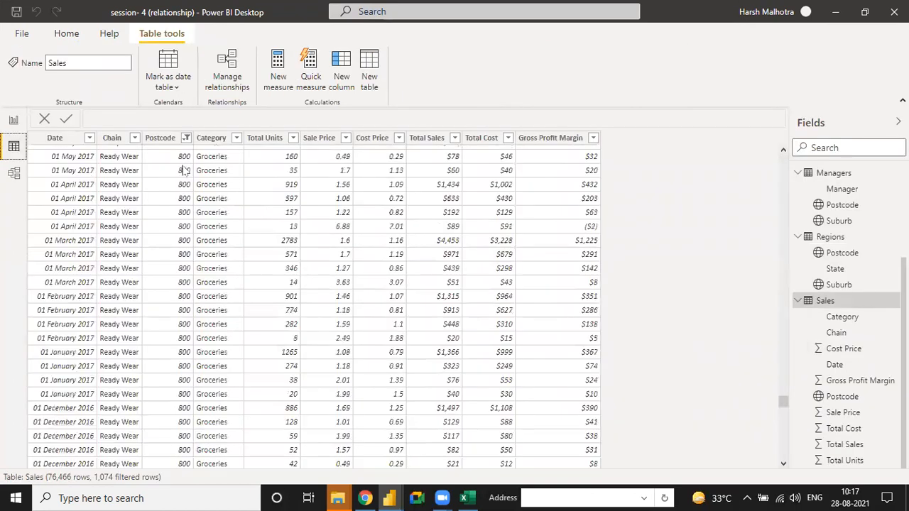
{"action": "left_click_drag", "start_coordinate": [783, 402], "coordinate": [756, 454]}
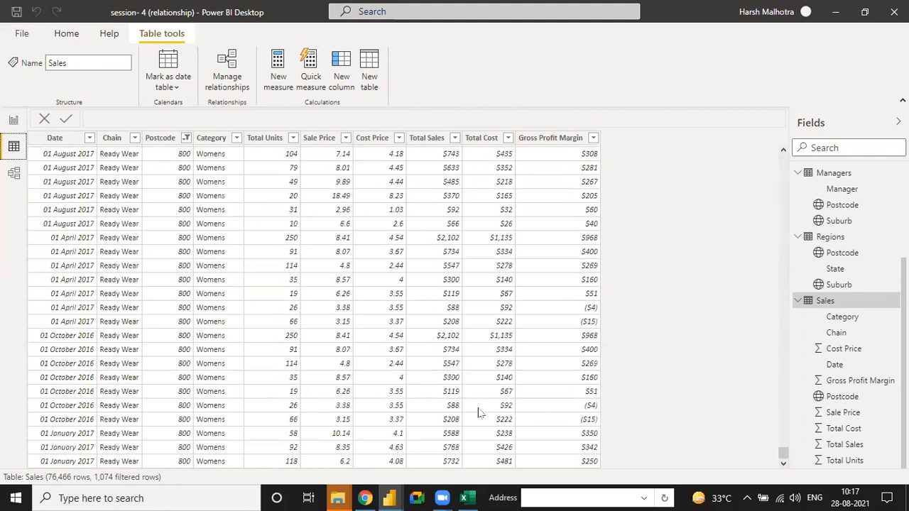
{"action": "left_click", "coordinate": [13, 119]}
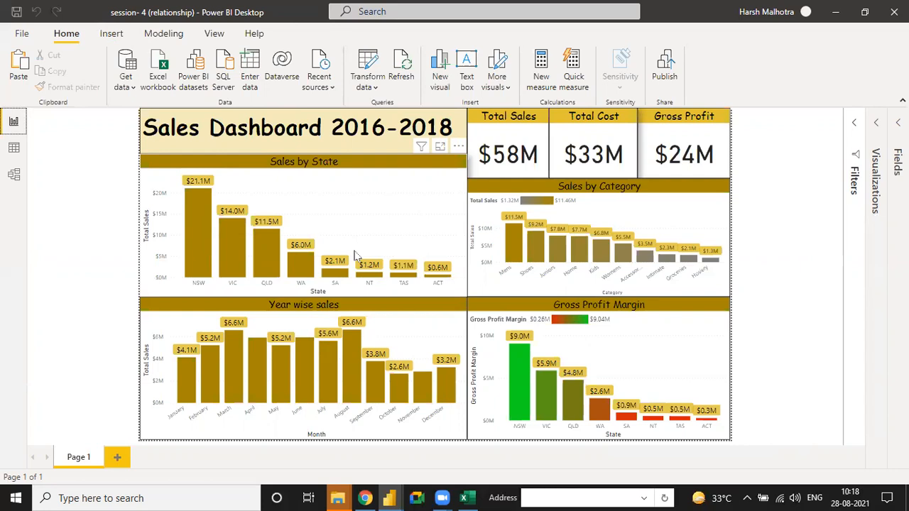
{"action": "left_click", "coordinate": [12, 147]}
{"action": "left_click", "coordinate": [13, 121]}
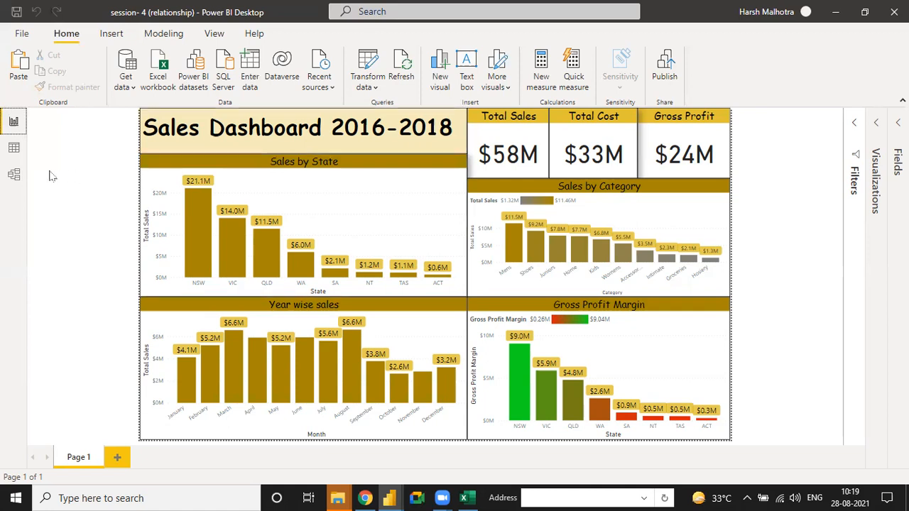
- Cycle repeatedly among the table Data, relationship Model and dashboard Report views
{"action": "left_click", "coordinate": [14, 148]}
{"action": "left_click", "coordinate": [15, 174]}
{"action": "left_click", "coordinate": [14, 148]}
{"action": "left_click", "coordinate": [13, 122]}
{"action": "left_click", "coordinate": [15, 147]}
{"action": "left_click", "coordinate": [15, 173]}
{"action": "left_click", "coordinate": [14, 148]}
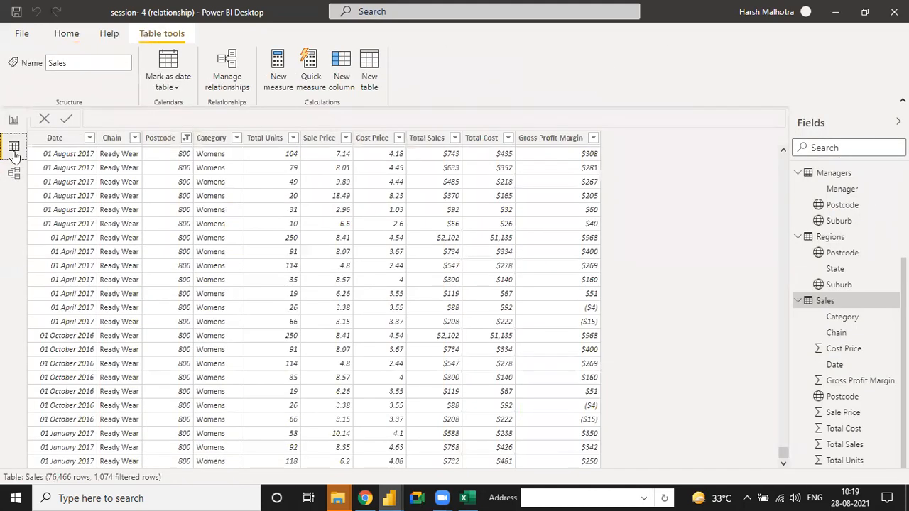
{"action": "left_click", "coordinate": [14, 122]}
{"action": "left_click", "coordinate": [14, 148]}
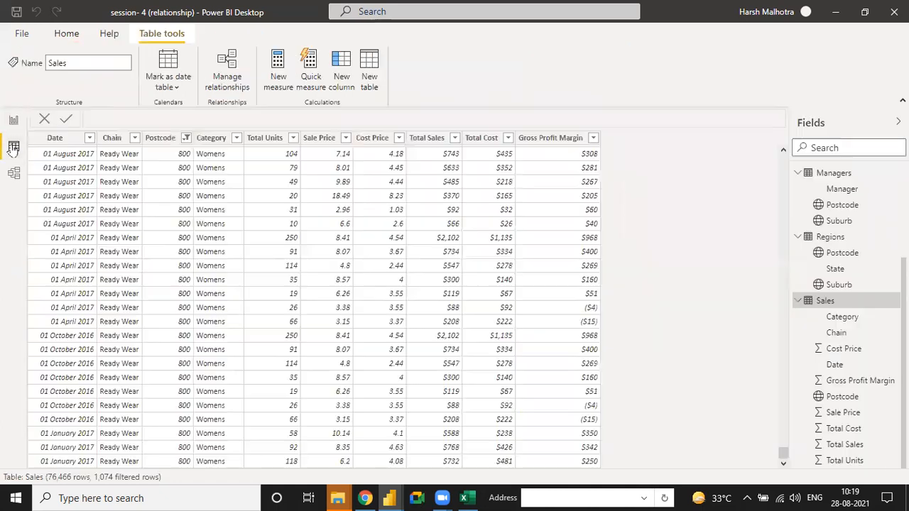
{"action": "left_click", "coordinate": [14, 173]}
{"action": "left_click", "coordinate": [14, 146]}
{"action": "left_click", "coordinate": [13, 122]}
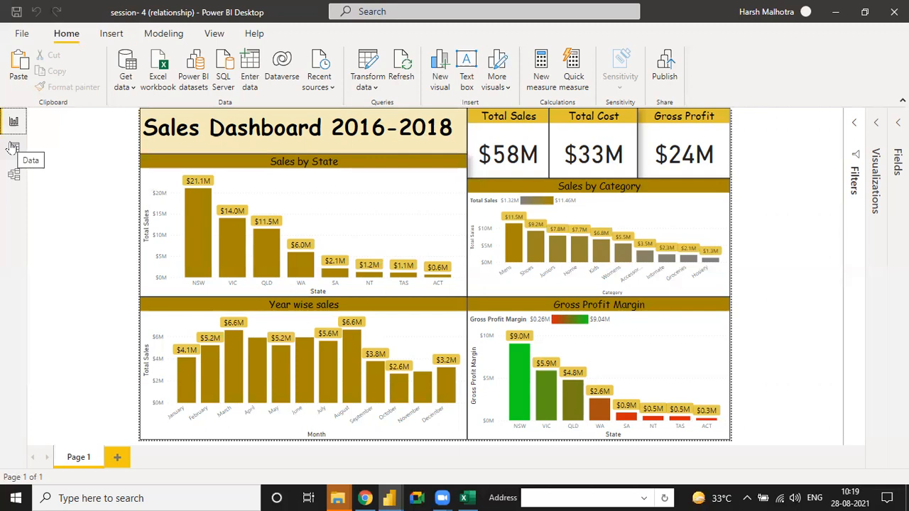
- Pass through the table data and model back to the report, then bring up the Zoom meeting video
{"action": "left_click", "coordinate": [14, 147]}
{"action": "left_click", "coordinate": [14, 172]}
{"action": "left_click", "coordinate": [15, 147]}
{"action": "left_click", "coordinate": [15, 123]}
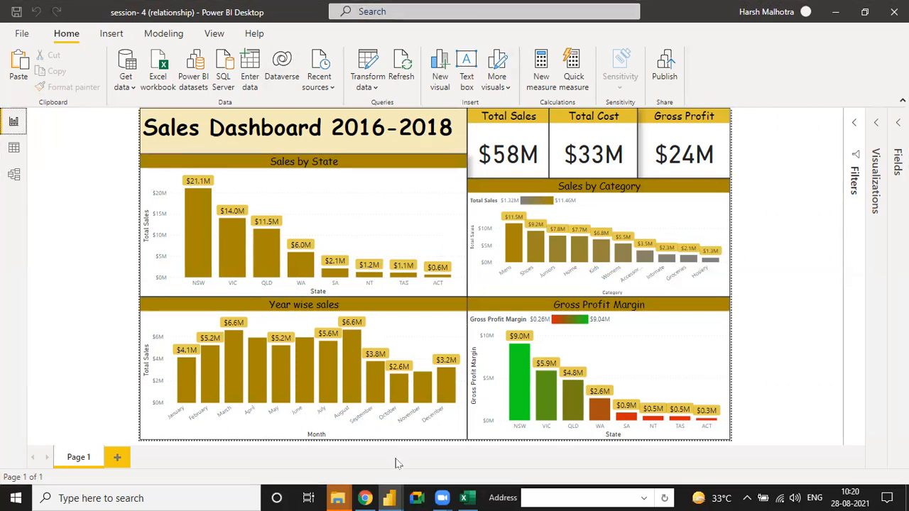
{"action": "mouse_move", "coordinate": [385, 497]}
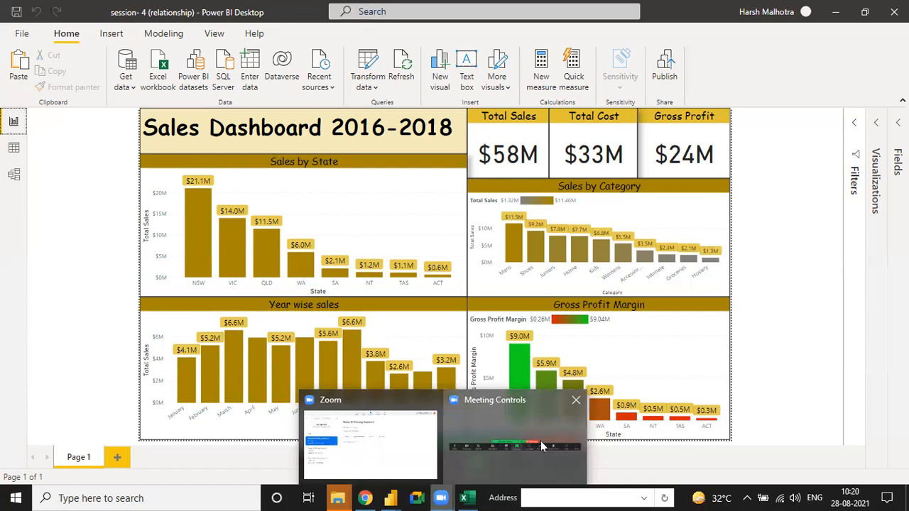
{"action": "left_click", "coordinate": [540, 441]}
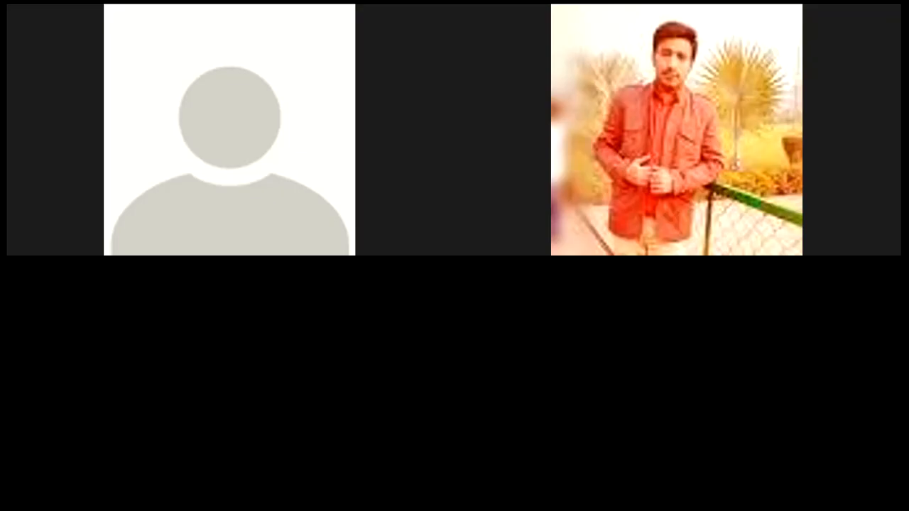